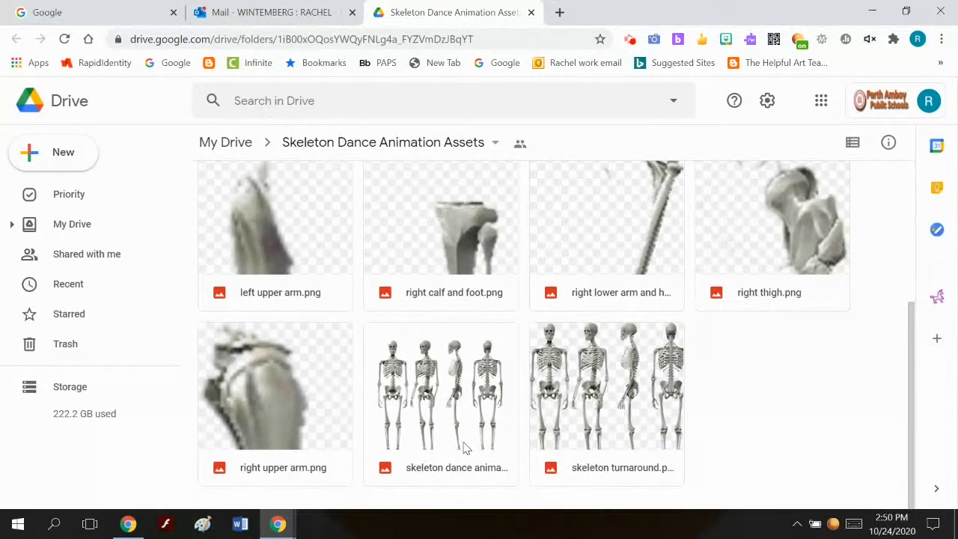
Download the skeleton dance animation PSD from the Drive folder and go to photopea.com in the browser
right_click(464, 448)
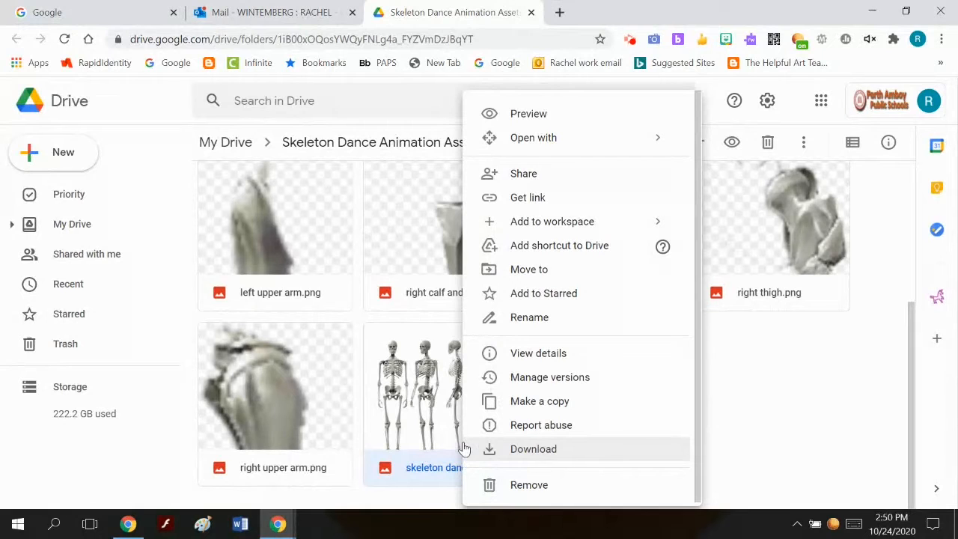
left_click(507, 451)
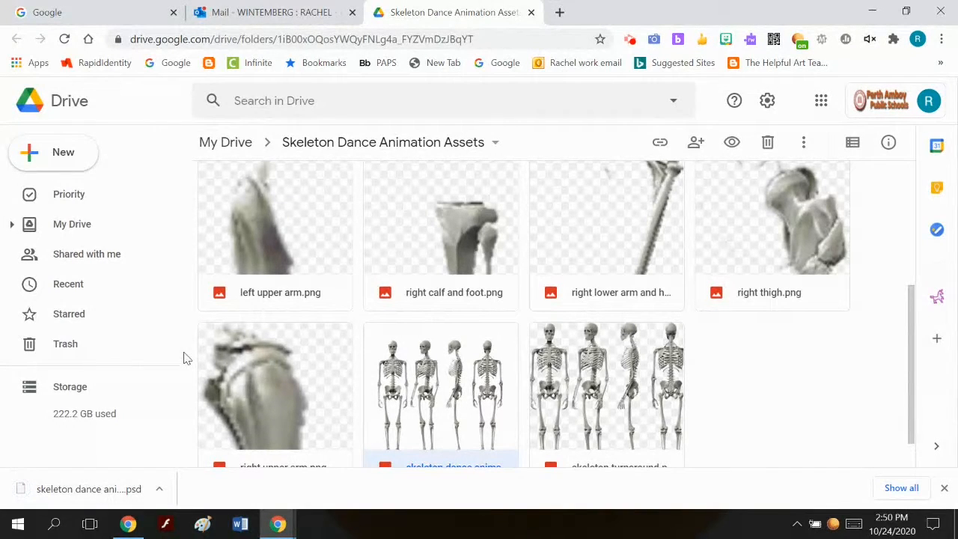
left_click(226, 42)
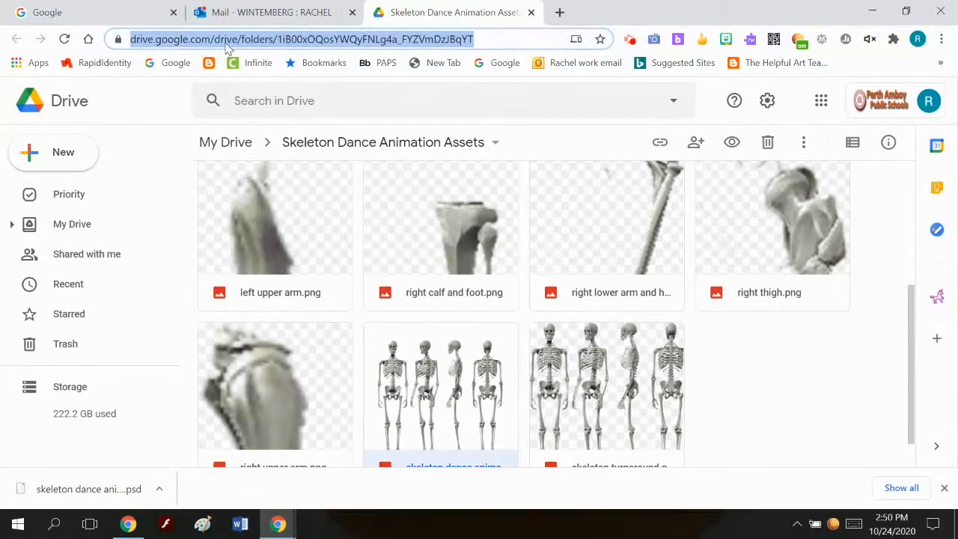
type("photopea.com")
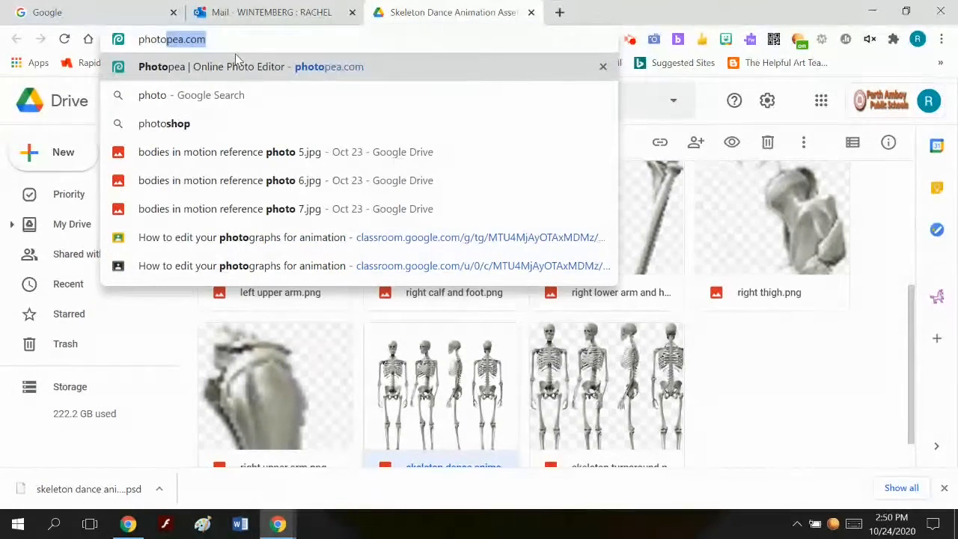
left_click(252, 69)
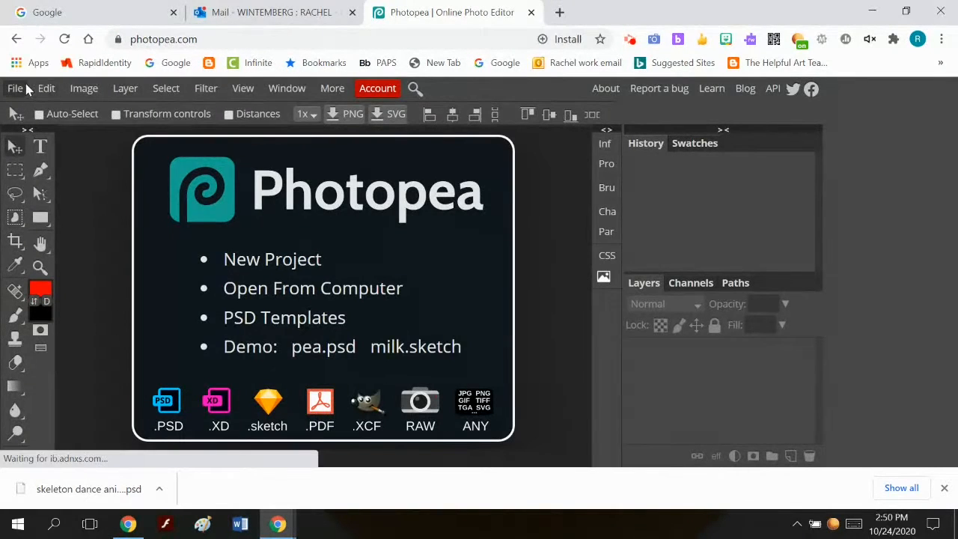
Log in to Photopea with the school Google account and close the account window
left_click(24, 89)
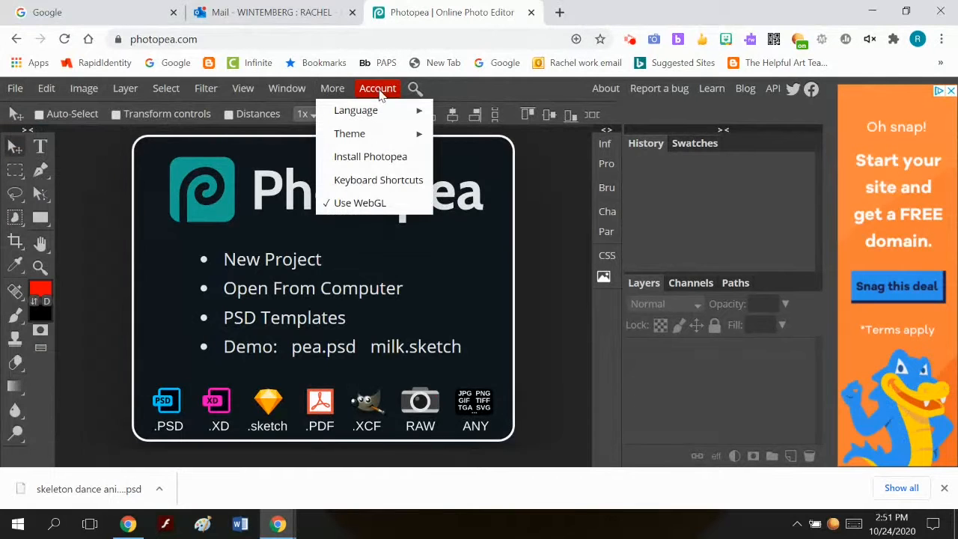
left_click(379, 90)
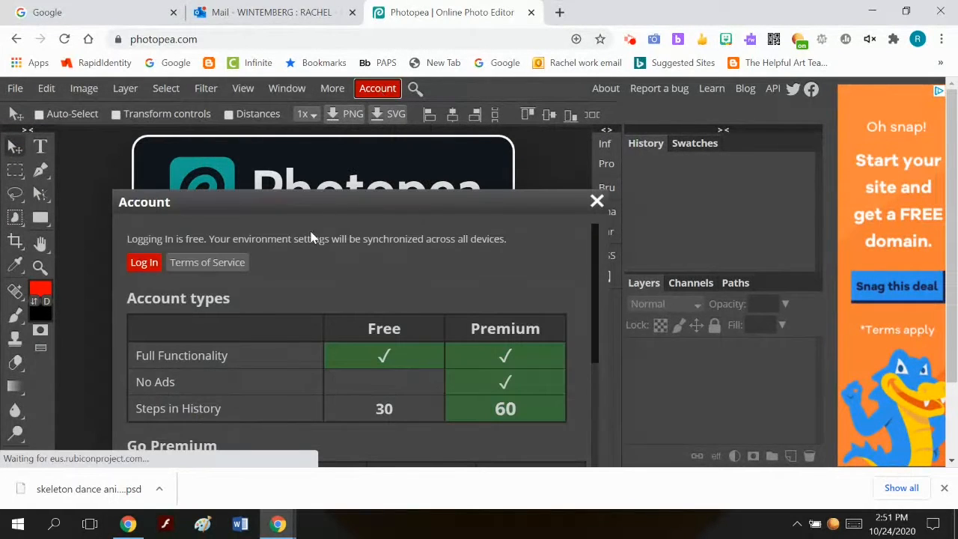
left_click(150, 262)
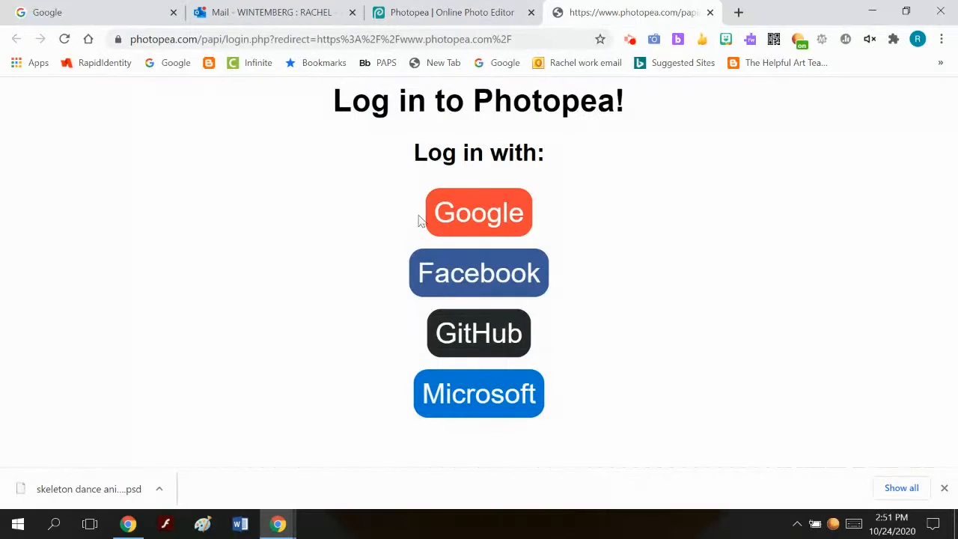
left_click(469, 211)
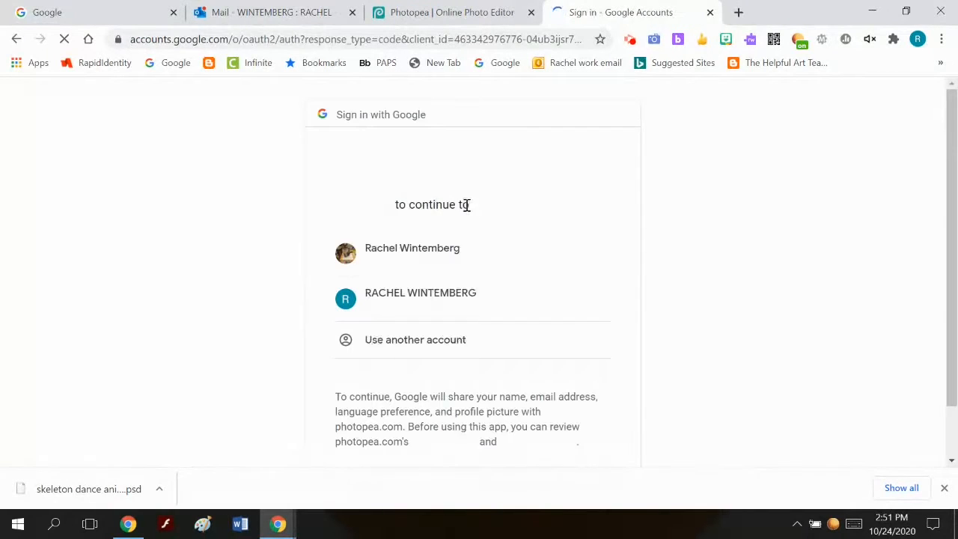
left_click(442, 300)
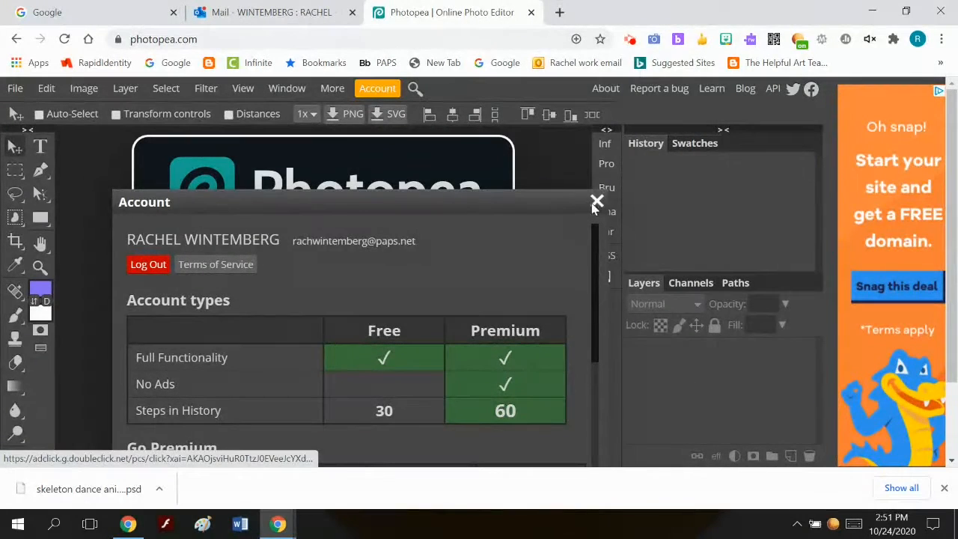
left_click(597, 199)
Open the "skeleton dance animation assets" file from Downloads, filtering the folder to files modified today
left_click(25, 90)
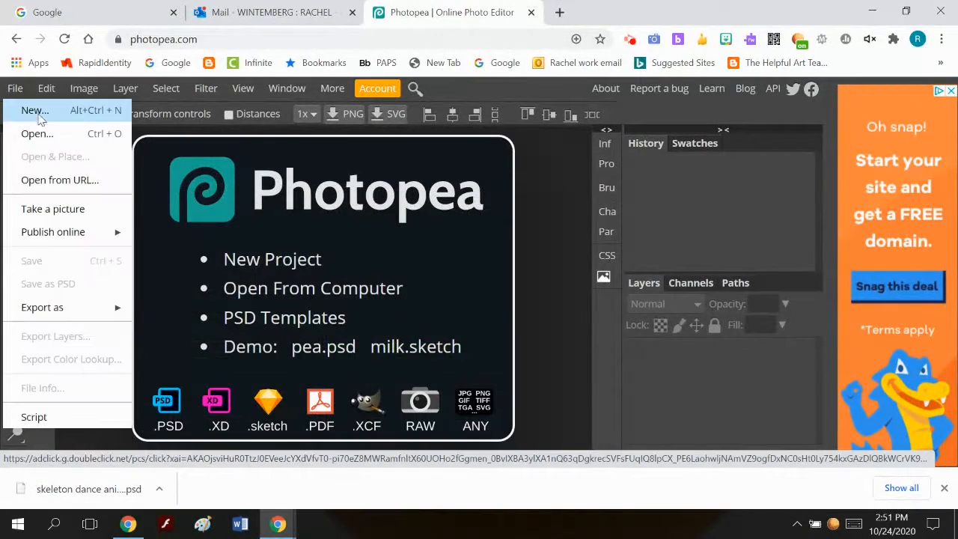
left_click(34, 130)
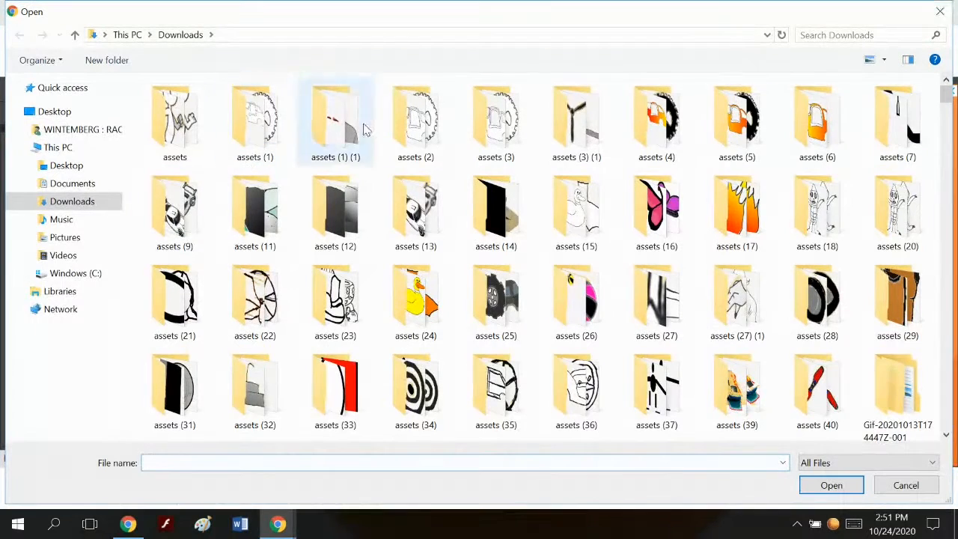
left_click(884, 33)
left_click(882, 52)
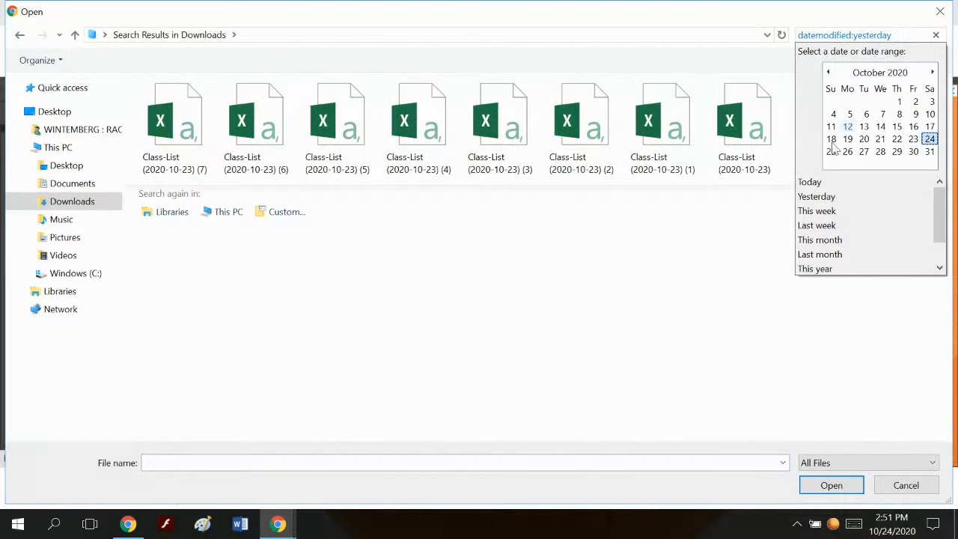
left_click(814, 183)
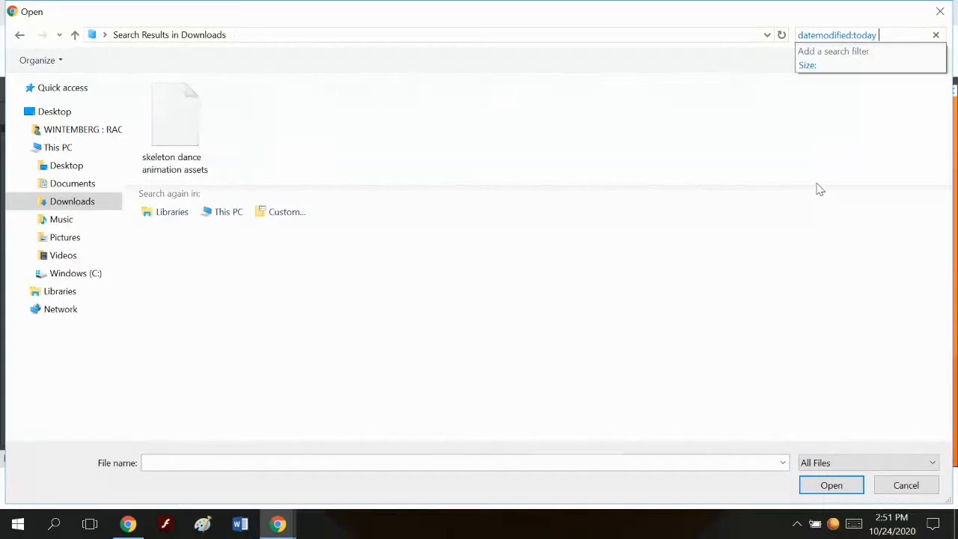
double_click(163, 143)
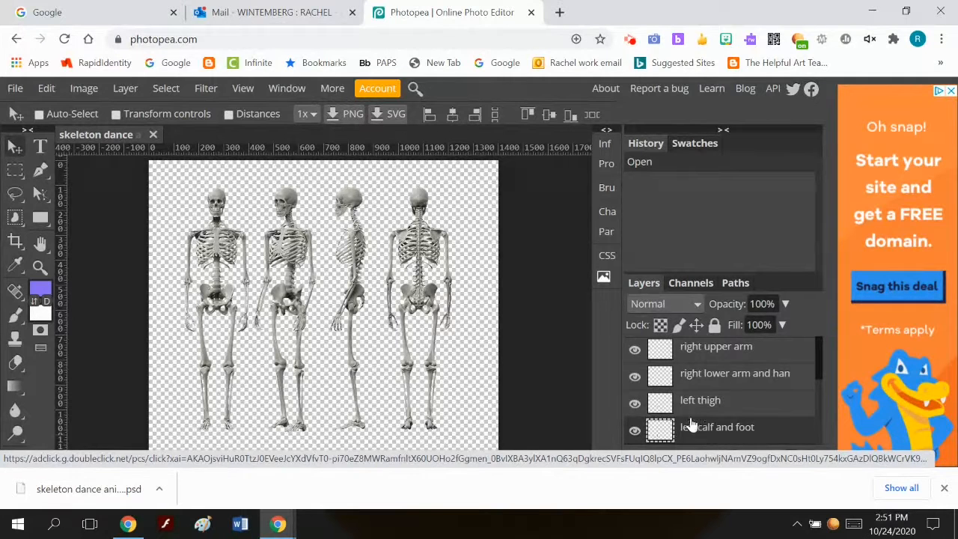
Hide the "skeleton turnaround" layer
scroll(702, 408, "down", 1)
scroll(707, 404, "down", 5)
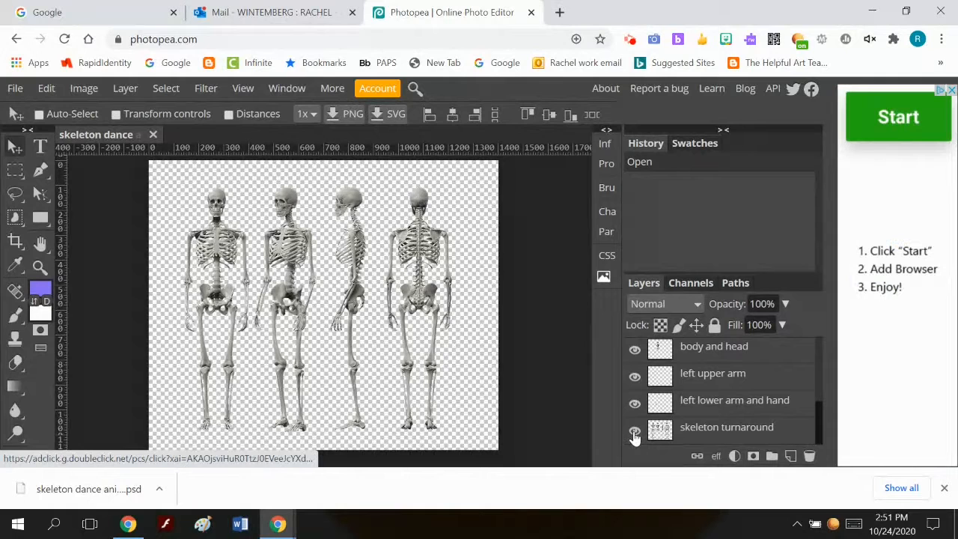
left_click(635, 433)
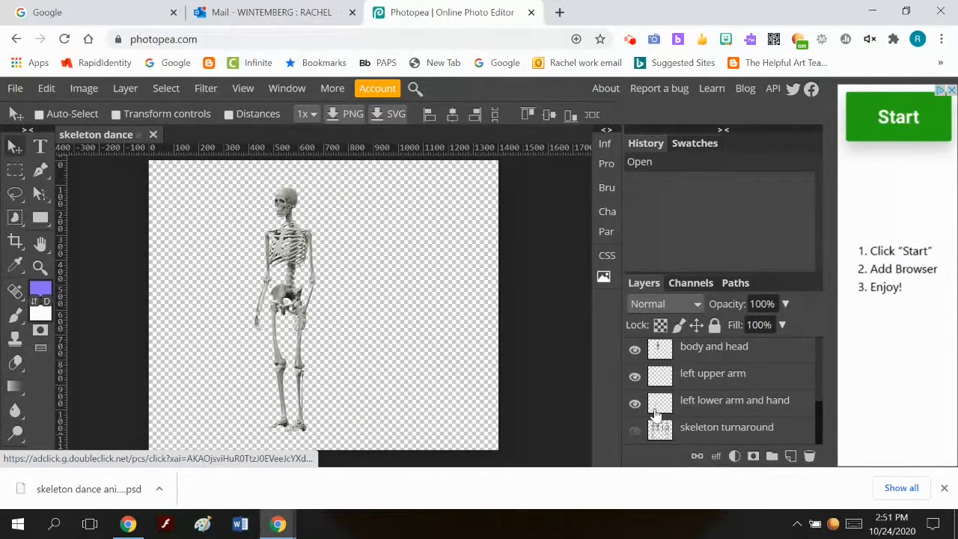
Check which body part each layer holds by toggling the right upper arm, right lower arm, left thigh and left upper arm layers
scroll(655, 412, "up", 2)
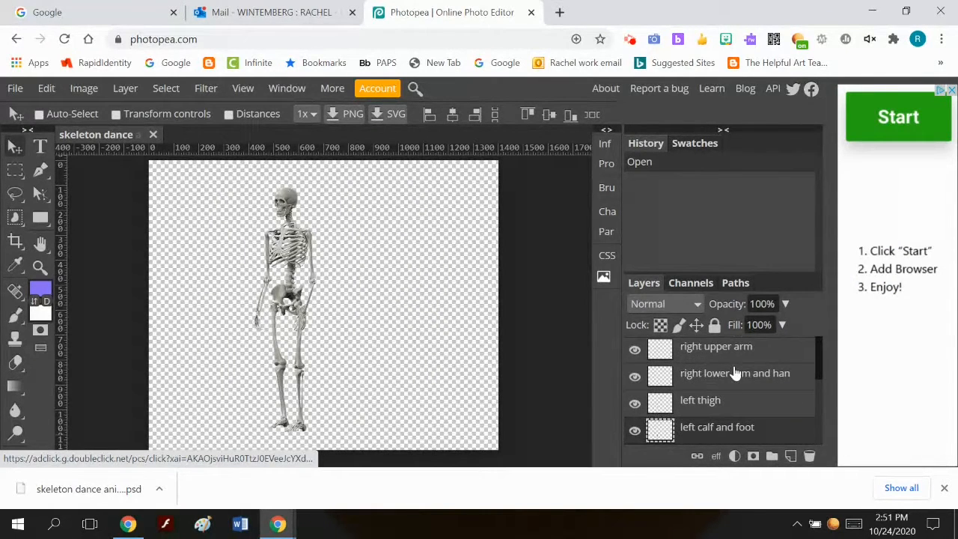
left_click(635, 352)
left_click(634, 352)
left_click(635, 376)
left_click(634, 376)
left_click(634, 403)
left_click(634, 404)
scroll(658, 408, "down", 3)
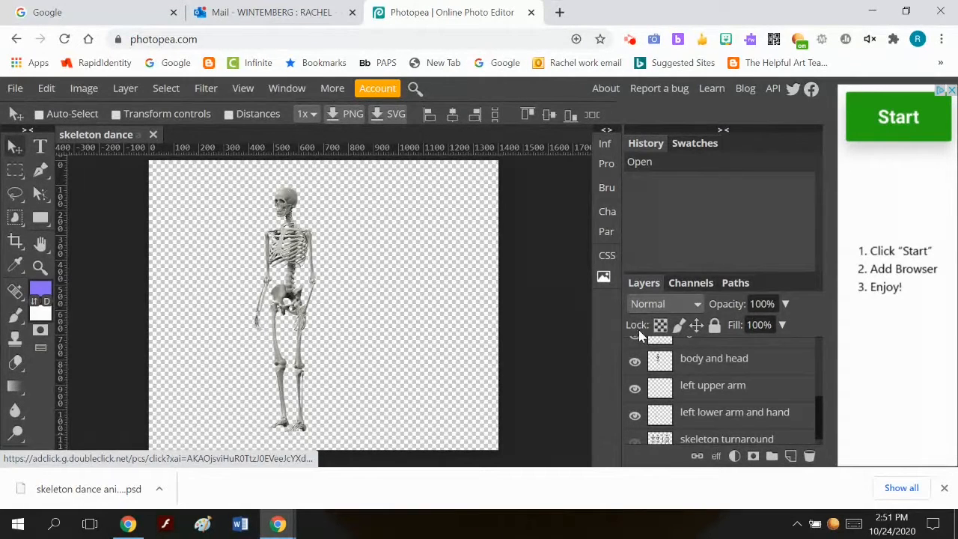
left_click(635, 389)
left_click(636, 391)
Free Transform the "left upper arm" layer, placing the pivot at the shoulder and rotating the arm outward about 48.7°
left_click(626, 387)
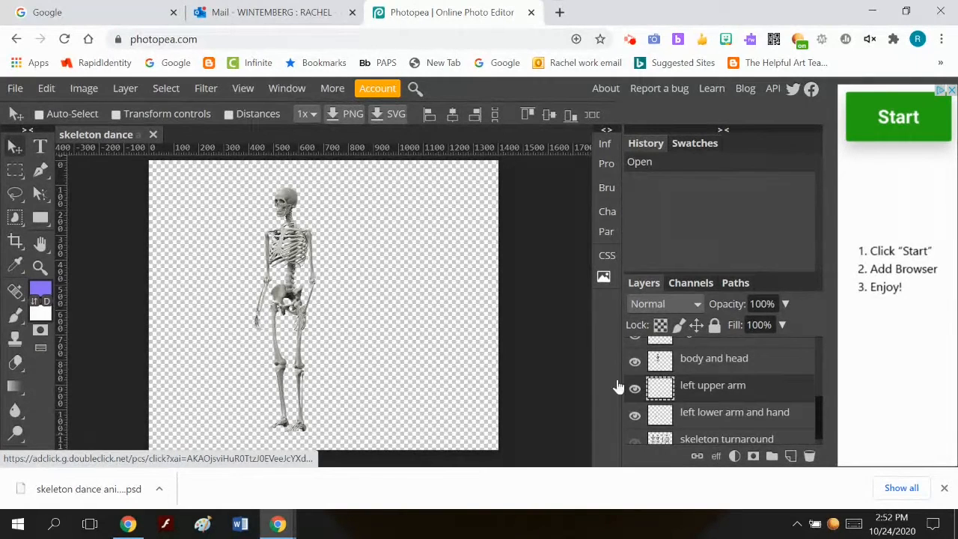
left_click(46, 88)
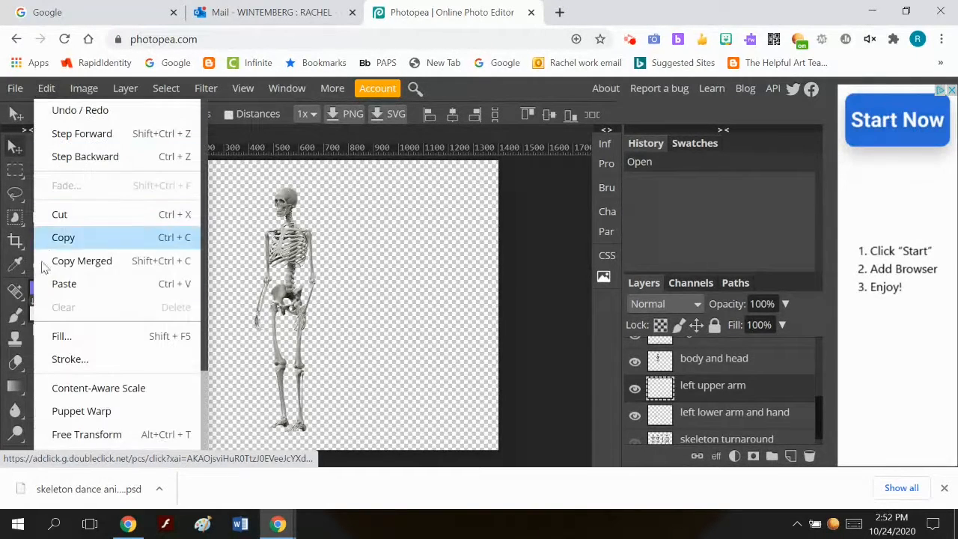
left_click(82, 435)
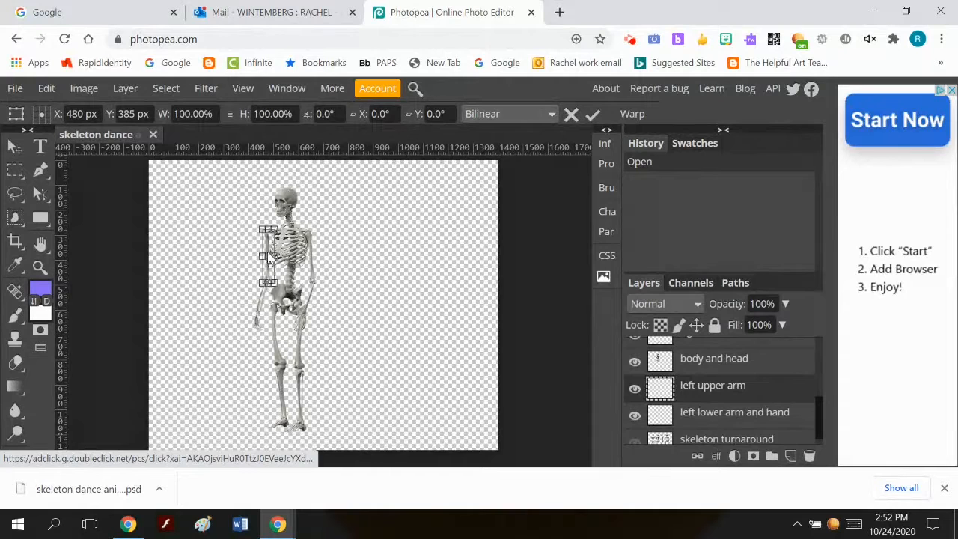
left_click_drag(270, 255, 271, 235)
left_click_drag(263, 290, 232, 264)
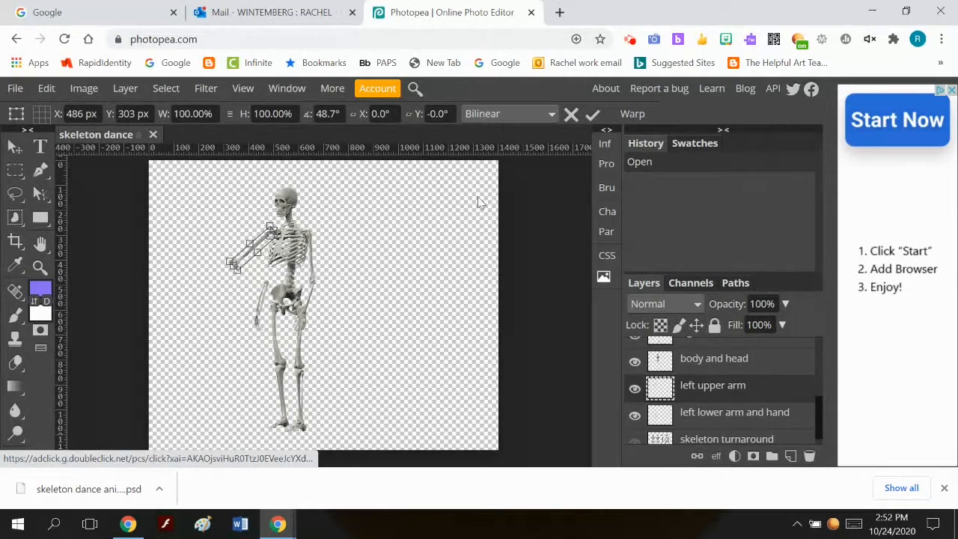
left_click(592, 114)
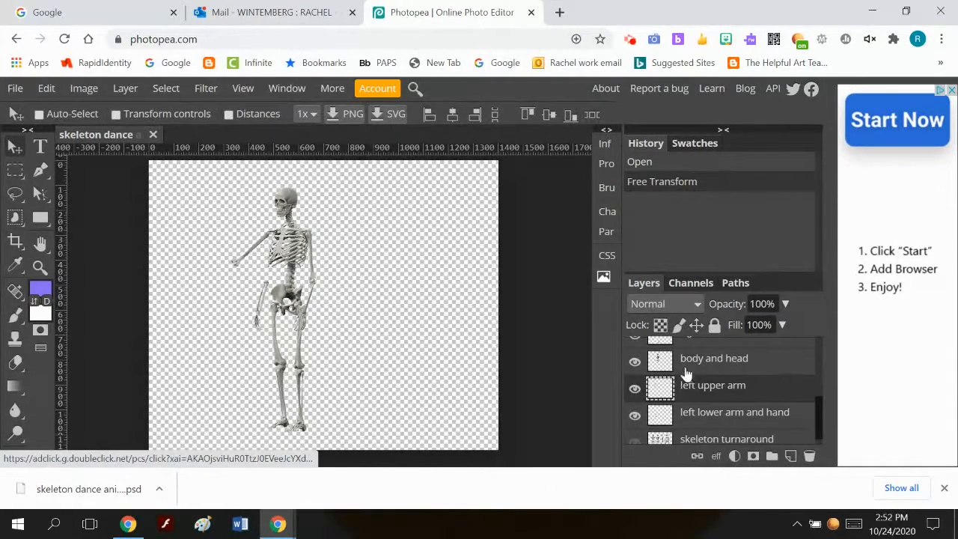
left_click(722, 421)
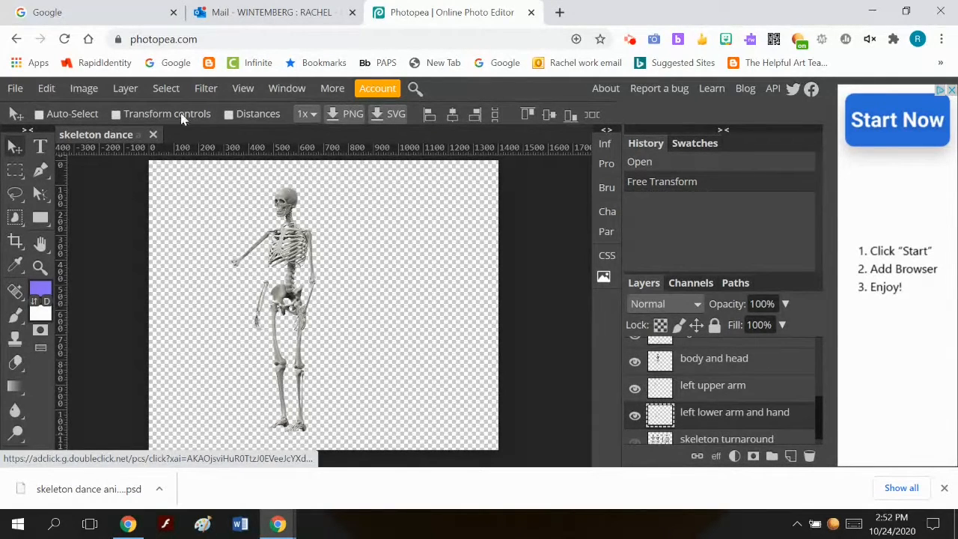
left_click(52, 88)
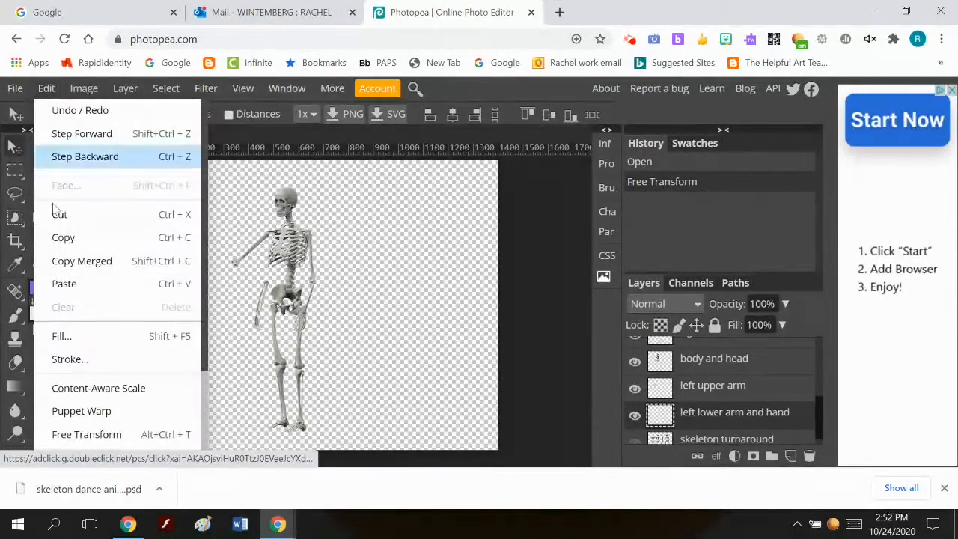
left_click(100, 437)
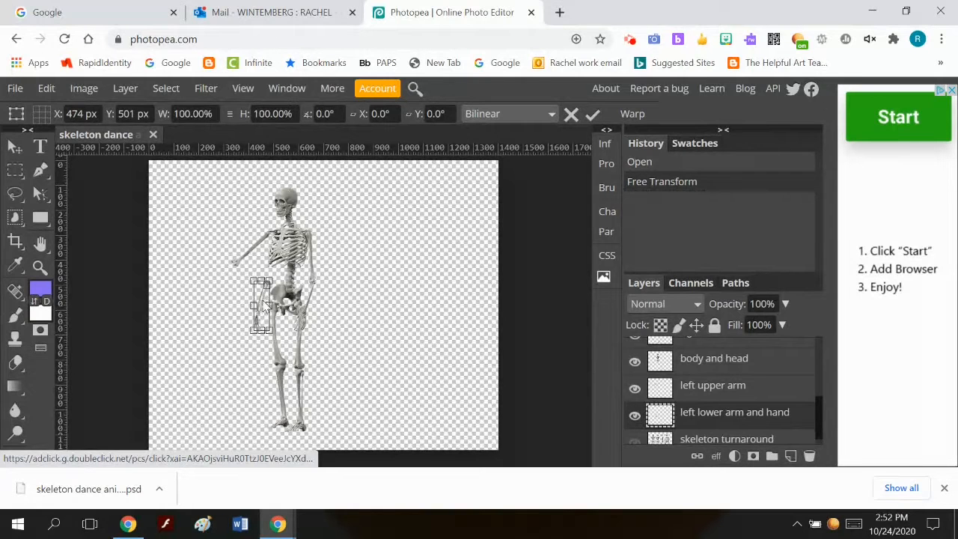
left_click_drag(264, 303, 232, 291)
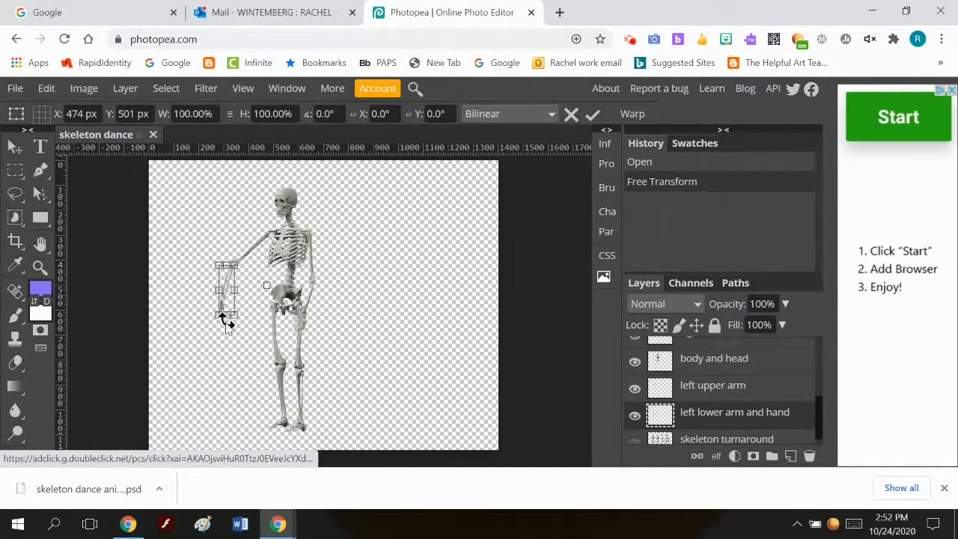
left_click_drag(227, 321, 209, 291)
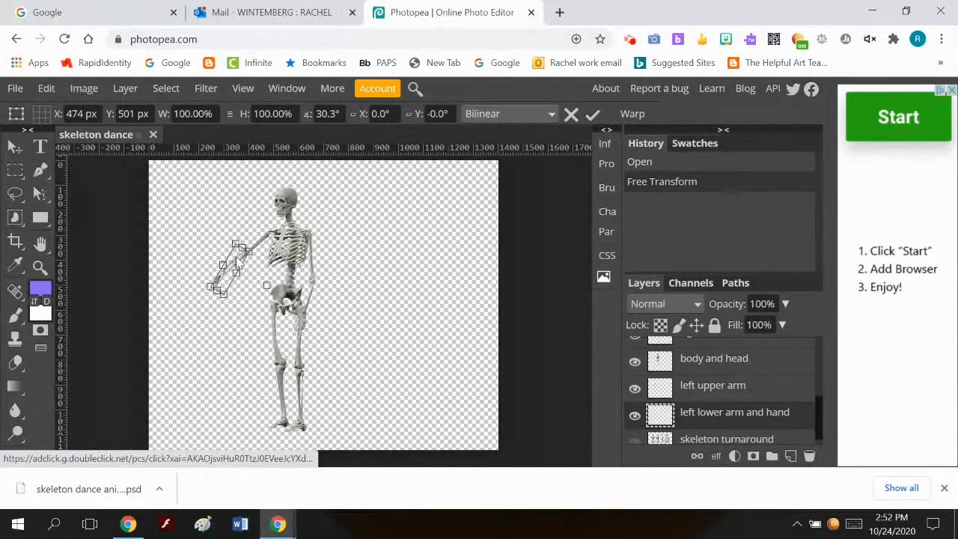
left_click_drag(238, 262, 228, 278)
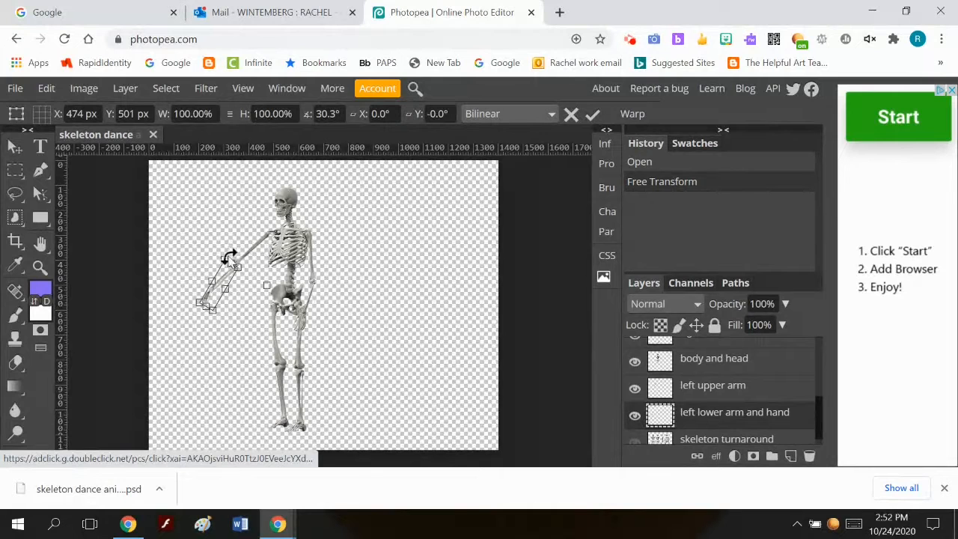
left_click_drag(229, 257, 224, 281)
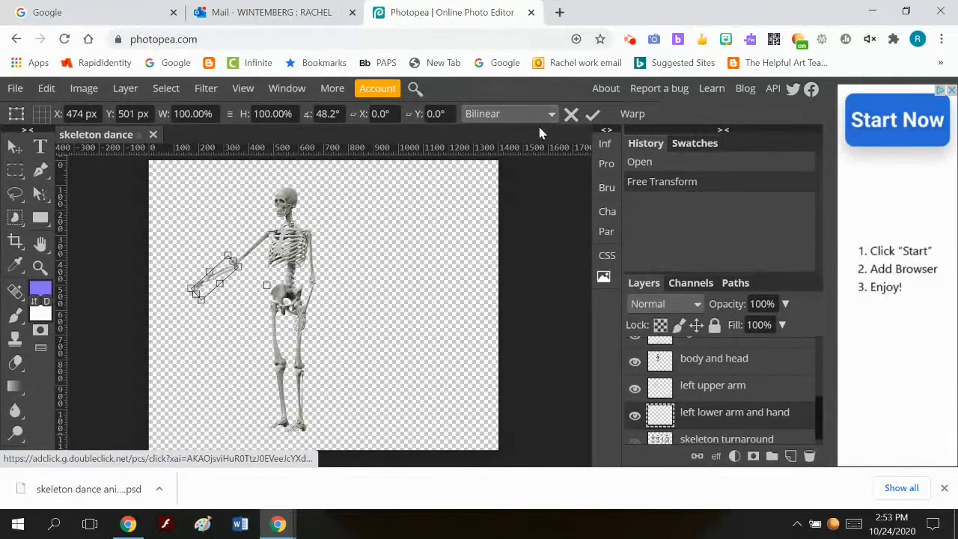
left_click(572, 116)
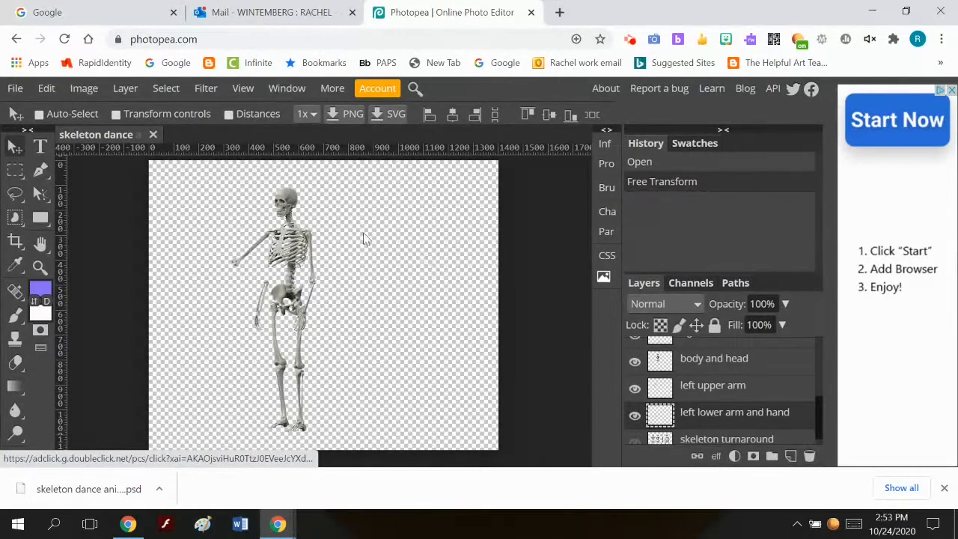
Free Transform the "left lower arm and hand" layer, attaching it at the elbow, rotating it outward about 49.5° and nudging it into alignment
left_click(46, 88)
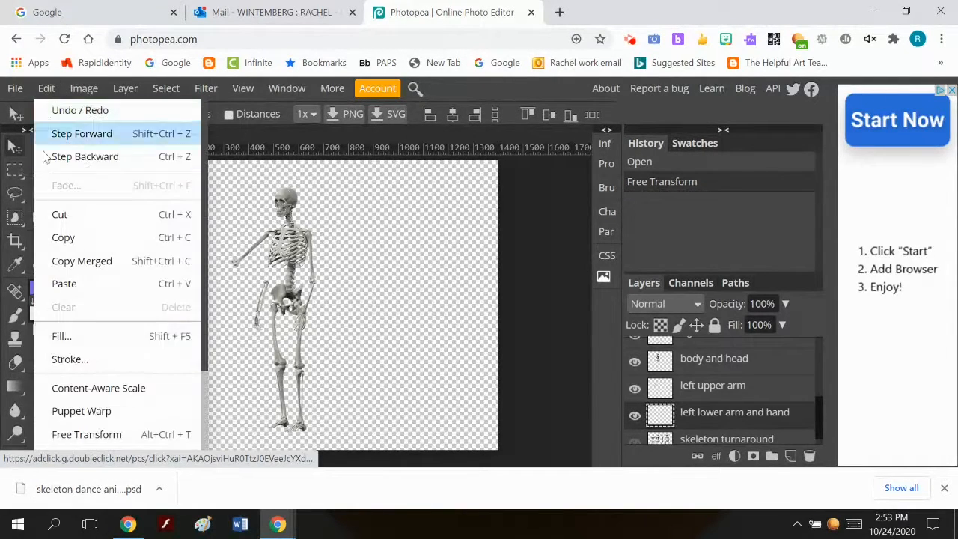
left_click(99, 437)
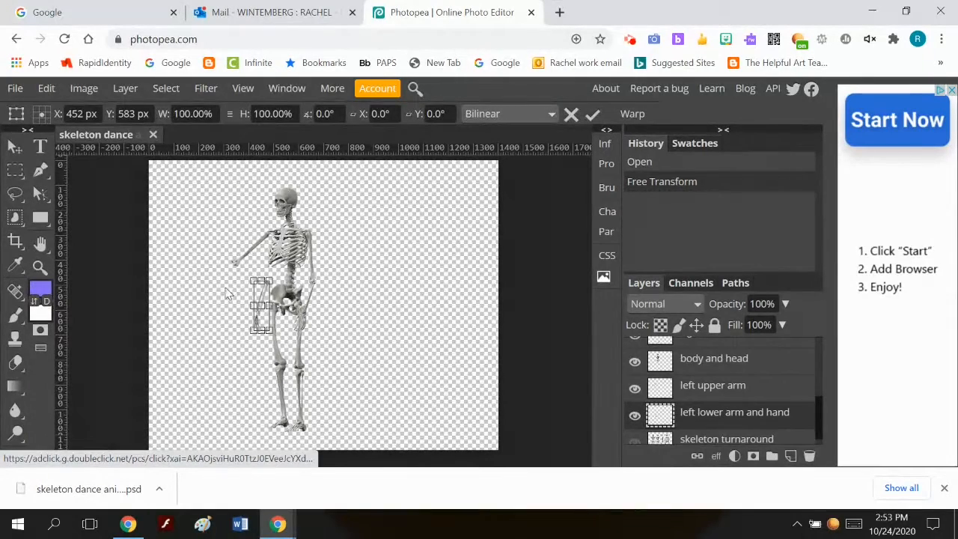
left_click_drag(266, 300, 235, 285)
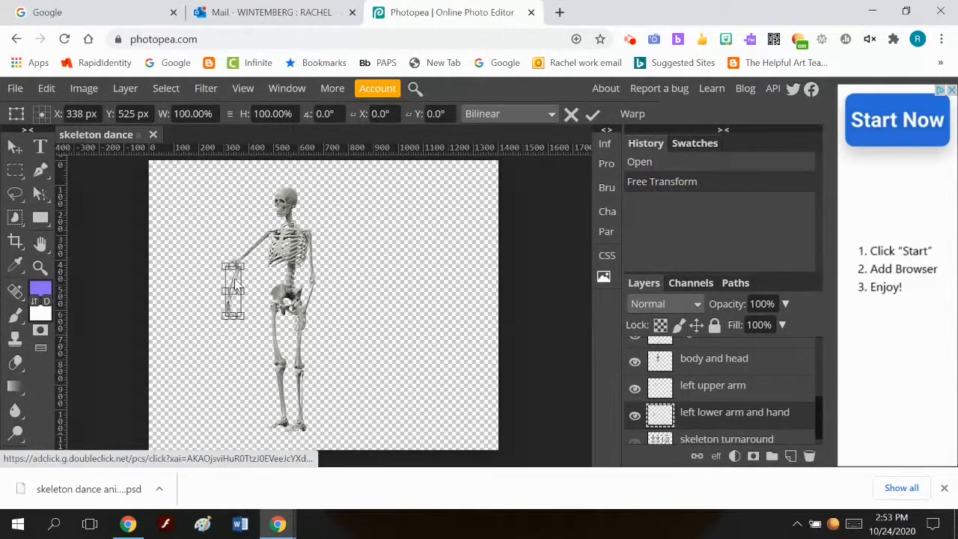
left_click_drag(235, 284, 233, 265)
left_click_drag(238, 322, 205, 300)
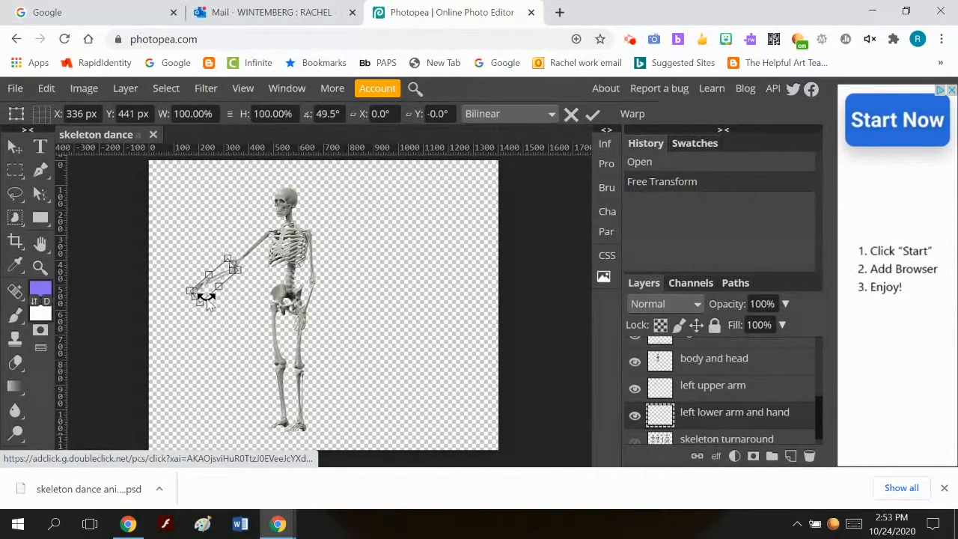
left_click(592, 121)
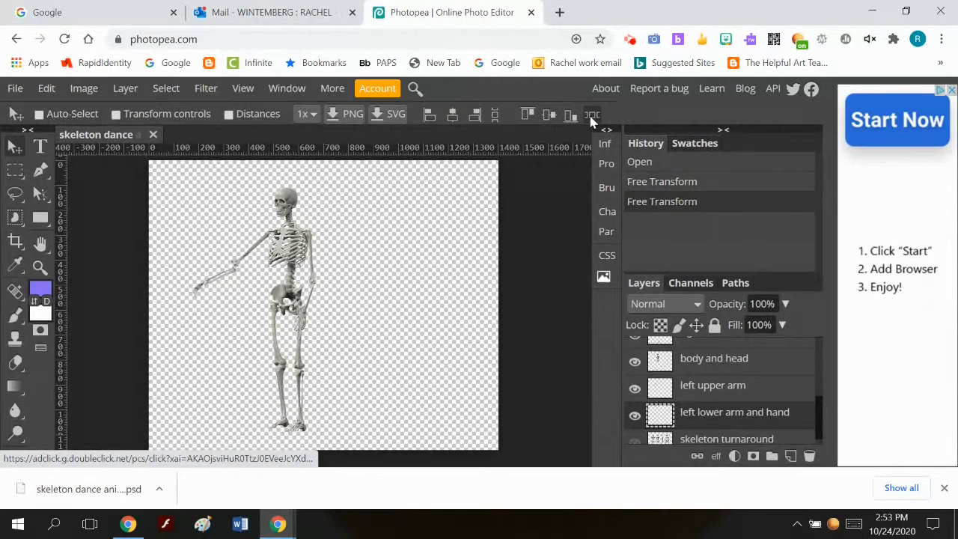
left_click(223, 270)
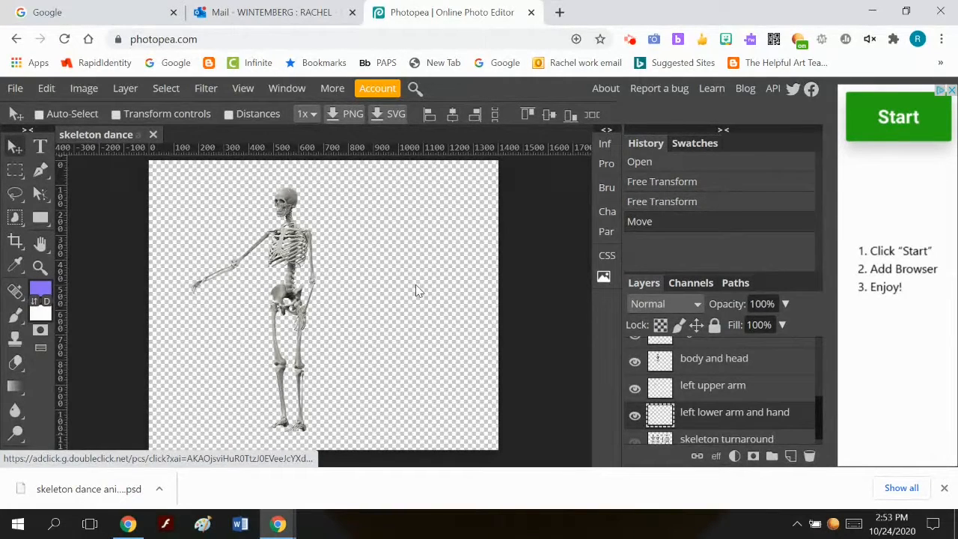
Export the first arm pose as a PNG at 1402 × 1162 px and 100% quality
left_click(15, 89)
mouse_move(59, 307)
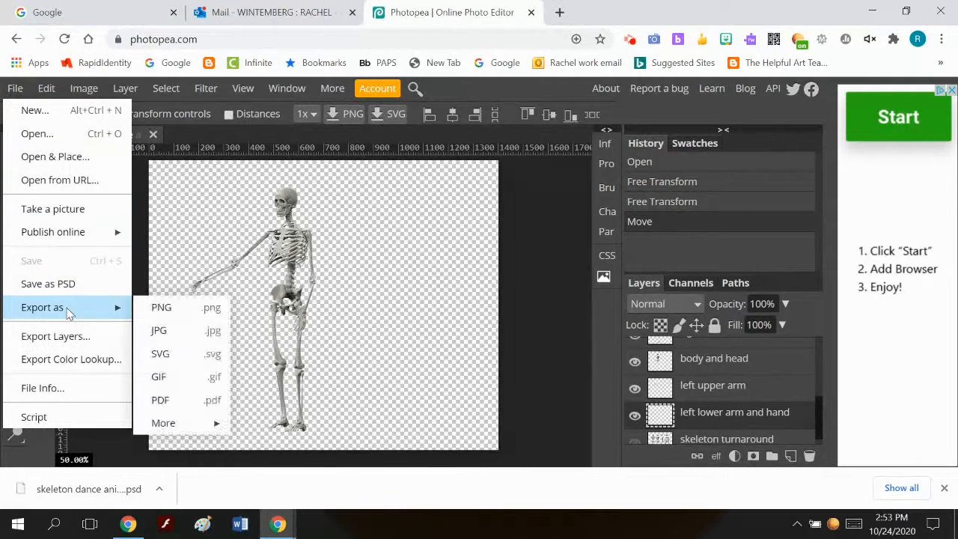
left_click(160, 313)
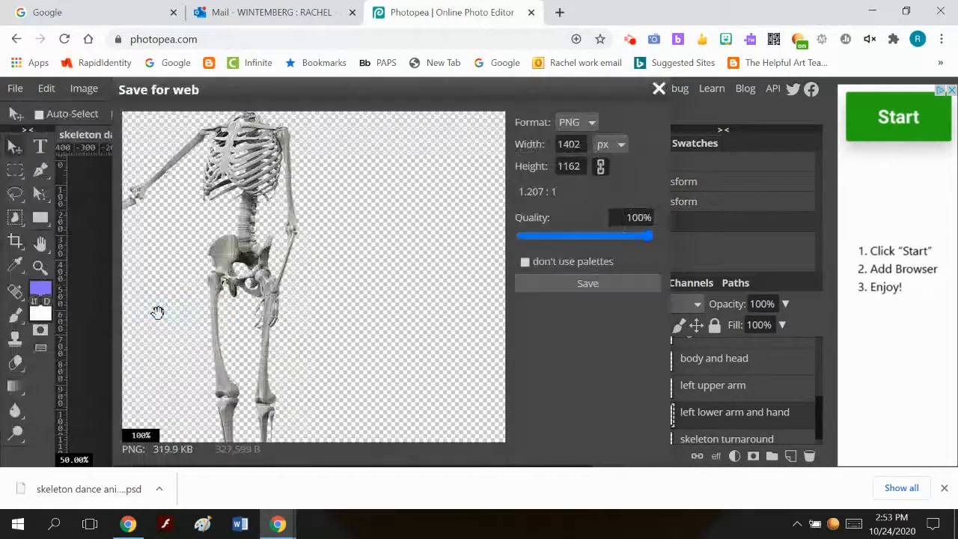
left_click(587, 285)
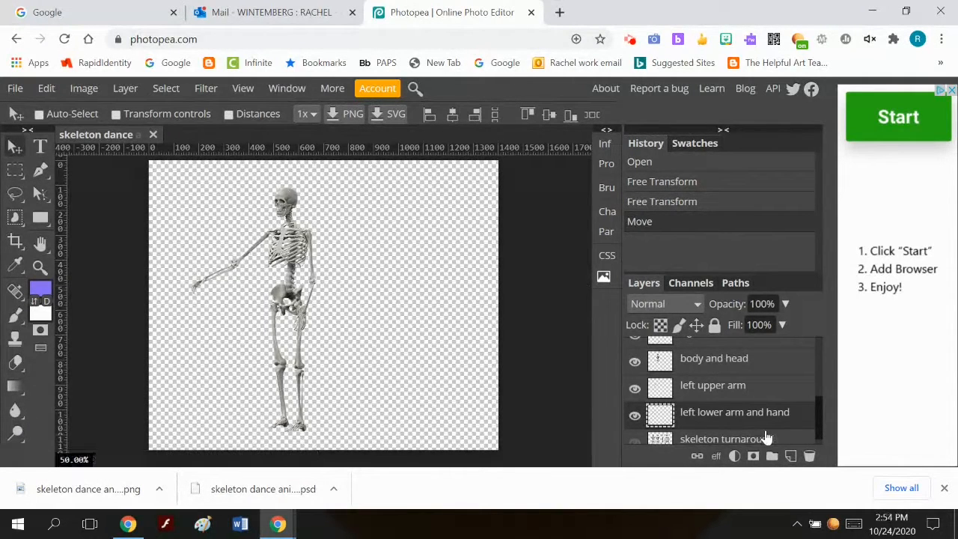
Rotate the "left lower arm and hand" layer about 51.2° around the elbow with Free Transform, raising the hand
left_click(47, 89)
left_click(131, 431)
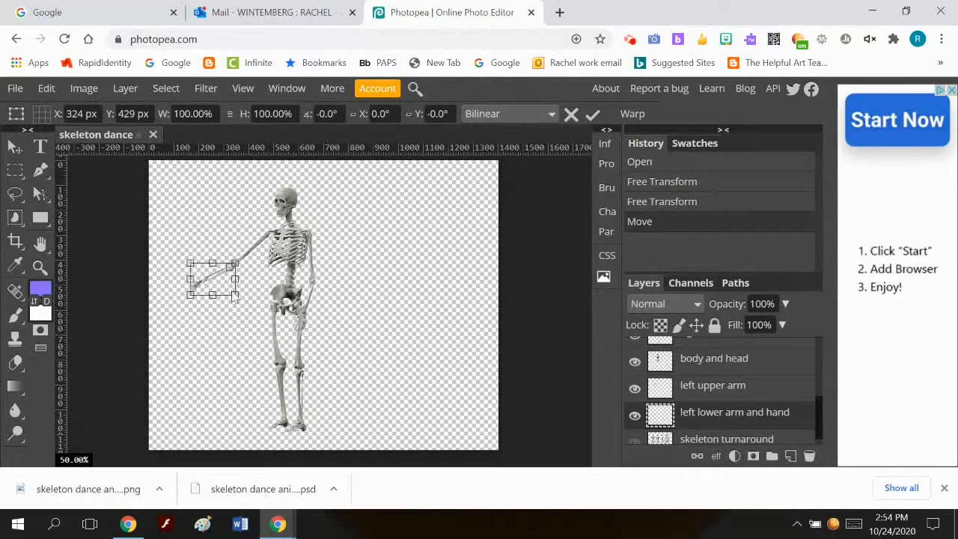
left_click_drag(229, 295, 209, 293)
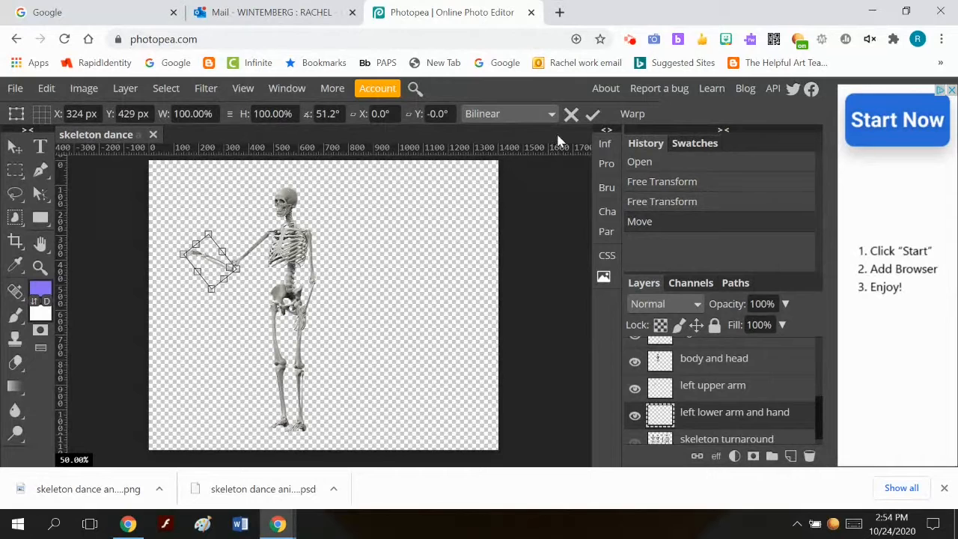
left_click(592, 114)
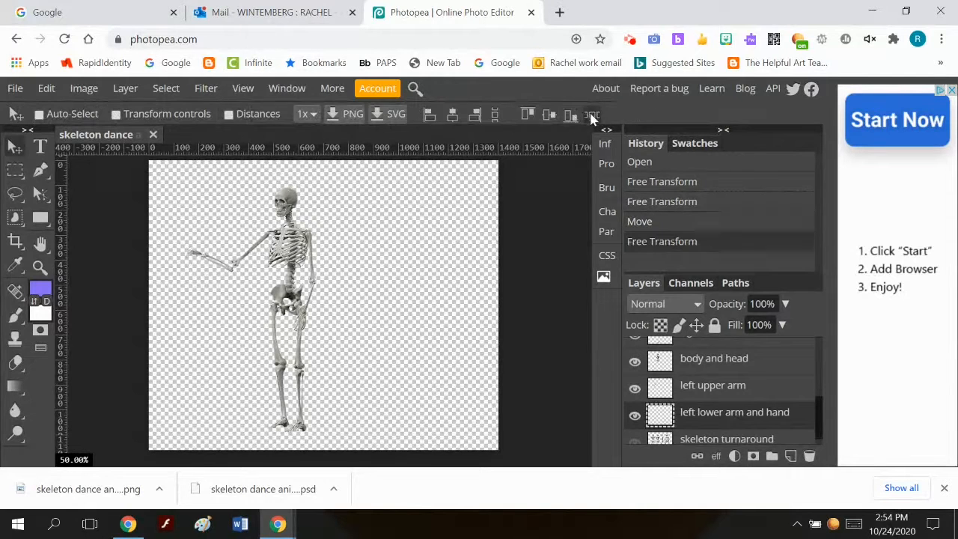
Export the raised-hand pose as a PNG at 1402 × 1162 px and check the exported image in Paint
left_click(15, 88)
mouse_move(58, 313)
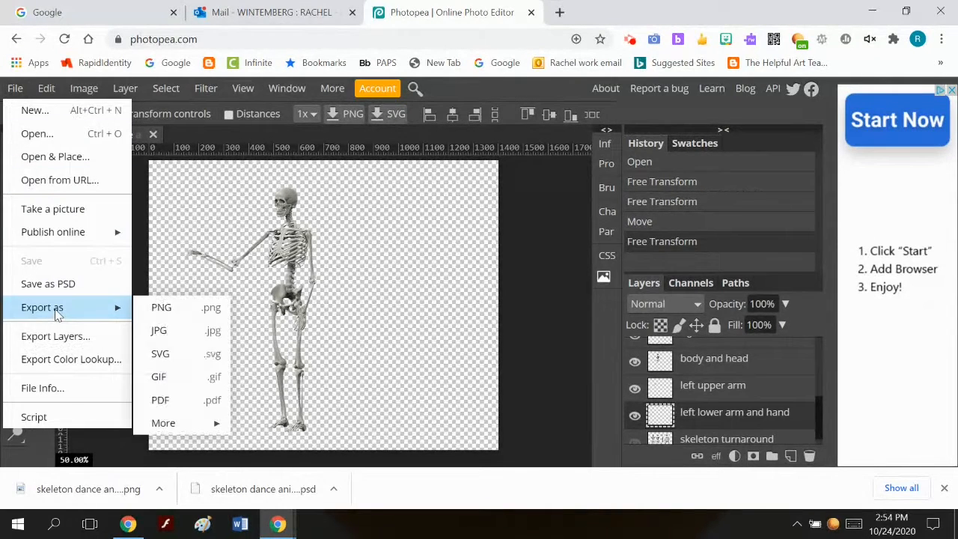
left_click(186, 308)
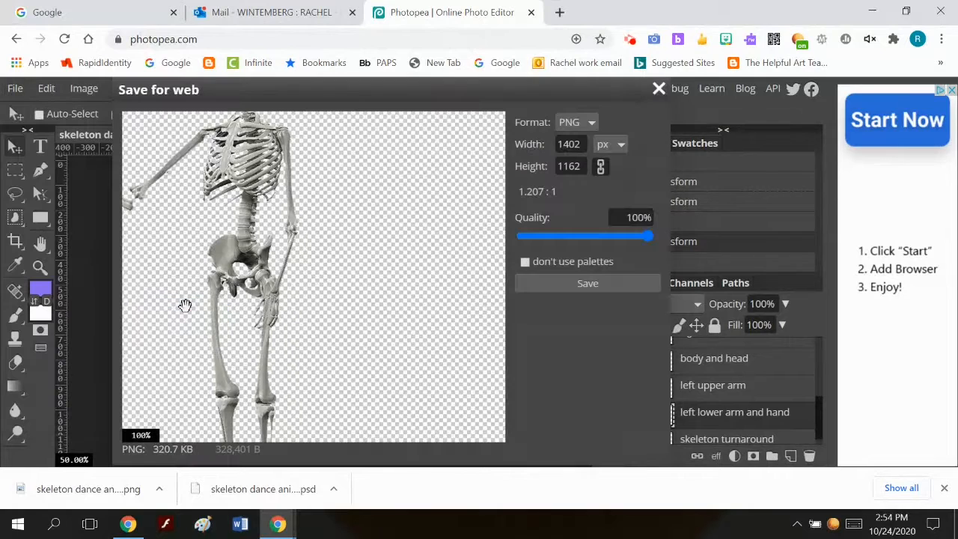
left_click(580, 284)
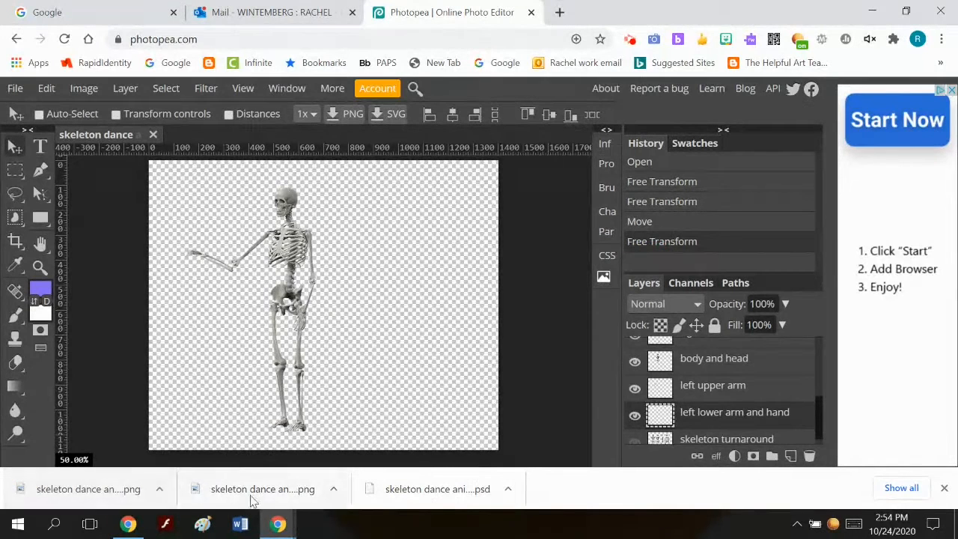
left_click(140, 490)
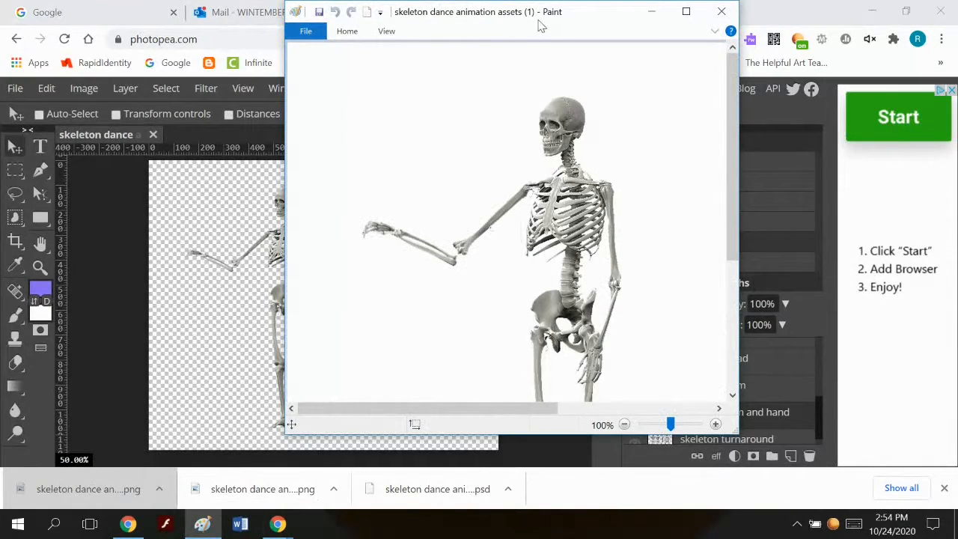
left_click(722, 13)
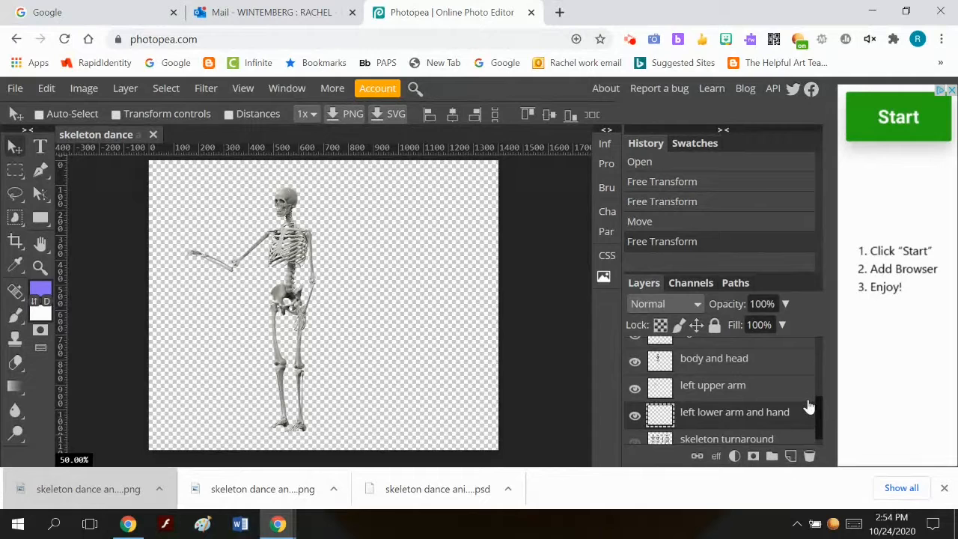
Free Transform the right lower arm and hand layer, placing the pivot at the elbow and rotating it about 47.6° across the pelvis
scroll(798, 413, "up", 2)
scroll(797, 413, "down", 3)
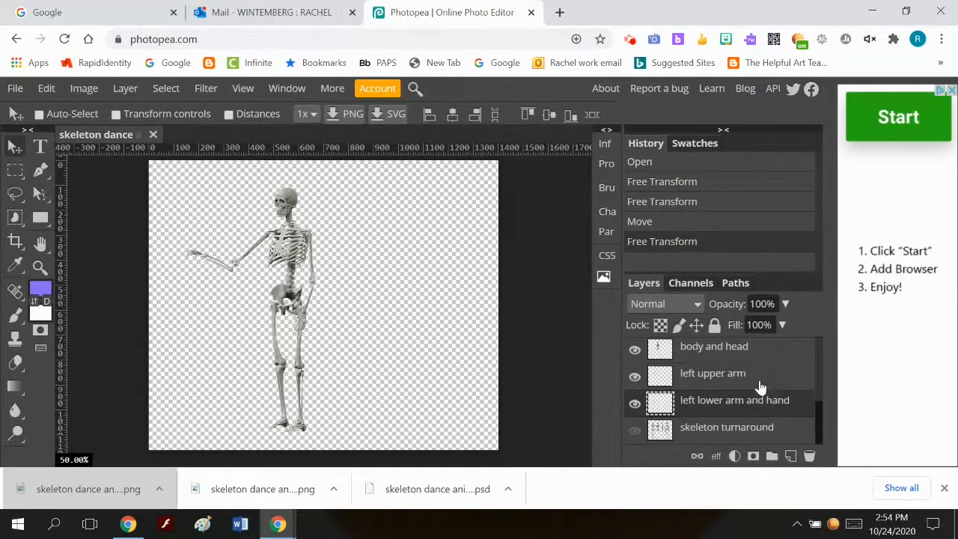
scroll(760, 387, "up", 4)
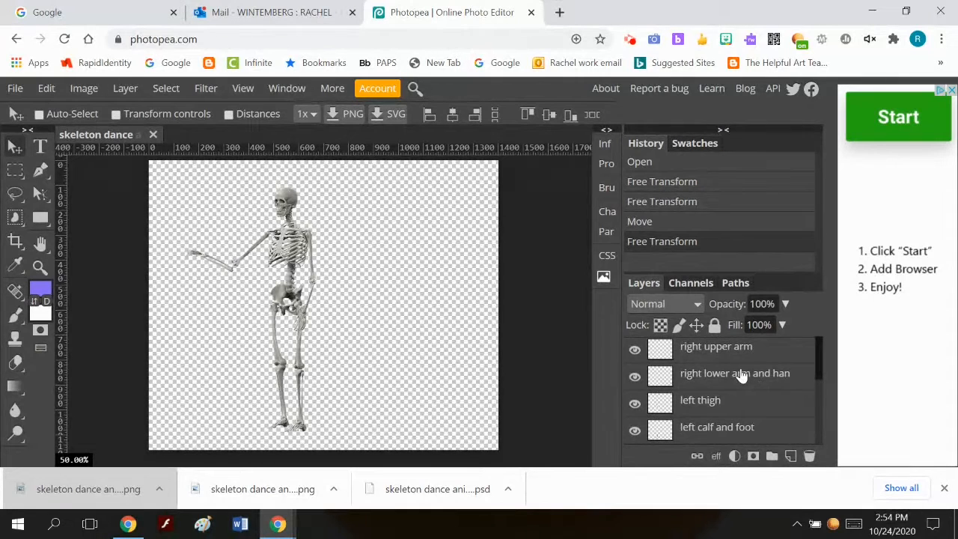
left_click(740, 376)
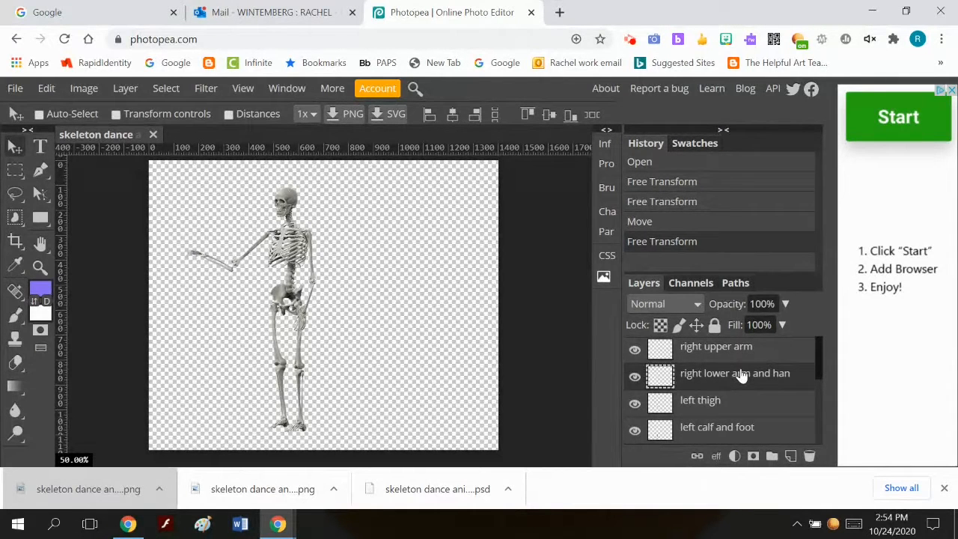
double_click(740, 375)
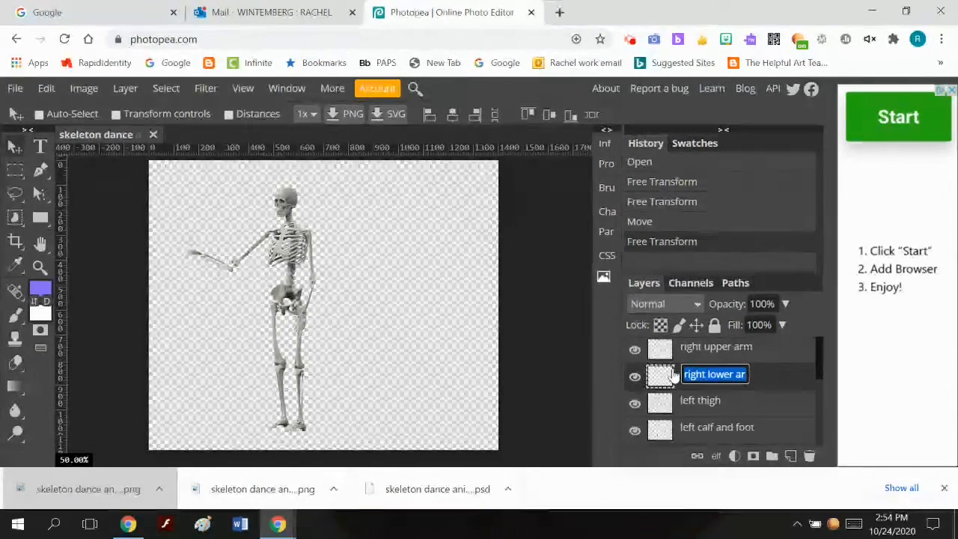
left_click(654, 383)
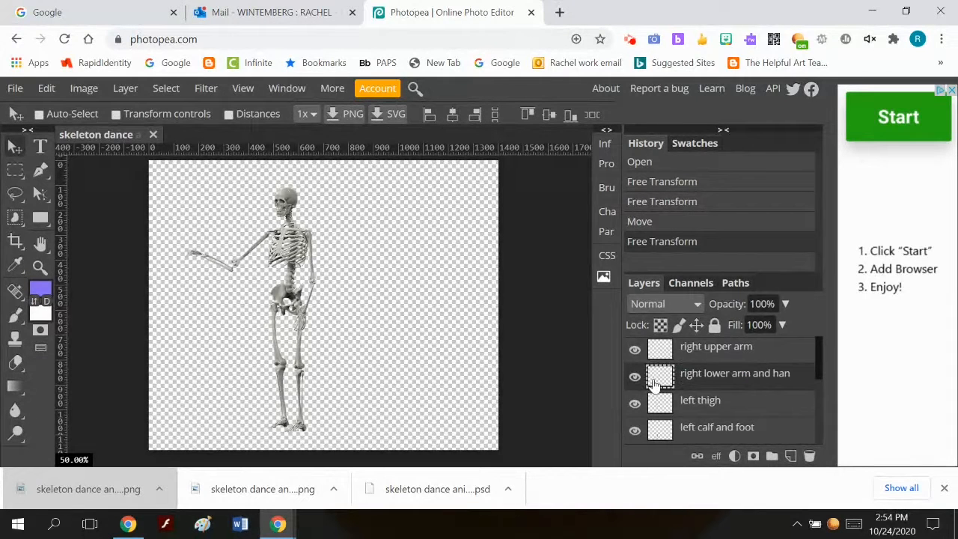
left_click(44, 88)
left_click(129, 433)
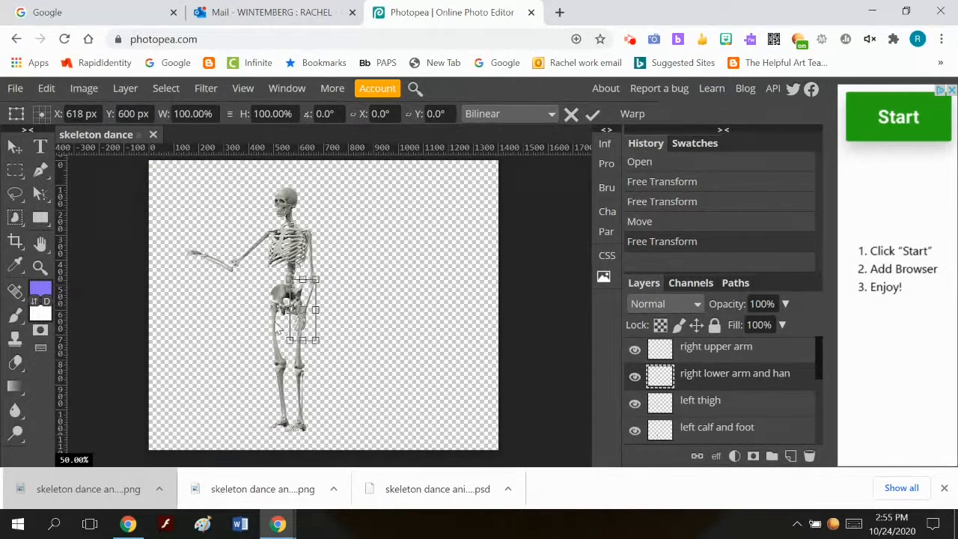
left_click_drag(303, 314, 310, 285)
left_click_drag(318, 343, 280, 319)
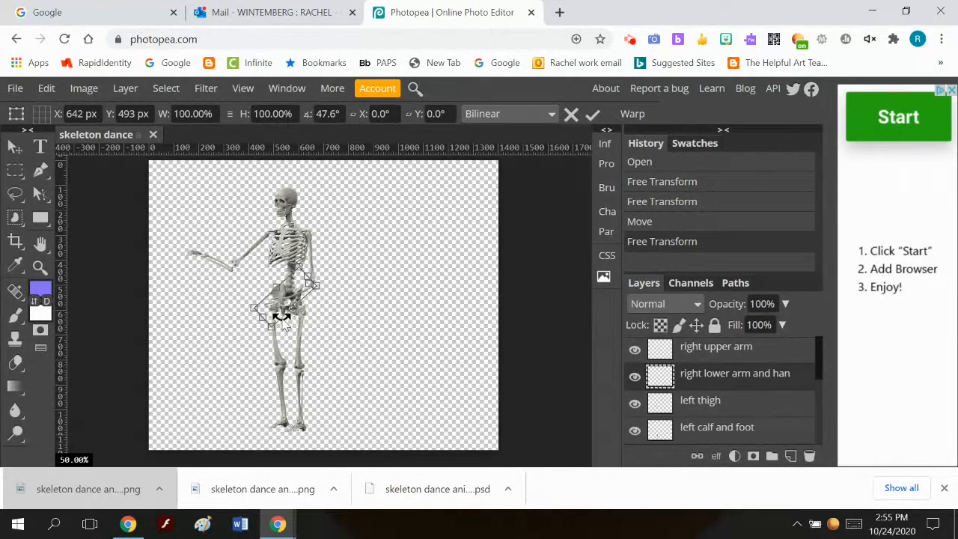
left_click(592, 114)
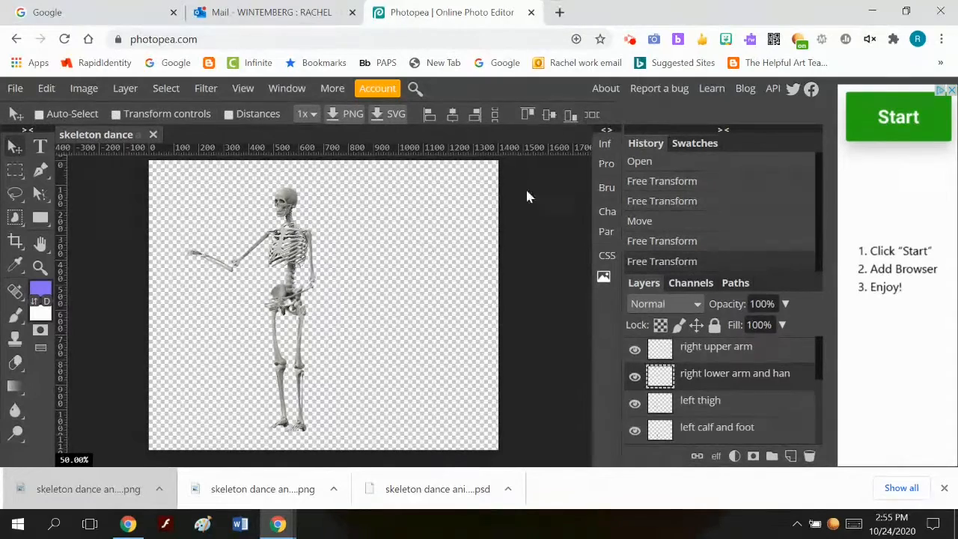
Export the pose with the right forearm across the pelvis as a PNG at 1402 × 1162 px and 100% quality
left_click(15, 89)
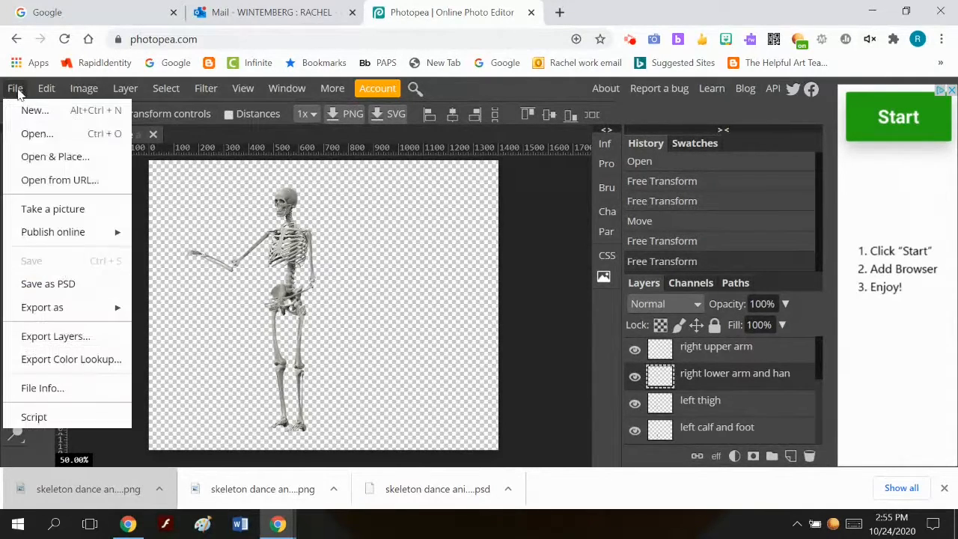
mouse_move(89, 307)
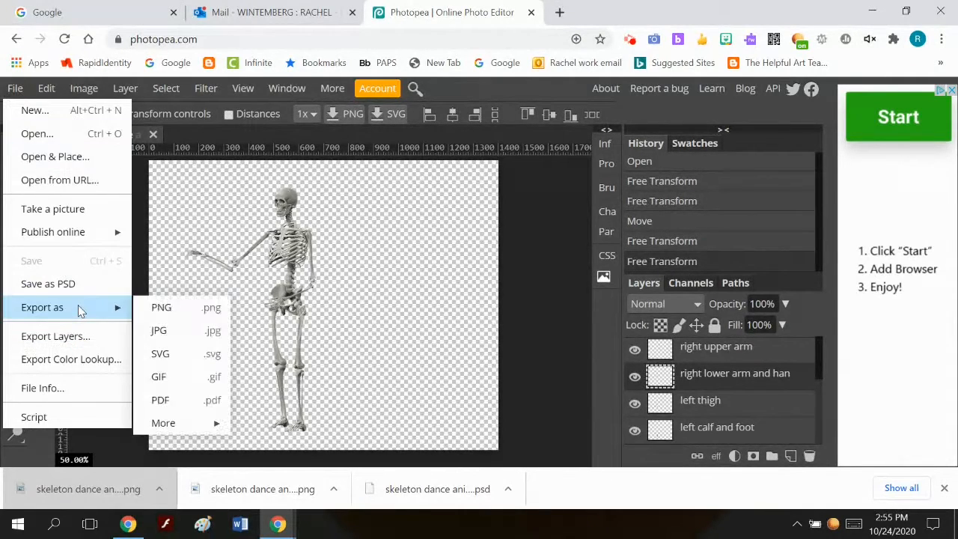
left_click(205, 312)
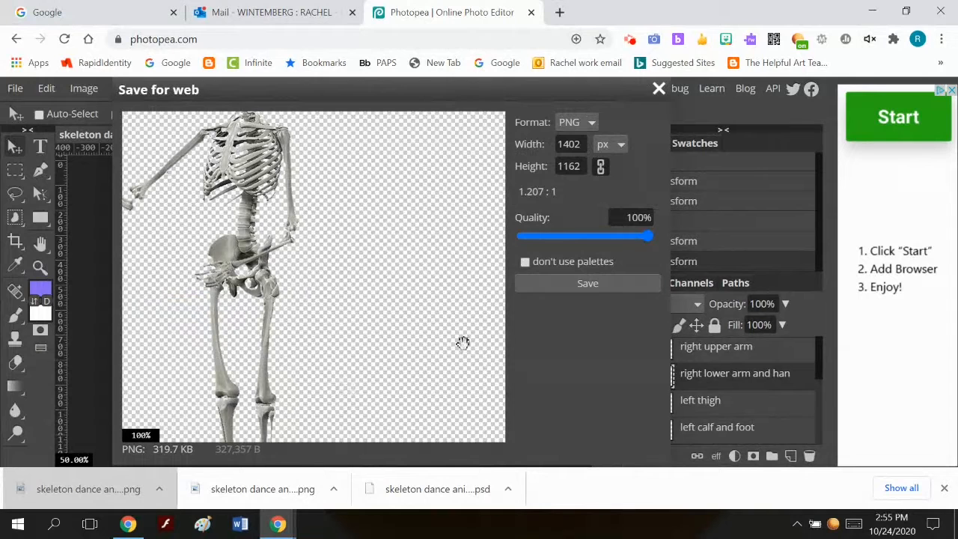
left_click(567, 285)
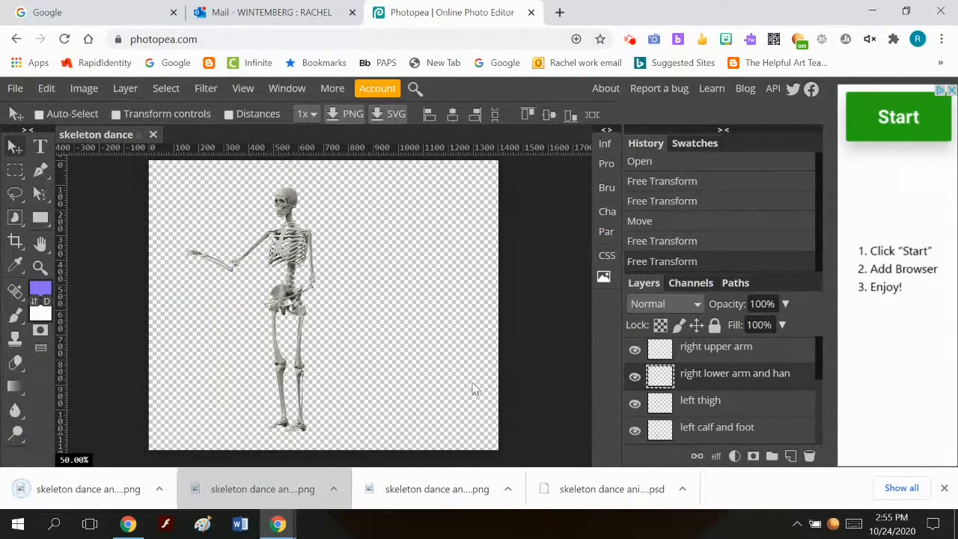
Open the newest exported PNG, "skeleton dance animation assets (2)", in Paint to check the pose, and close it
left_click(107, 497)
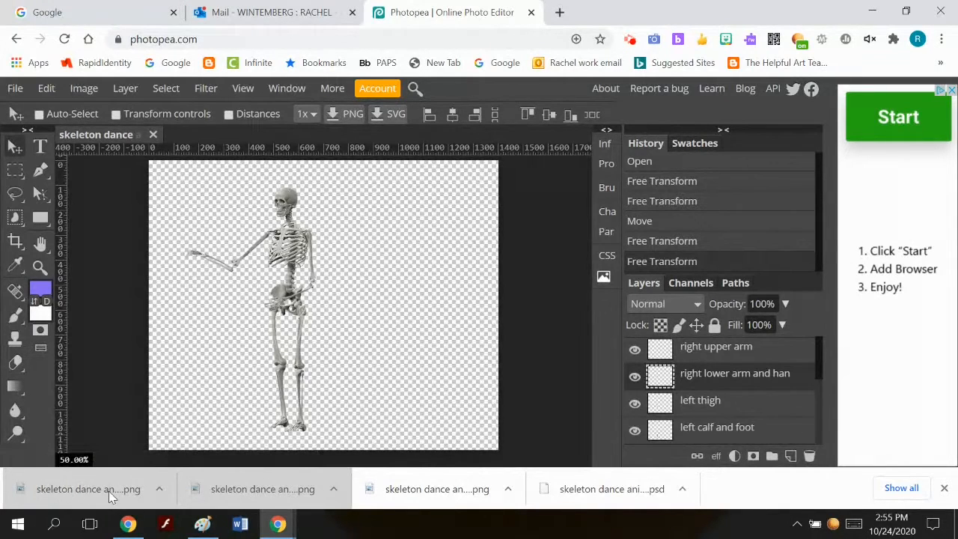
left_click(109, 491)
left_click(106, 489)
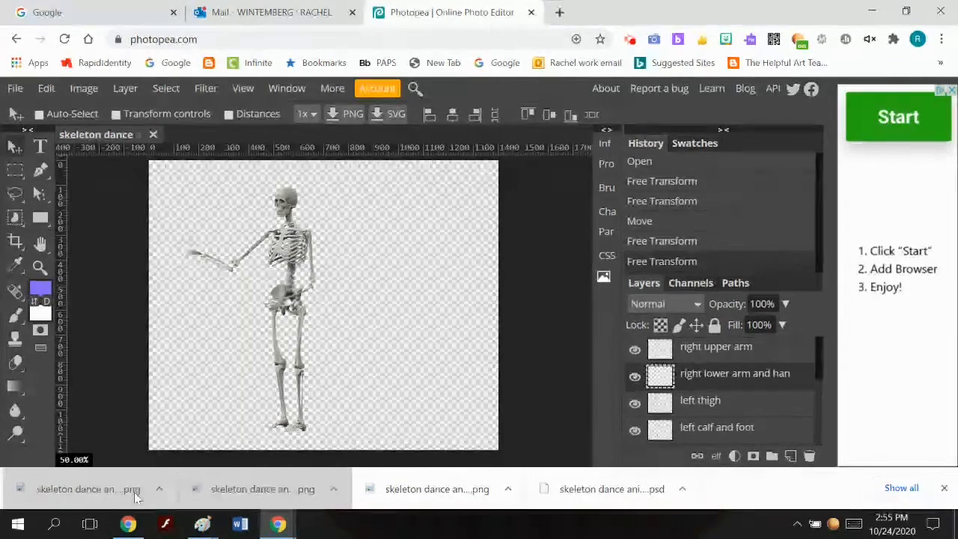
right_click(134, 495)
left_click(188, 408)
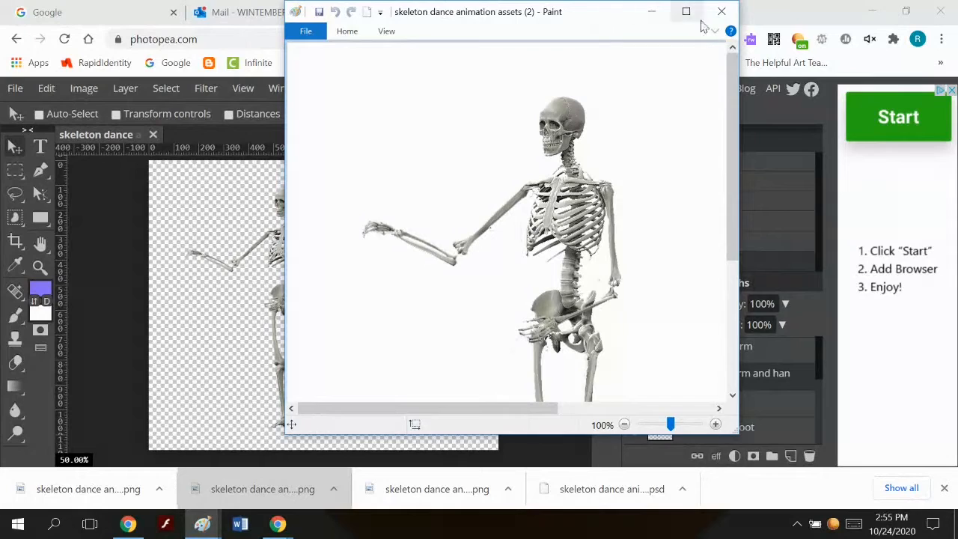
left_click(722, 11)
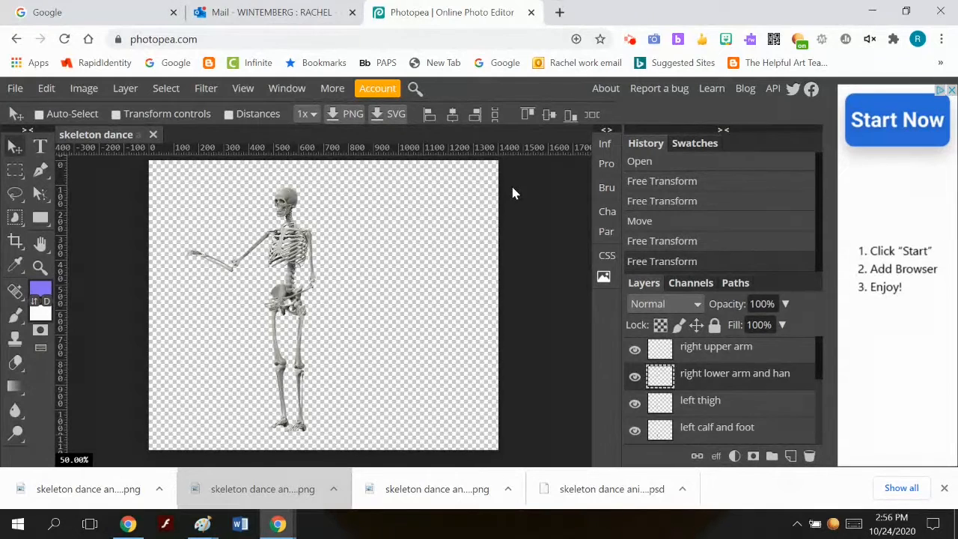
Create a new project from the Full HD screen preset, 1920 × 1080 px, with a transparent background
left_click(15, 88)
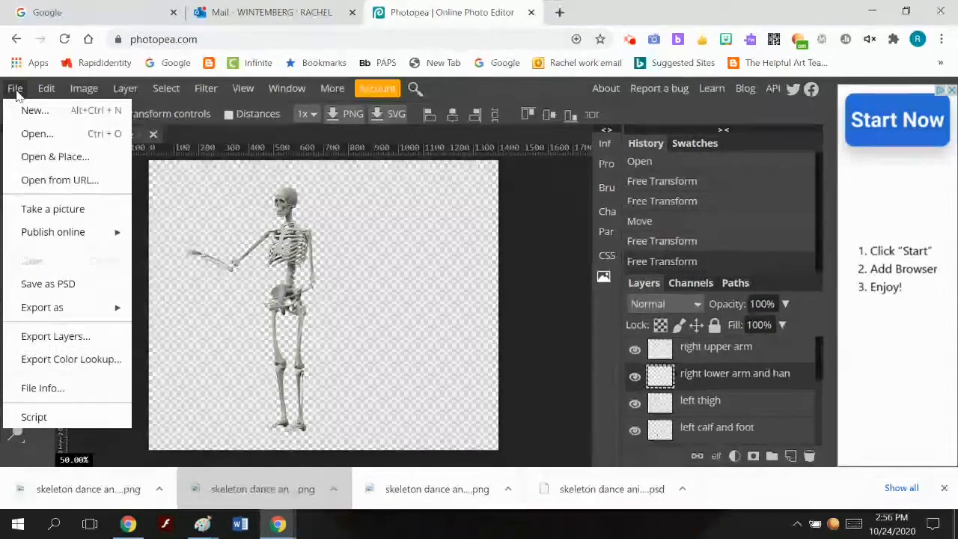
left_click(27, 112)
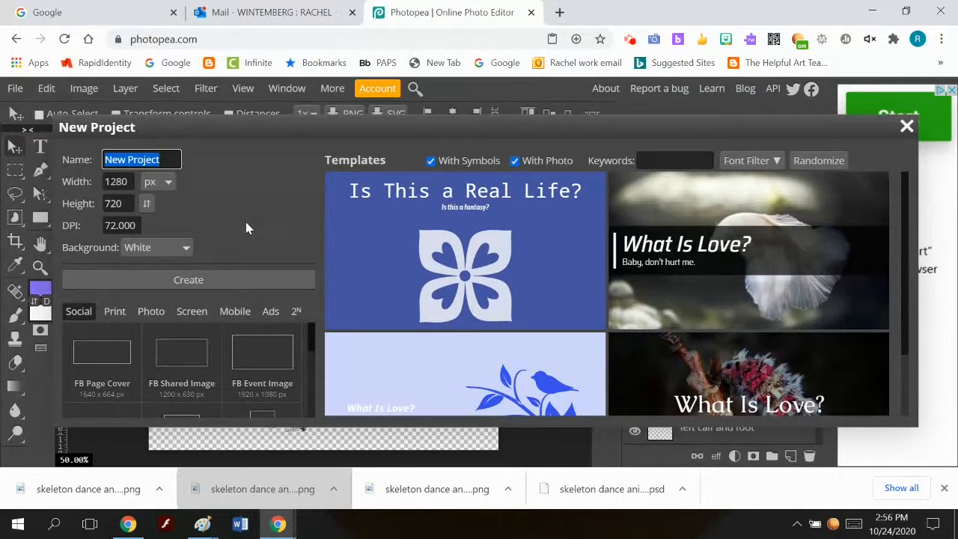
left_click(193, 311)
scroll(234, 360, "down", 2)
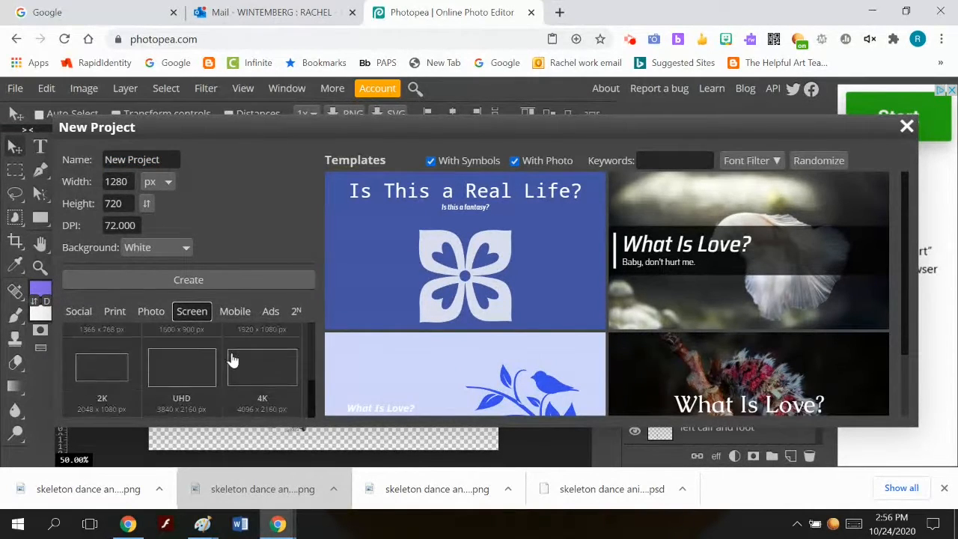
scroll(232, 360, "up", 2)
left_click(260, 374)
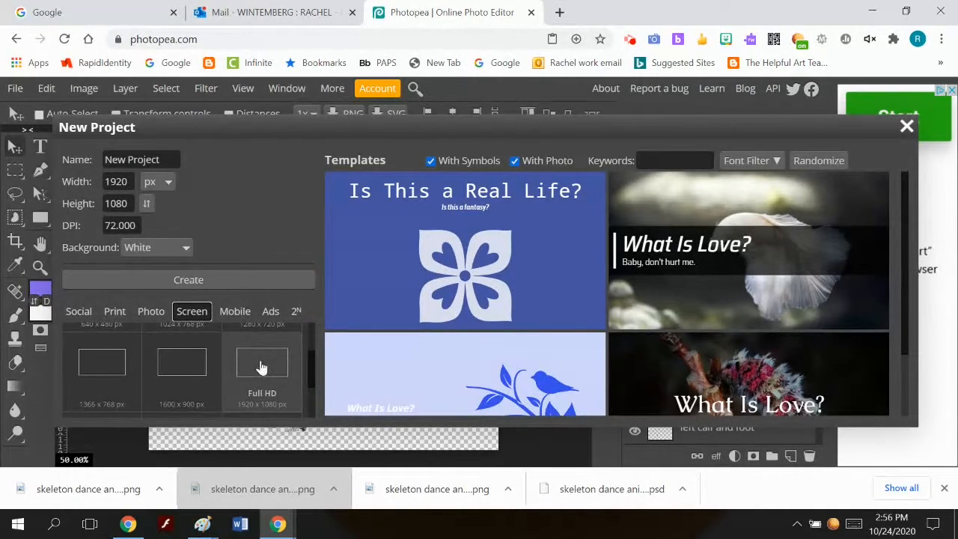
left_click(185, 250)
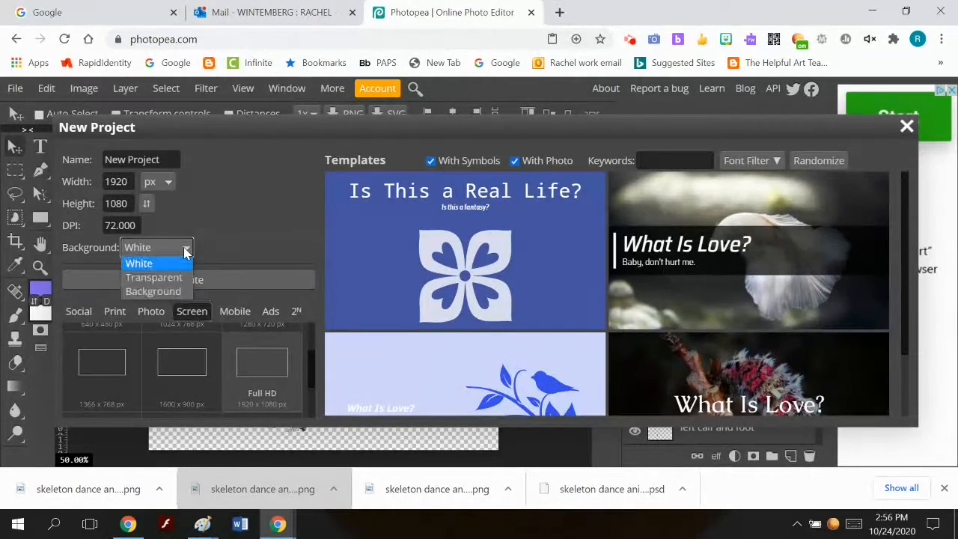
left_click(185, 277)
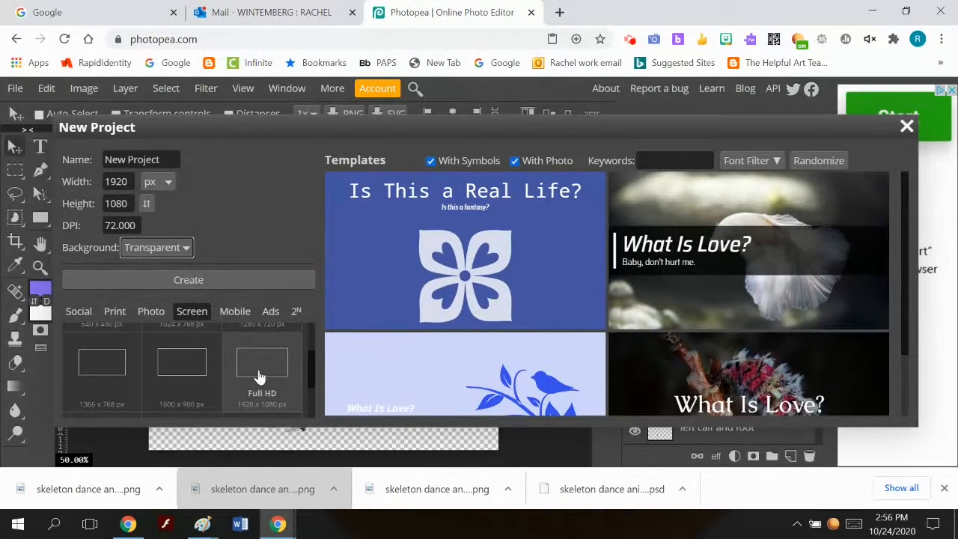
left_click(228, 282)
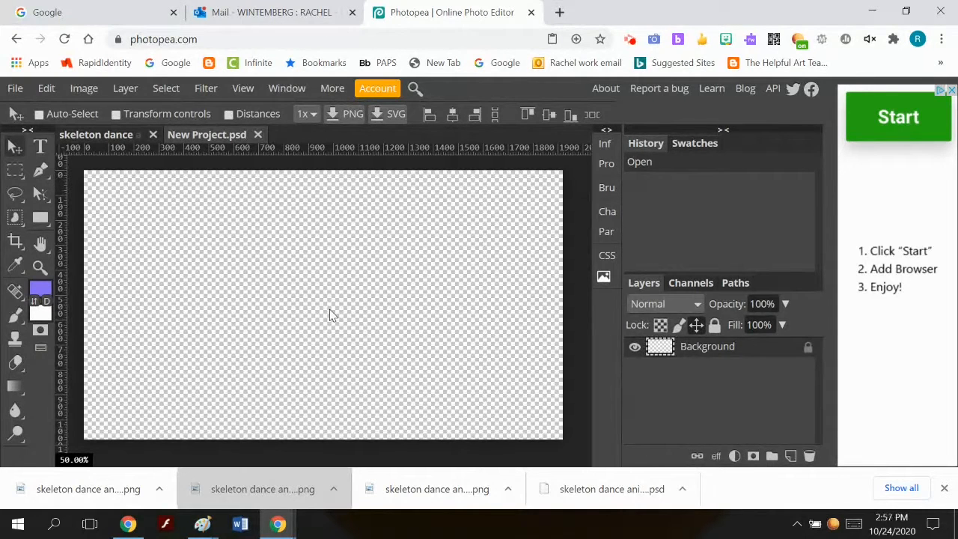
Set the new project's image size resolution to 300 DPI with Resample enabled
left_click(88, 90)
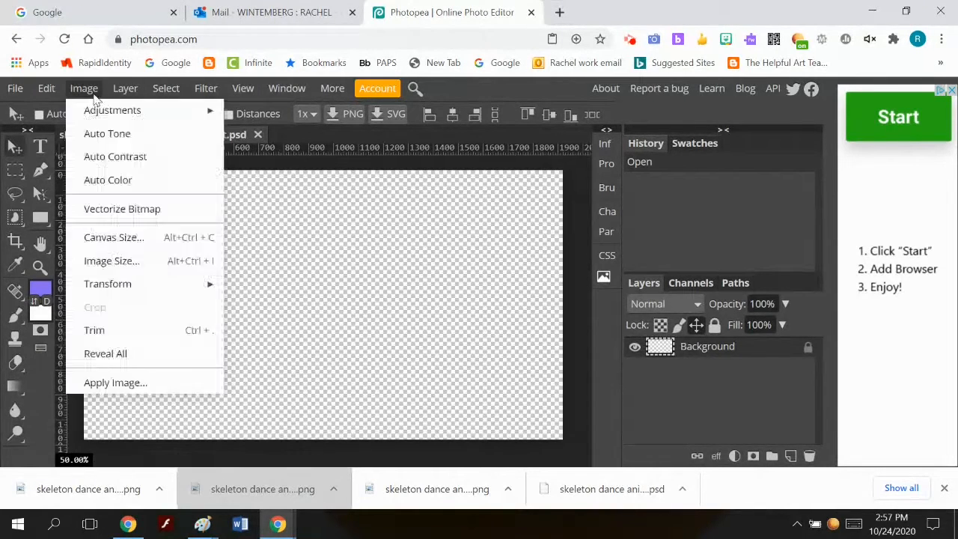
left_click(123, 260)
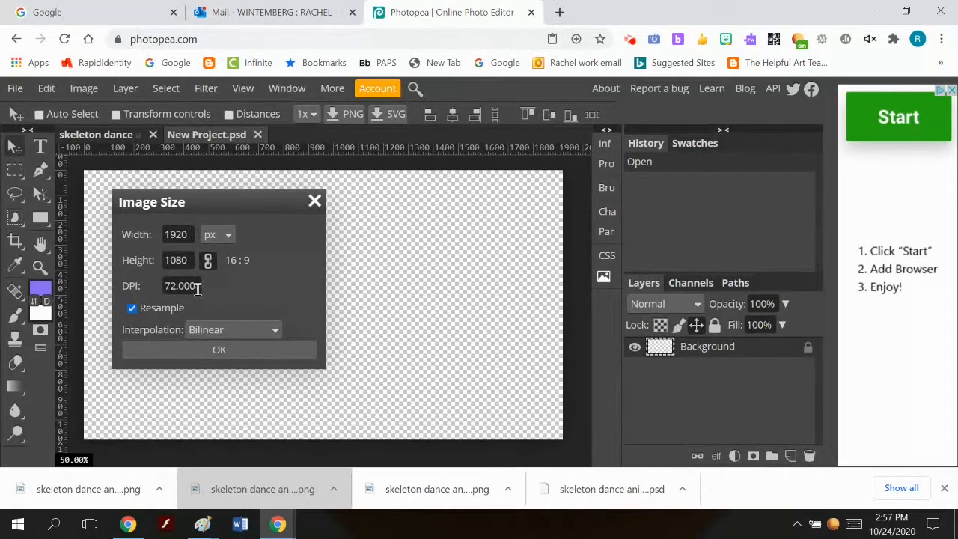
left_click_drag(198, 289, 151, 285)
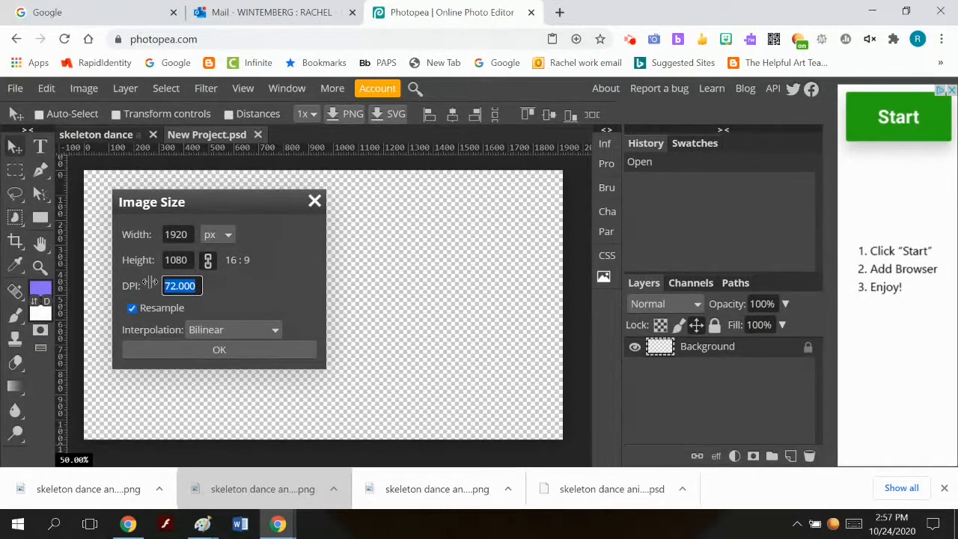
type("399")
key("BackSpace")
type("00")
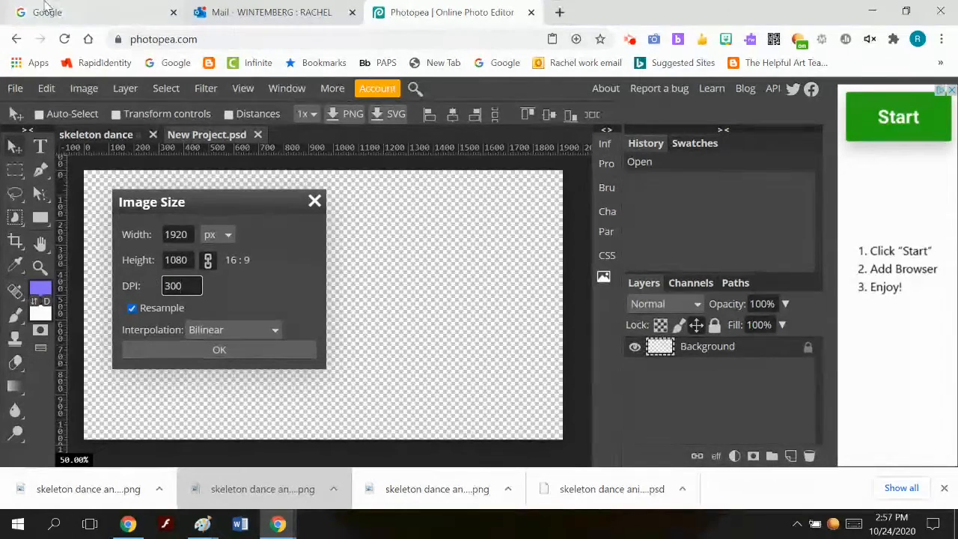
left_click(225, 350)
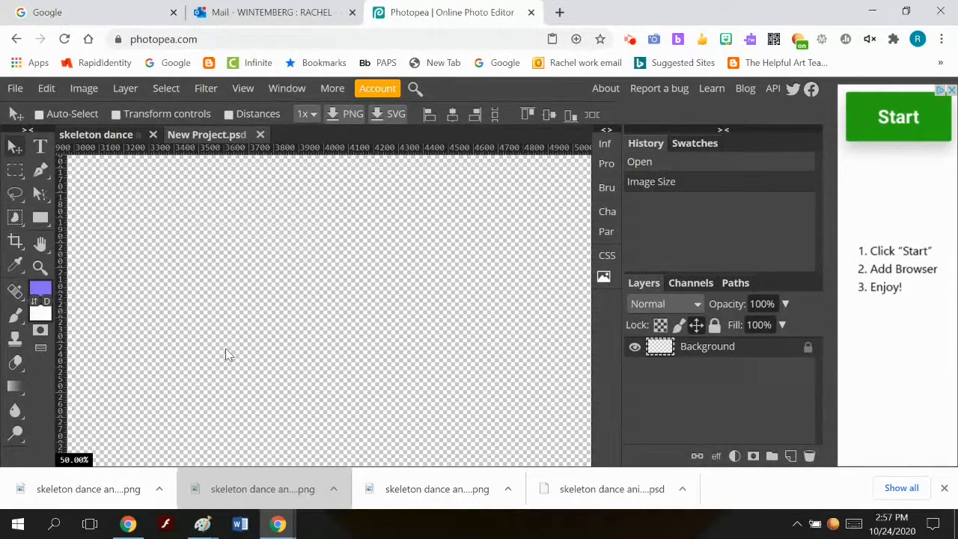
Choose the Brush tool and set the foreground color to black (000000), keeping the whole canvas in view
left_click(39, 268)
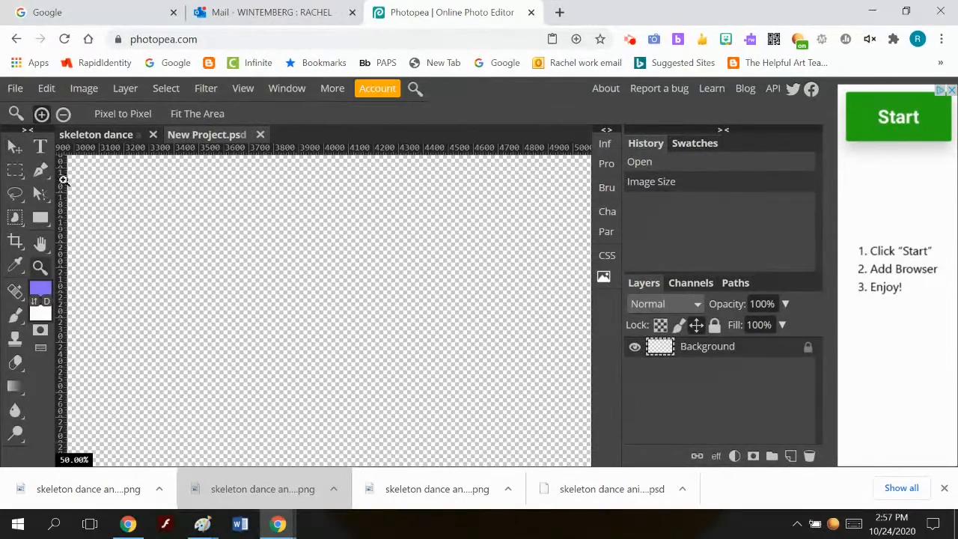
left_click(62, 114)
left_click(222, 250)
left_click(223, 250)
left_click(223, 249)
left_click(223, 249)
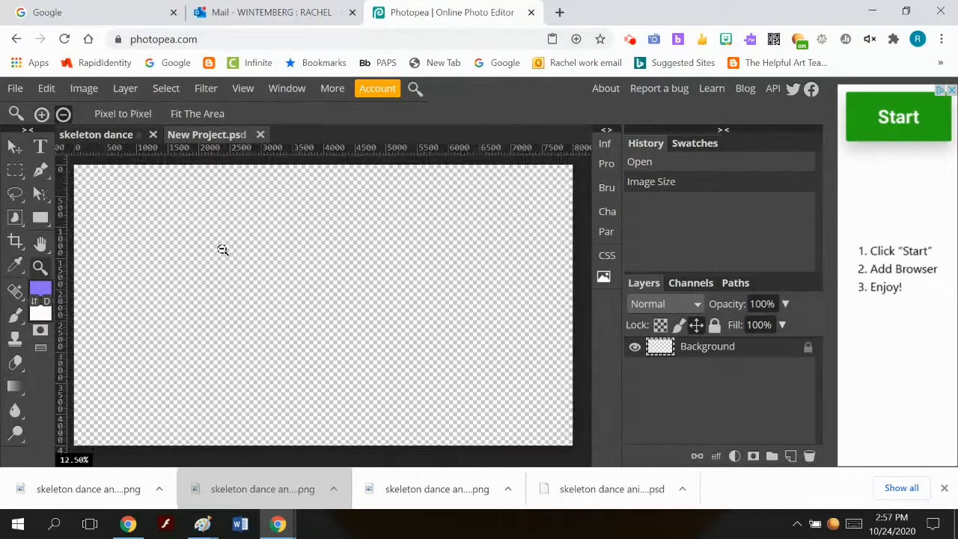
left_click(223, 250)
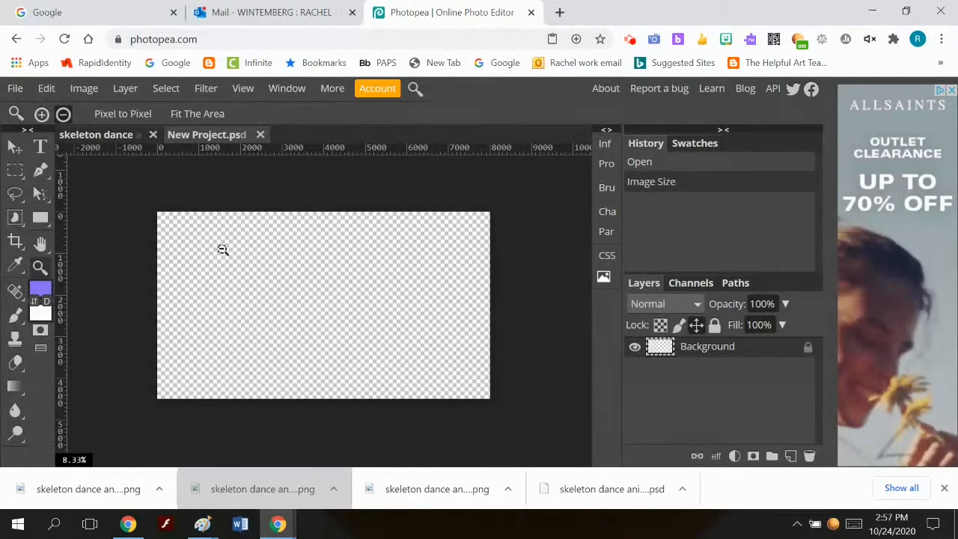
left_click(13, 318)
left_click(37, 322)
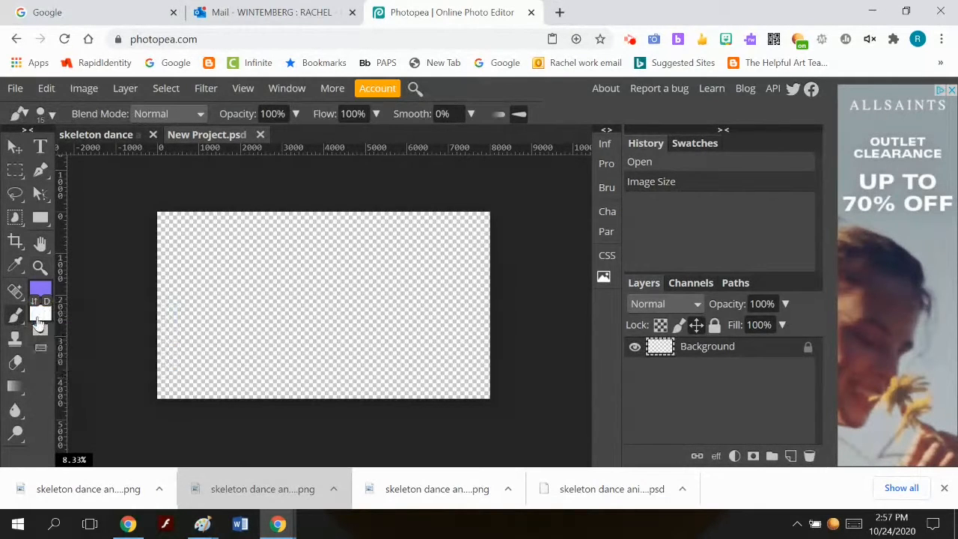
left_click(40, 294)
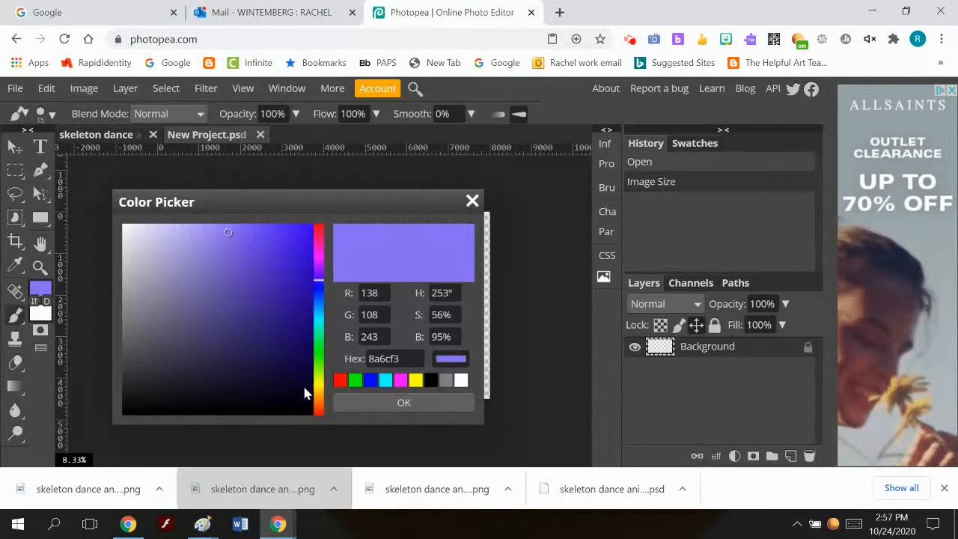
left_click(431, 381)
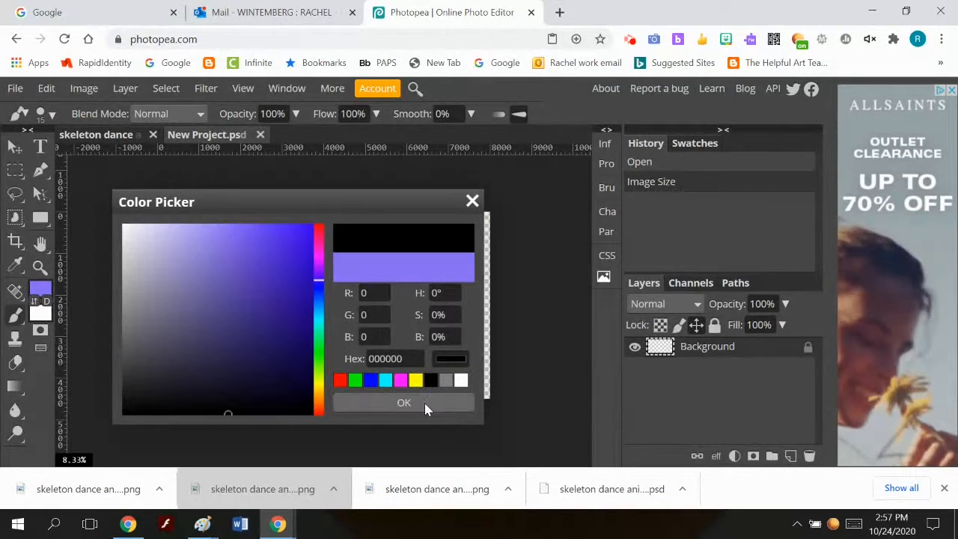
left_click(405, 403)
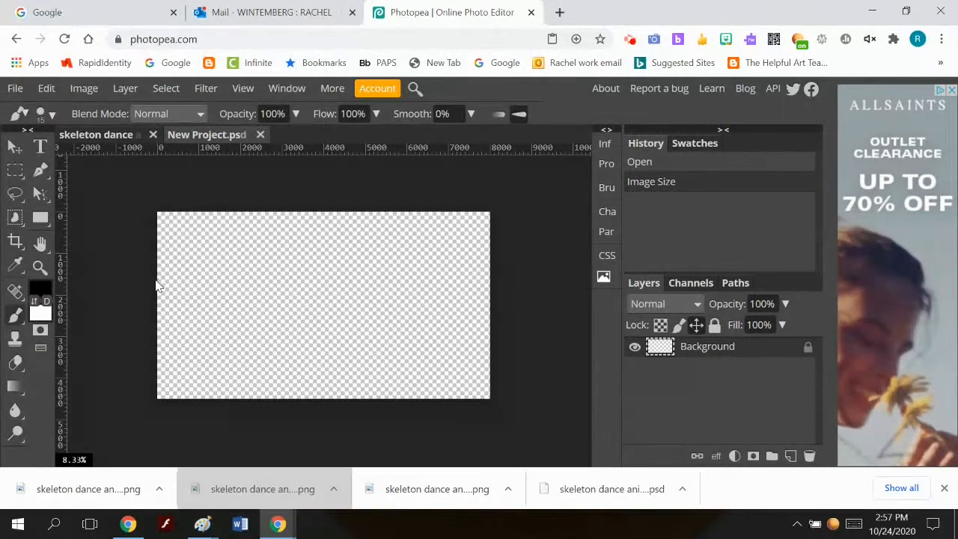
Try drawing two thin, wavy hill lines across the middle of the canvas with the 15 px brush
mouse_move(156, 281)
left_mouse_down()
mouse_move(304, 273)
mouse_move(416, 304)
left_mouse_up()
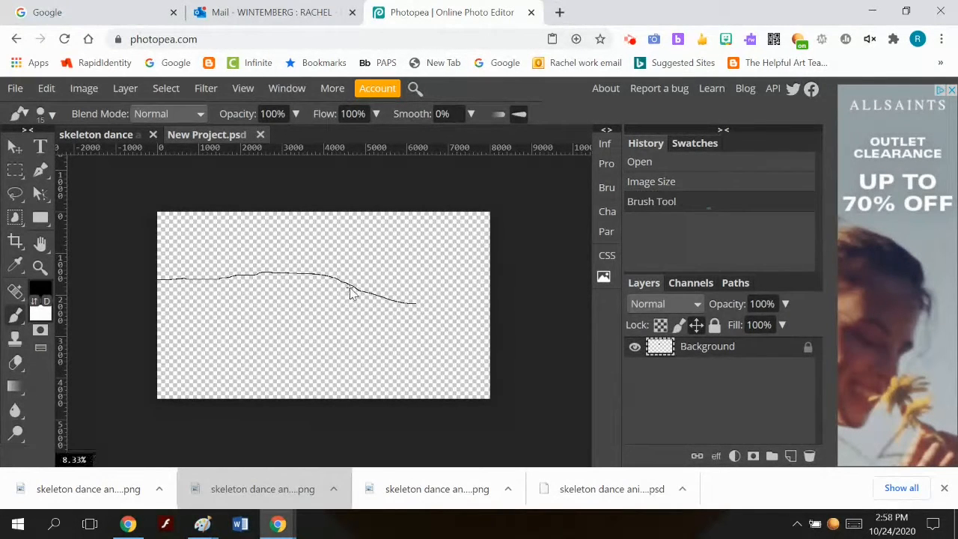
mouse_move(353, 286)
left_mouse_down()
mouse_move(444, 277)
mouse_move(513, 300)
left_mouse_up()
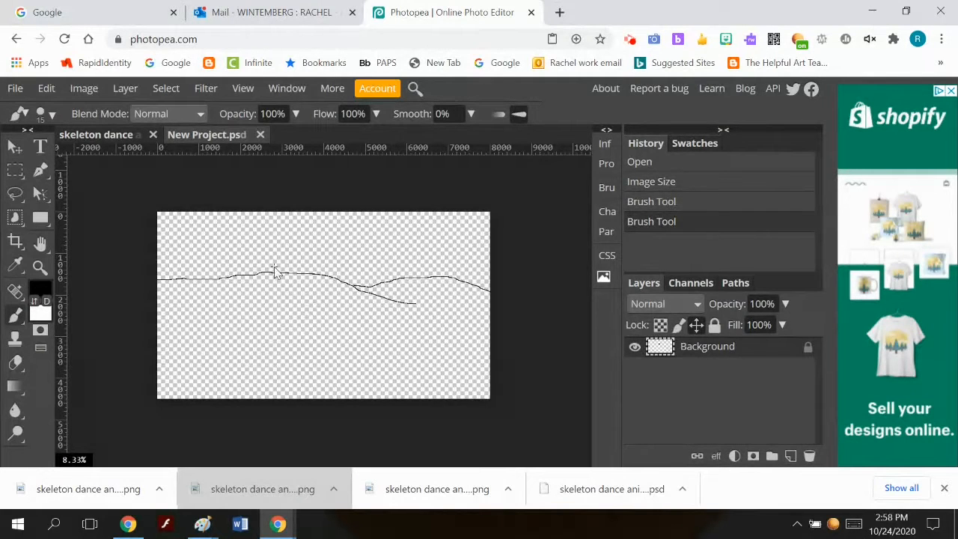
Set the brush size to 131 px at 100% hardness
left_click(45, 113)
left_click(91, 156)
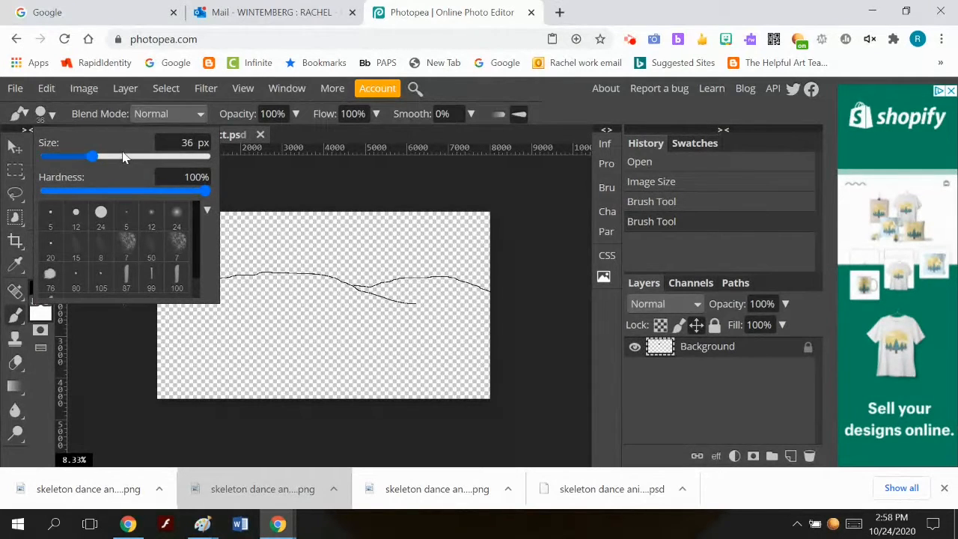
left_click(121, 157)
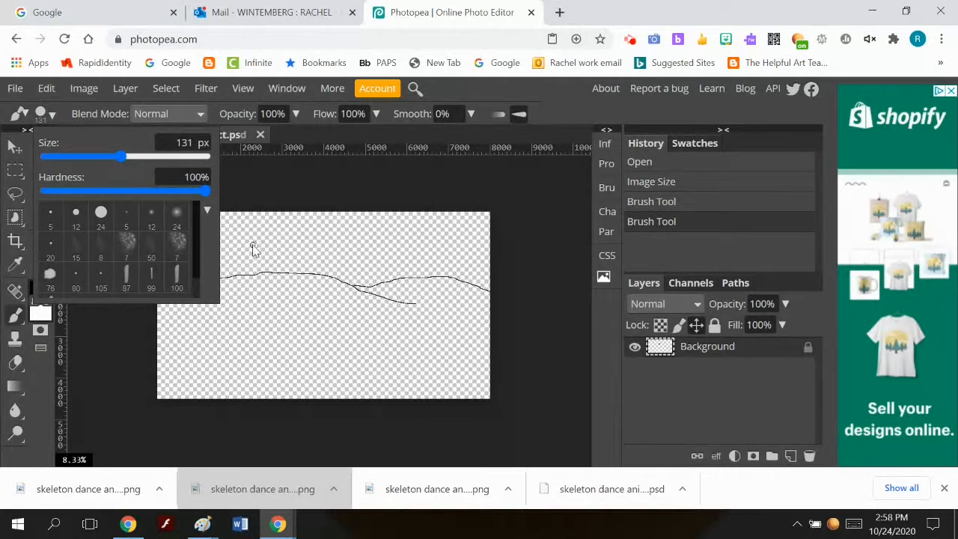
left_click(266, 199)
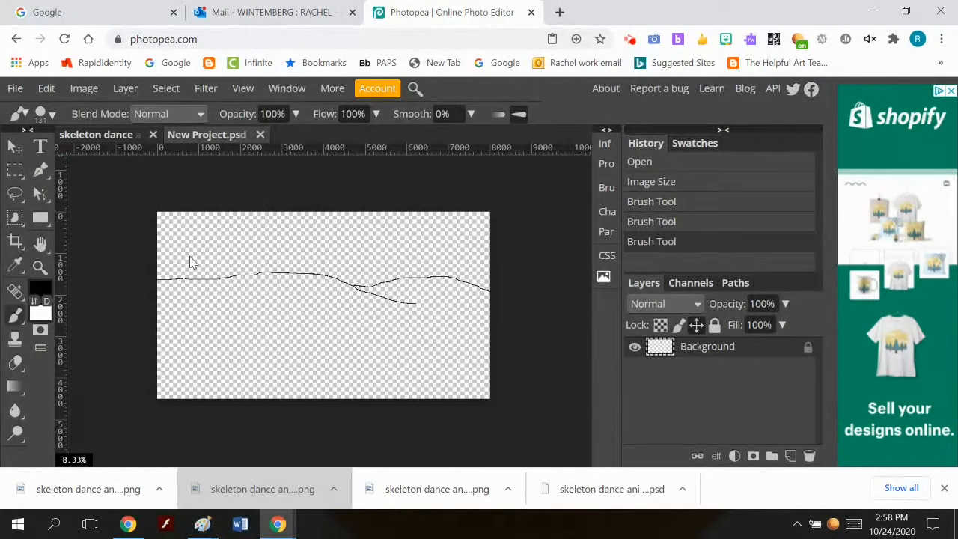
Undo the thin hill strokes, try a thick black line sloping down from the canvas's left edge, and undo it
key("ctrl+z")
key("ctrl+z")
key("ctrl+z")
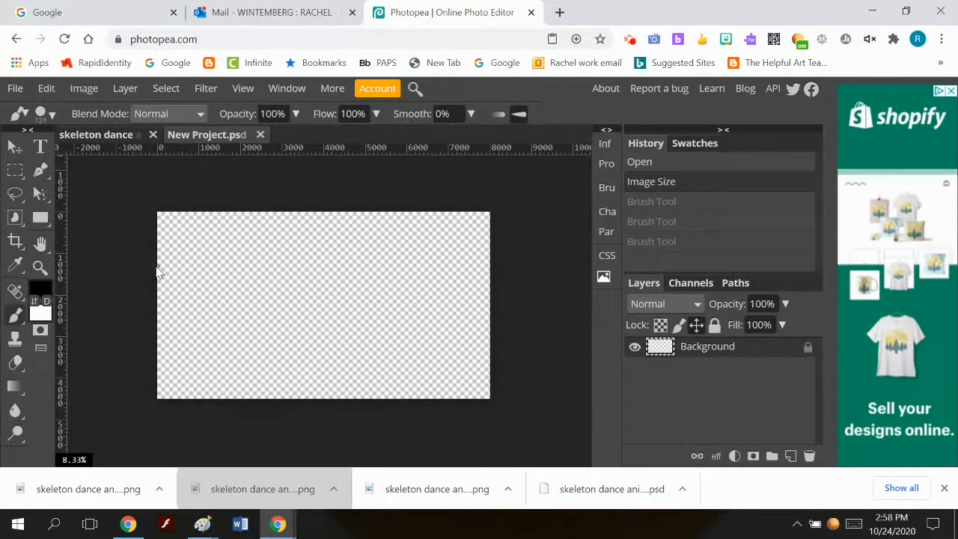
mouse_move(158, 268)
left_mouse_down()
mouse_move(253, 288)
mouse_move(311, 350)
mouse_move(374, 357)
left_mouse_up()
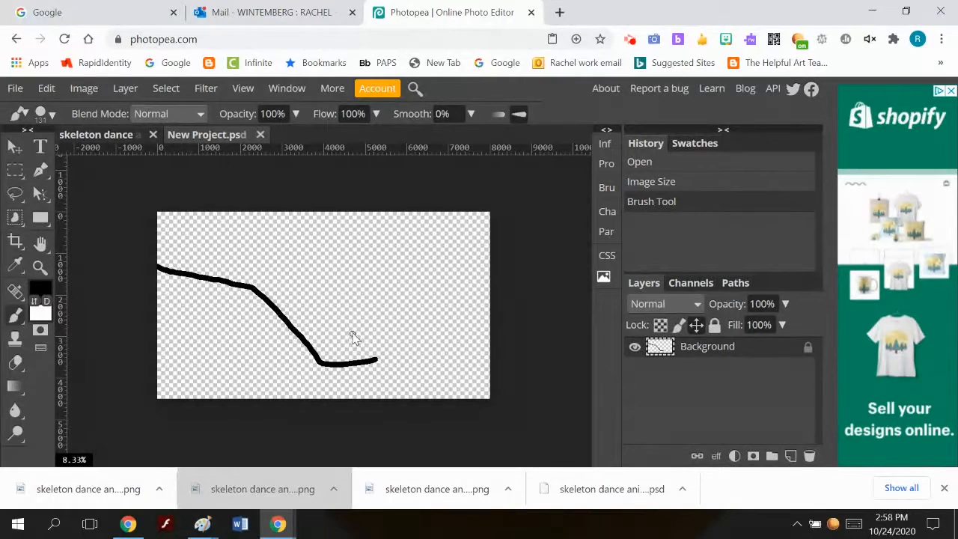
key("ctrl+z")
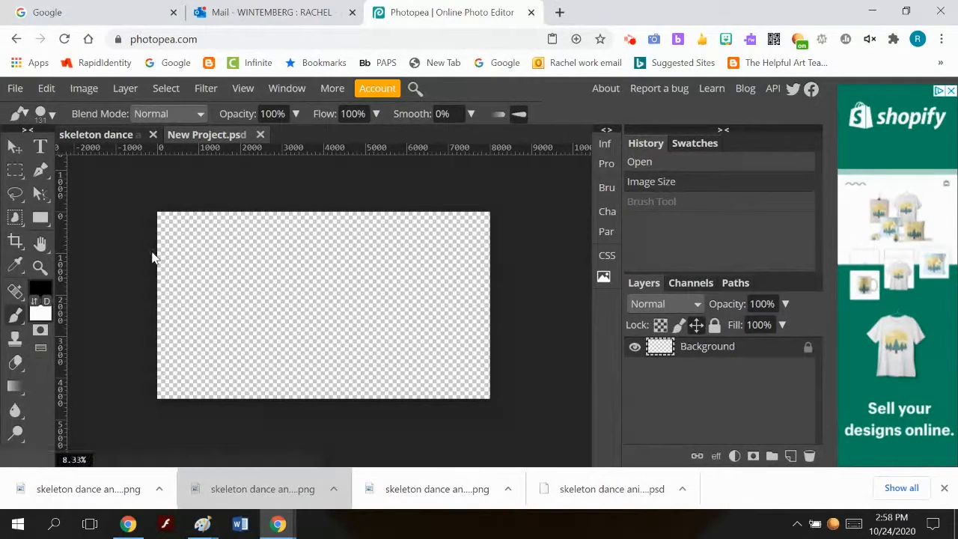
Paint two overlapping thick black hill lines across the upper part of the canvas and unlock the Background layer
left_click_drag(159, 257, 327, 280)
left_click_drag(249, 267, 515, 261)
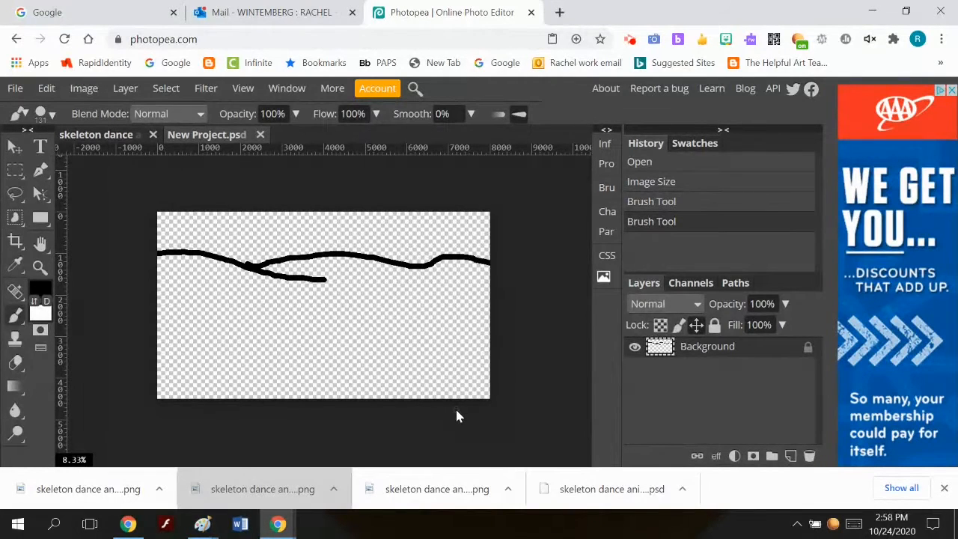
left_click(808, 351)
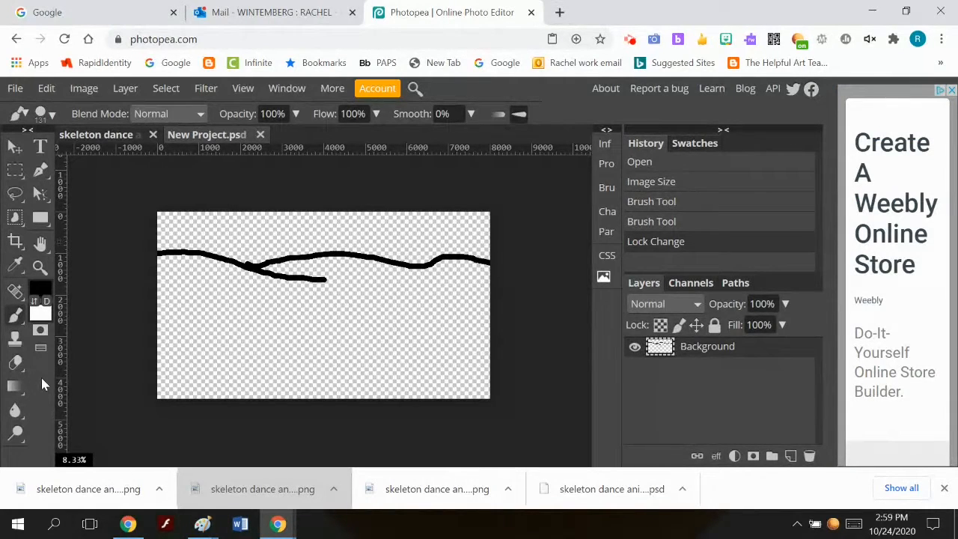
Set the foreground color to teal green 3a9f77 and apply a linear teal-to-white gradient diagonally upward from the canvas's lower edge
left_click(41, 292)
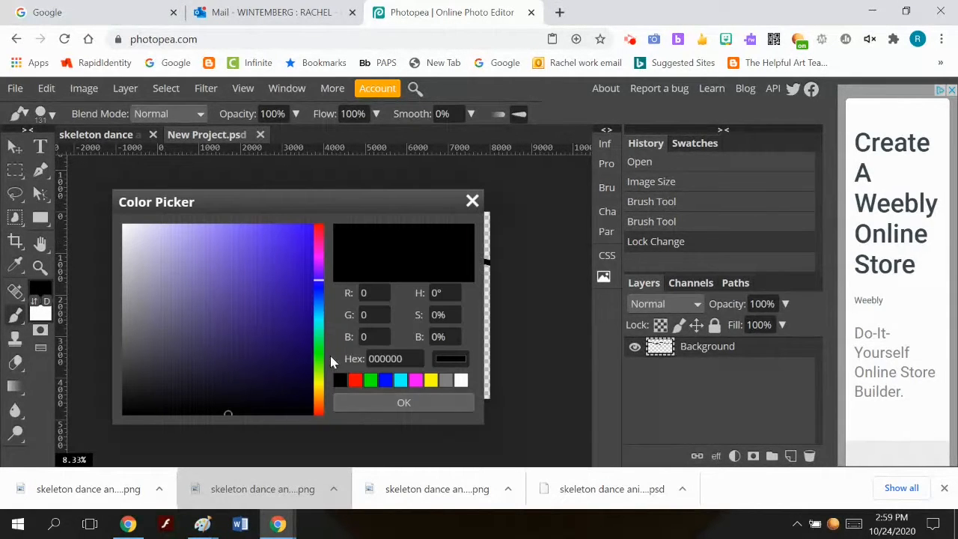
left_click_drag(320, 365, 319, 337)
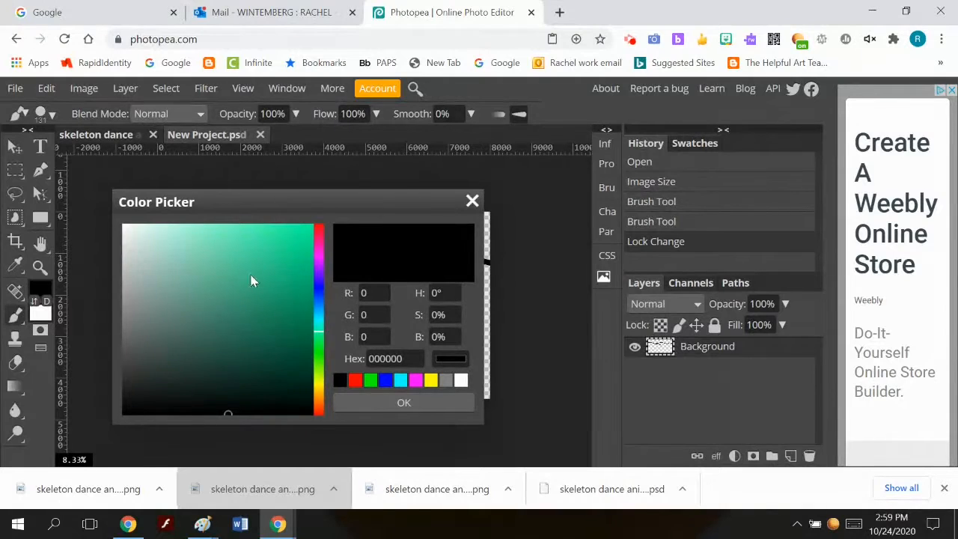
left_click(244, 295)
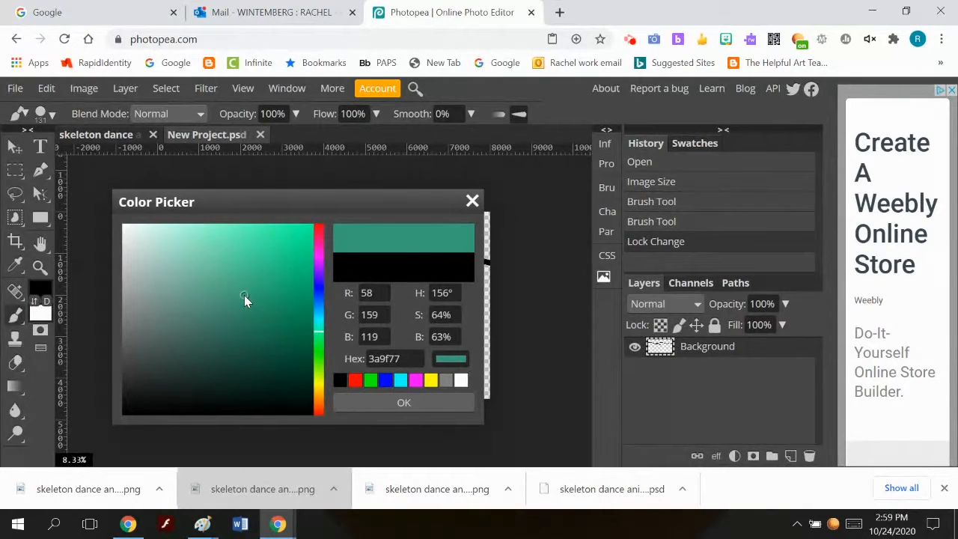
left_click(386, 402)
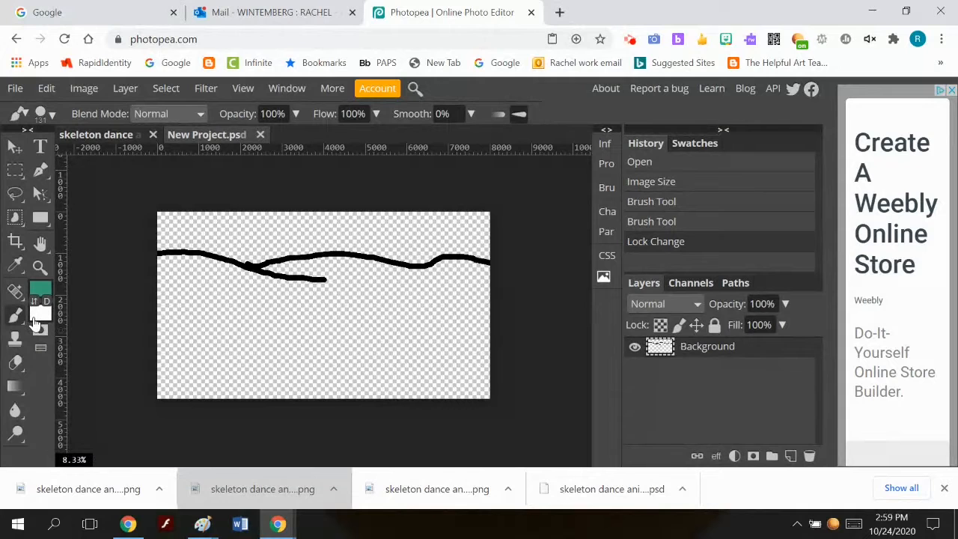
left_click(15, 386)
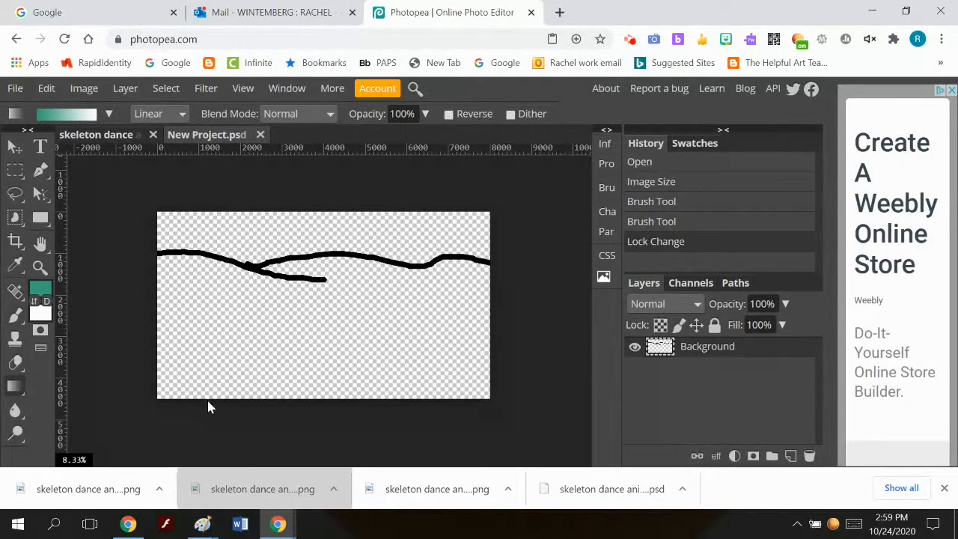
left_click_drag(207, 407, 255, 324)
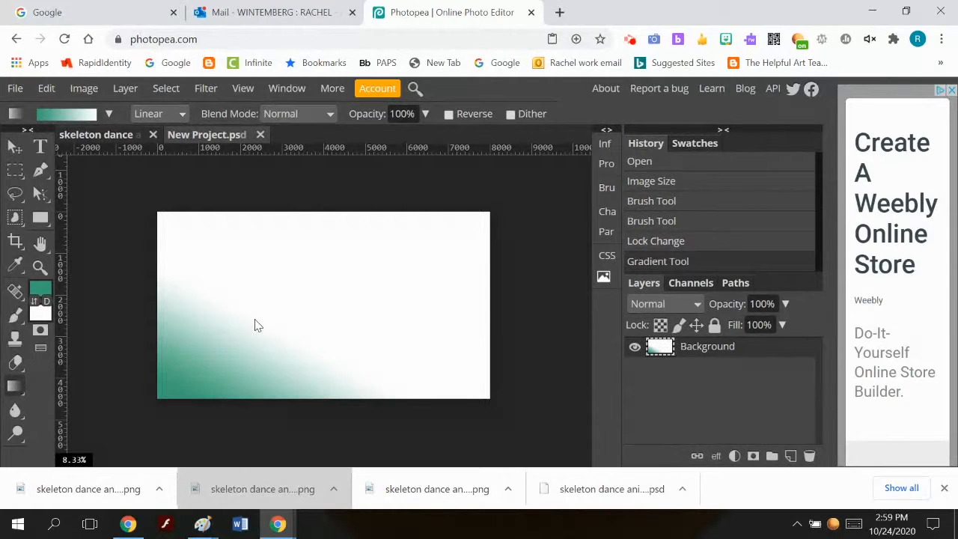
Undo the teal gradient and select the transparent area below the hill lines with the Magic Wand
key("ctrl+z")
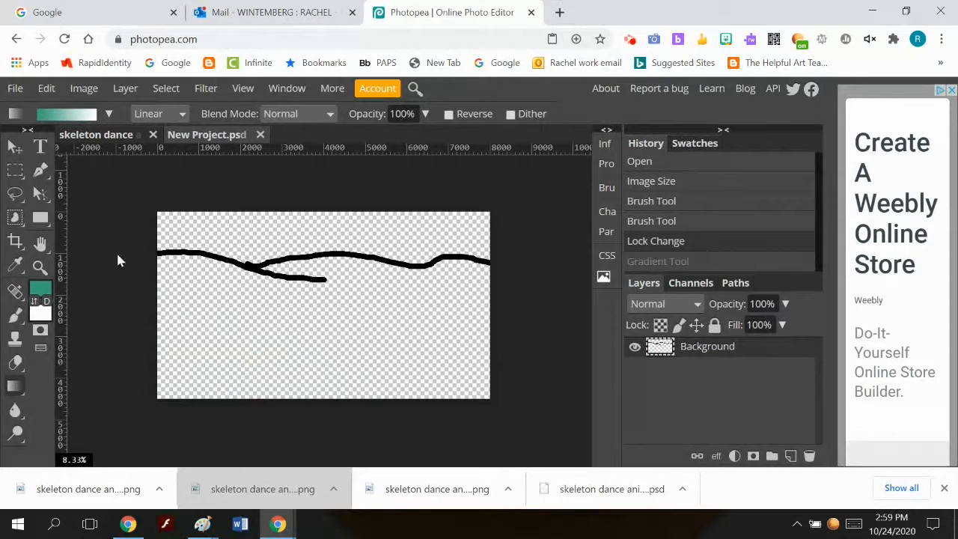
left_click(20, 217)
left_click(76, 269)
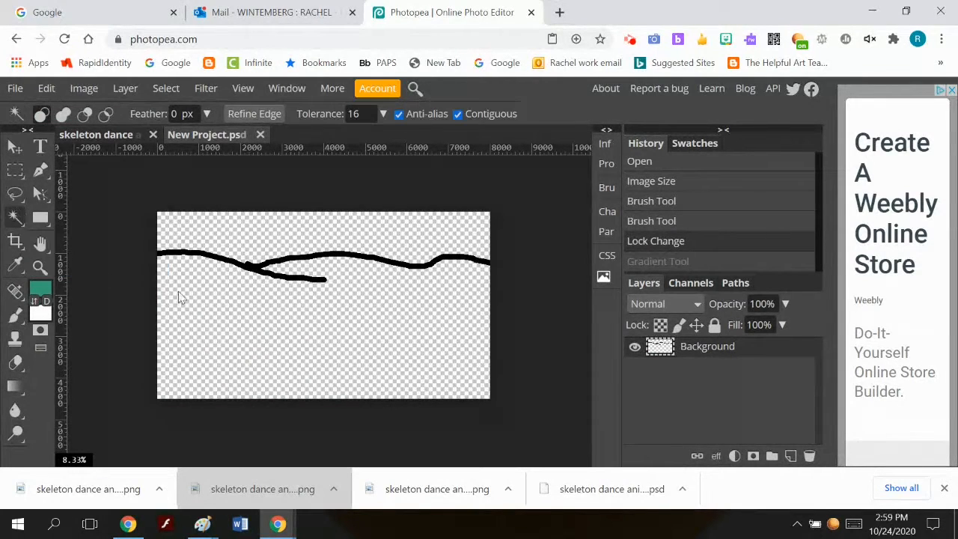
left_click(298, 337)
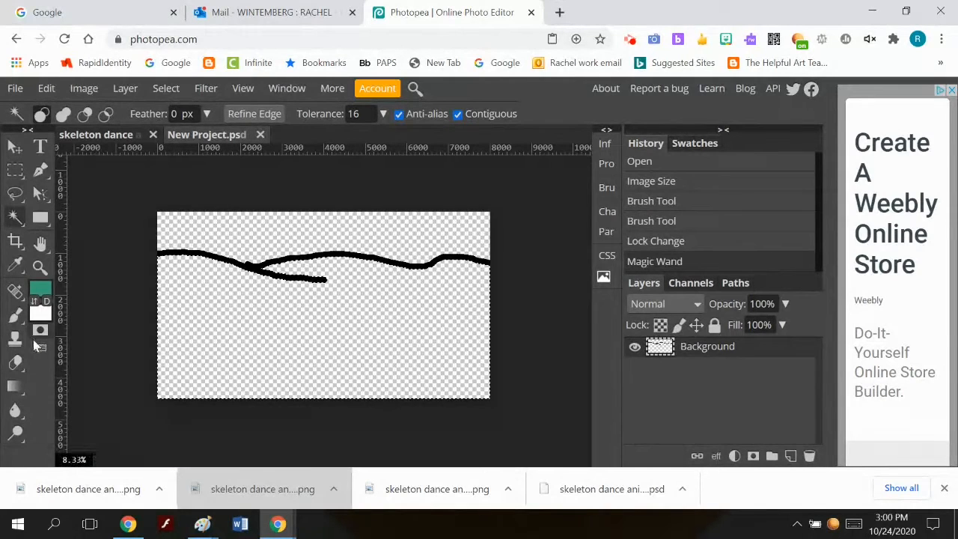
Fill the selected hill area with a linear teal-to-white gradient running upward, redrawing it to make it more vertical
left_click(14, 387)
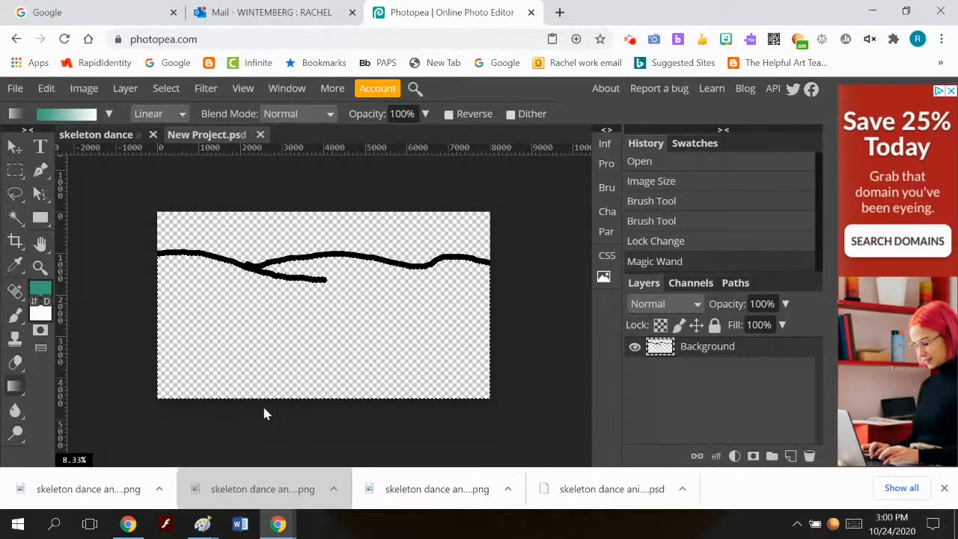
left_click_drag(263, 408, 323, 242)
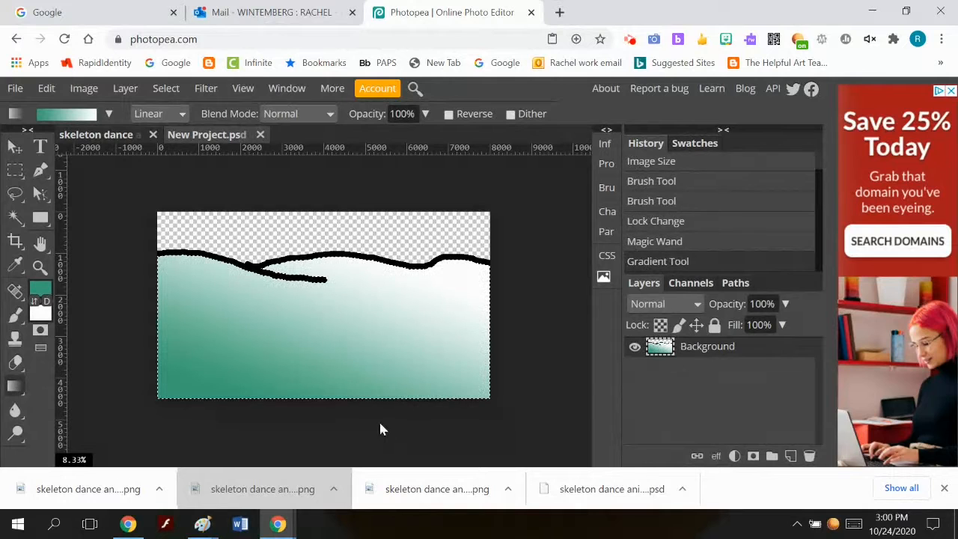
left_click_drag(379, 419, 348, 218)
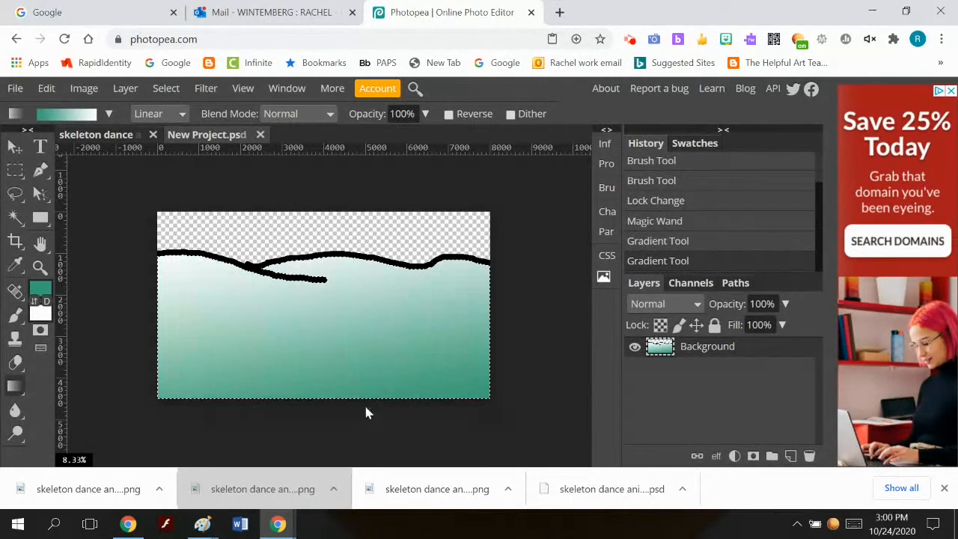
left_click_drag(366, 417, 333, 174)
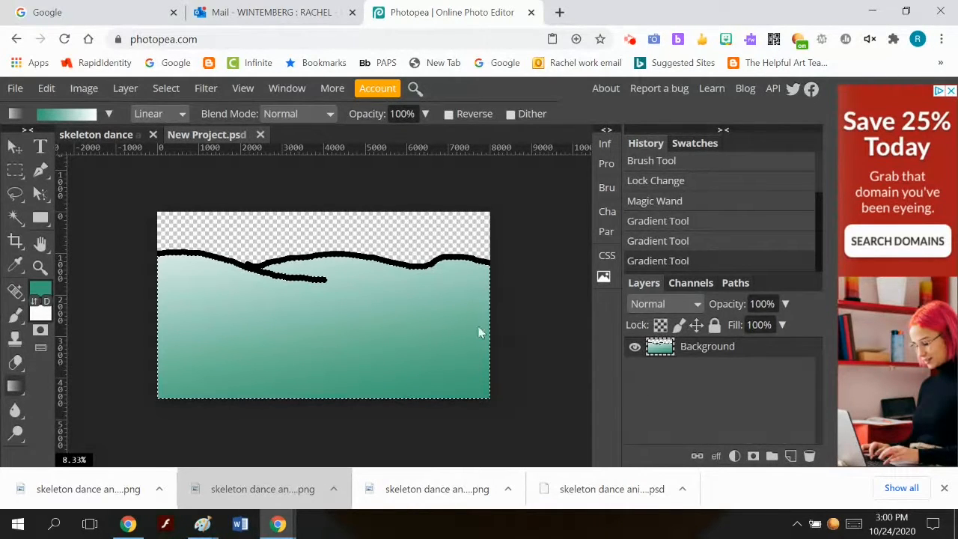
Add a new empty layer above the Background and set the Brush tool's foreground color to black 000000
left_click(125, 89)
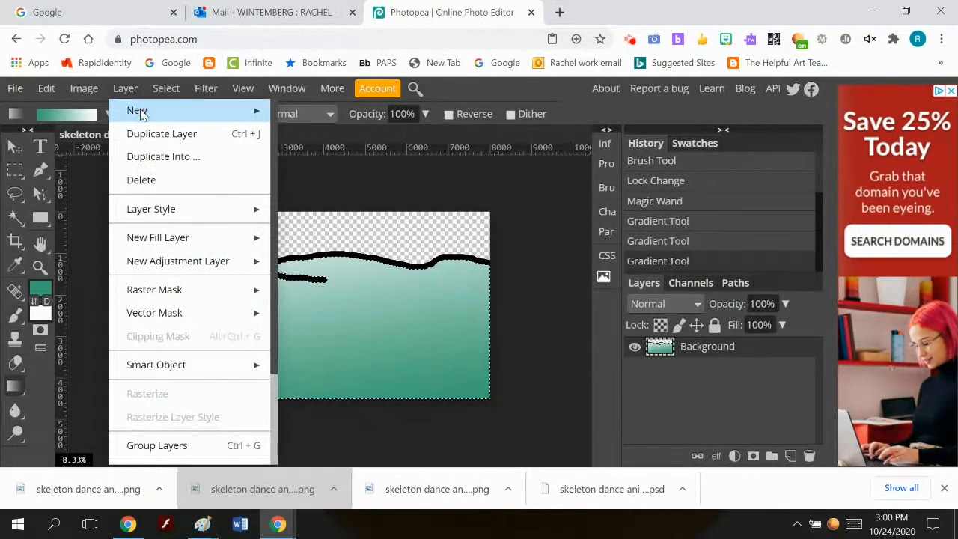
mouse_move(224, 111)
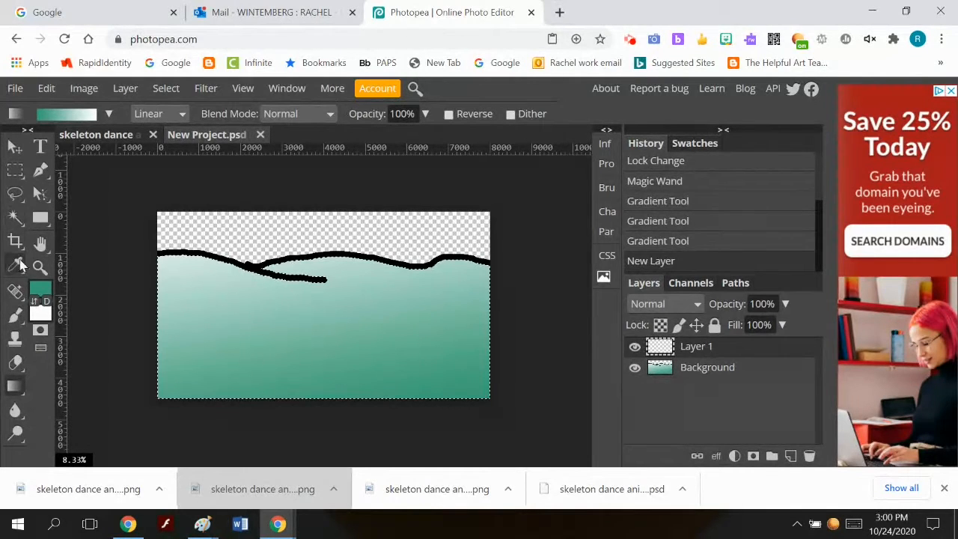
right_click(15, 315)
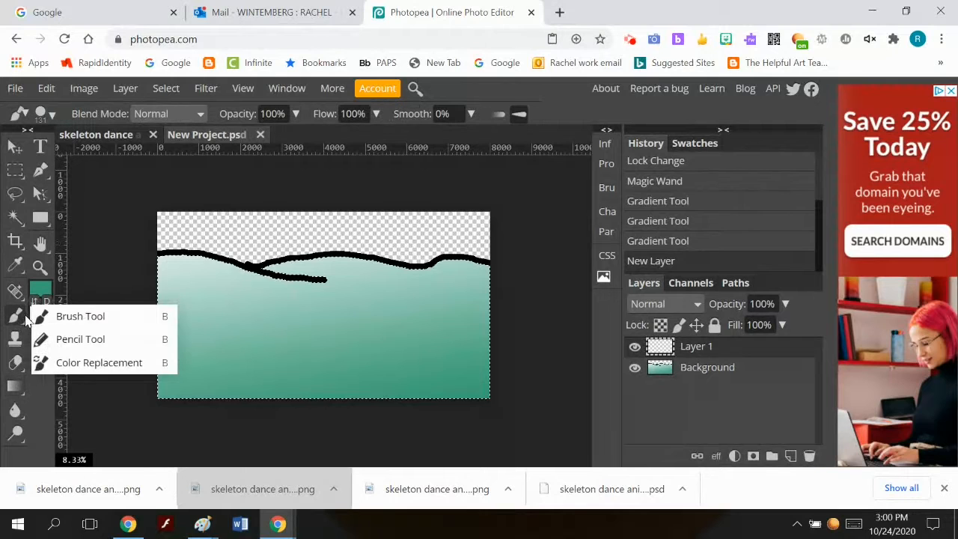
left_click(45, 316)
left_click(41, 291)
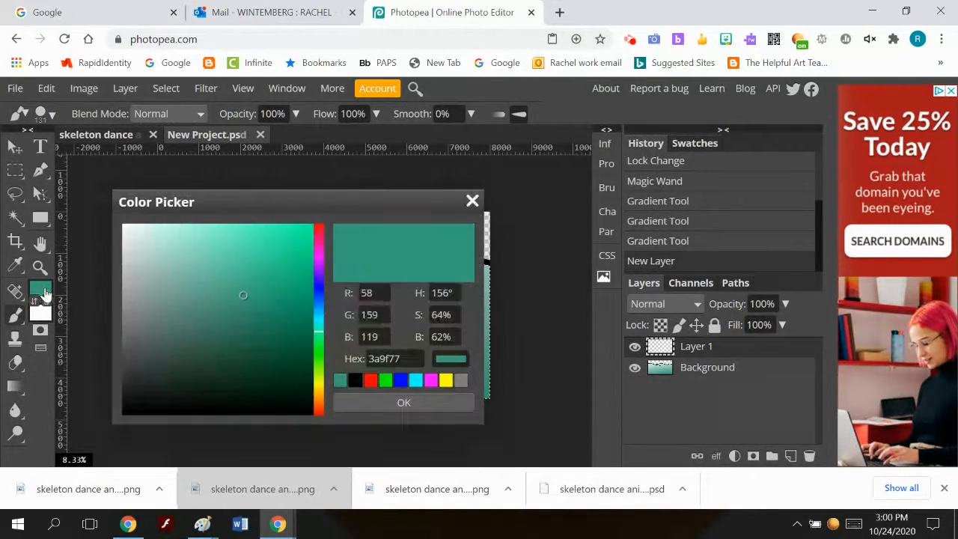
left_click(355, 381)
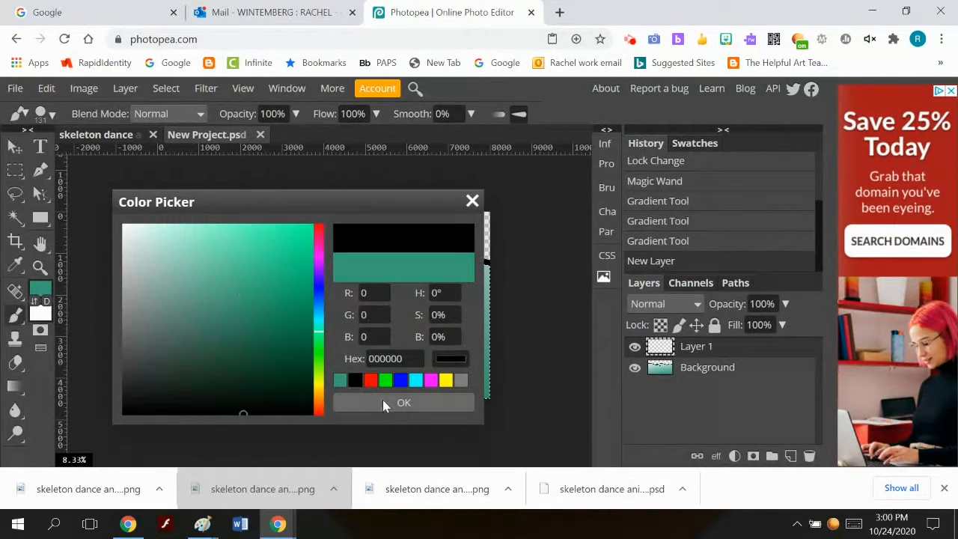
left_click(388, 403)
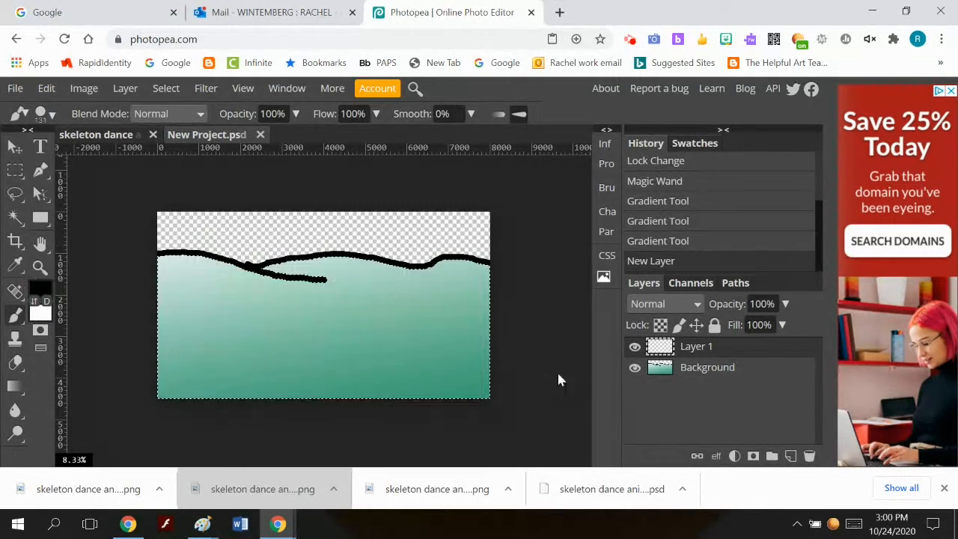
Paint a thick black wavy hill line across the middle of the canvas on Layer 1
left_click(150, 313)
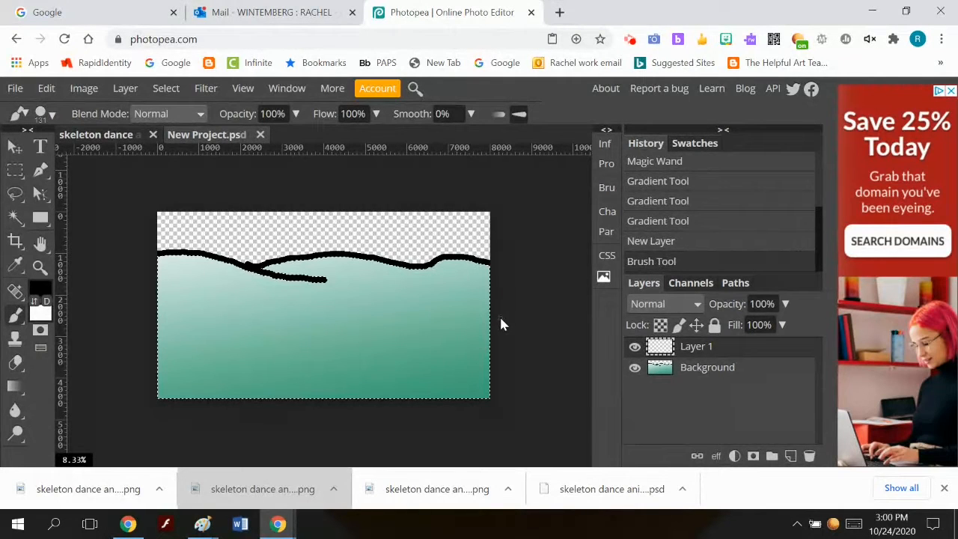
mouse_move(496, 320)
left_mouse_down()
mouse_move(414, 295)
mouse_move(317, 322)
mouse_move(240, 313)
left_mouse_up()
left_click_drag(179, 313, 102, 328)
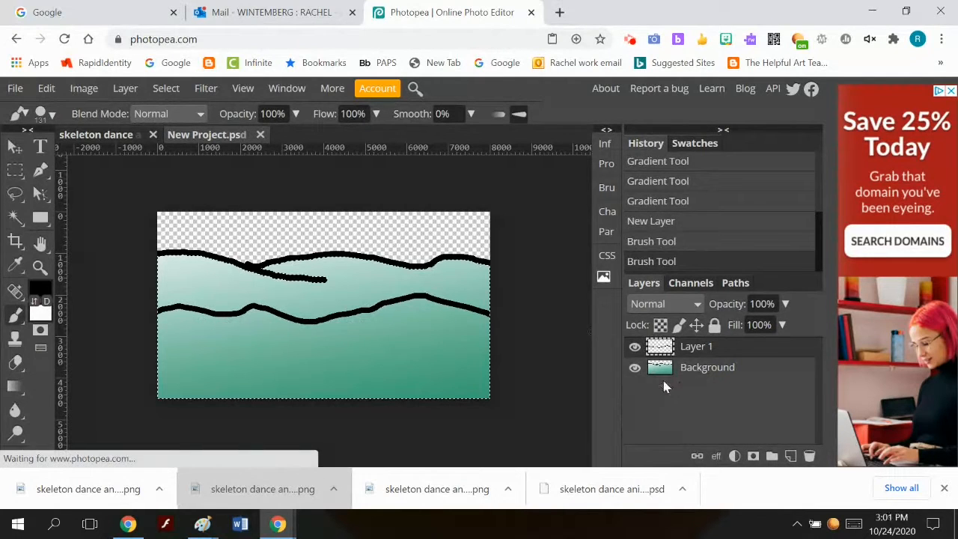
Hide the Background layer and deselect the hill area
left_click(635, 368)
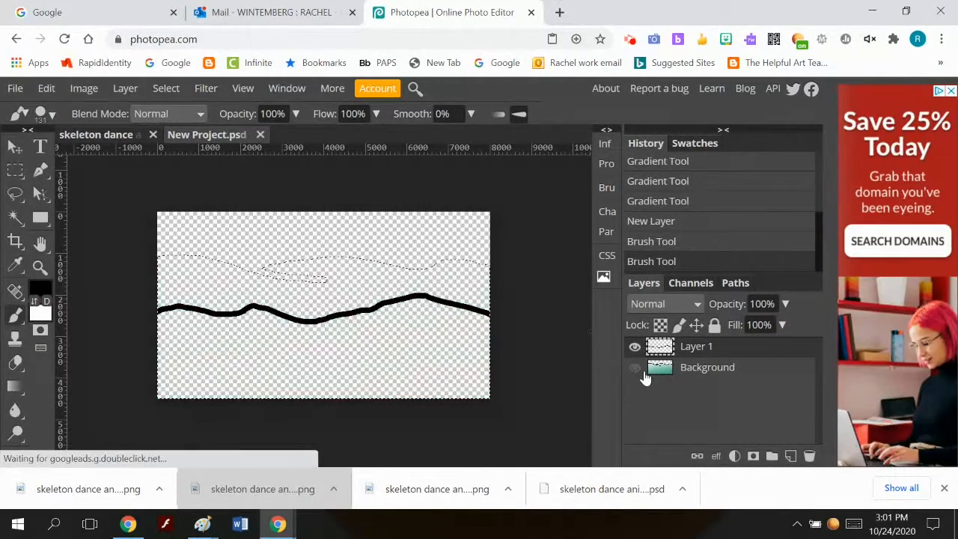
left_click(178, 88)
left_click(183, 133)
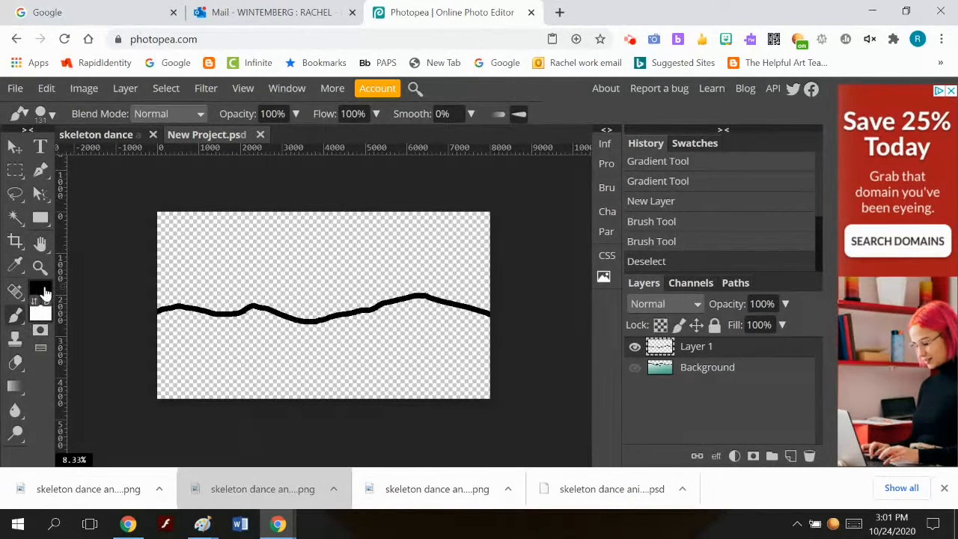
left_click(41, 291)
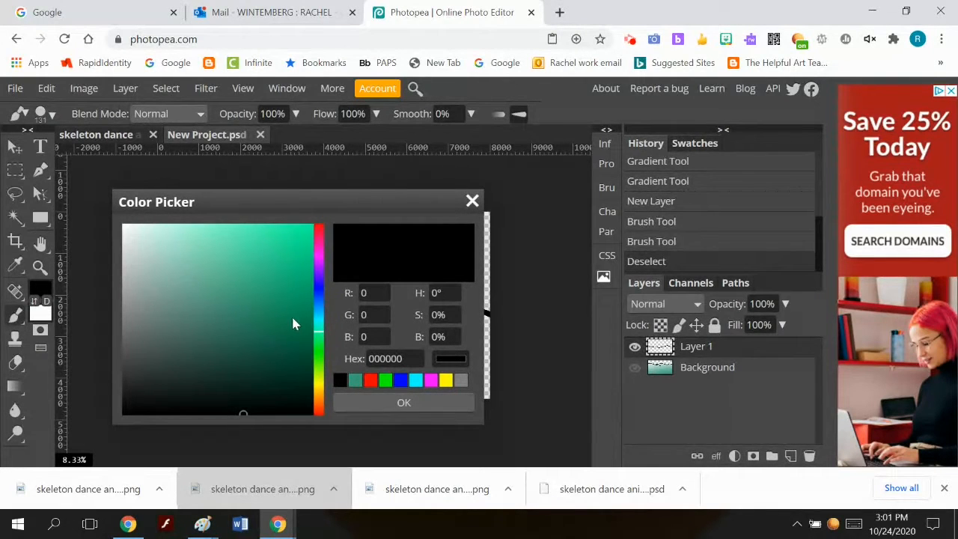
left_click(473, 201)
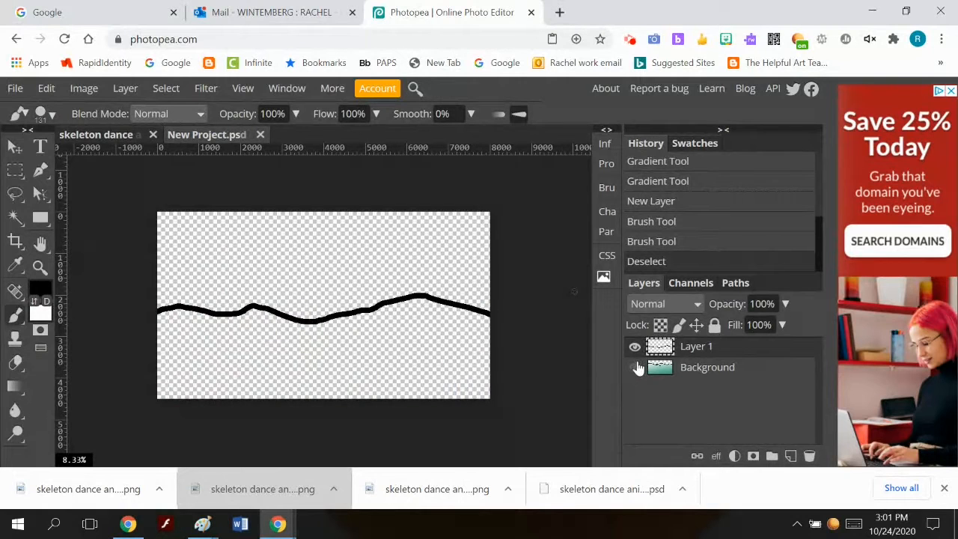
Show the Background instead of Layer 1 and sample teal green 43a37d from its gradient as the foreground color
left_click(634, 347)
left_click(635, 367)
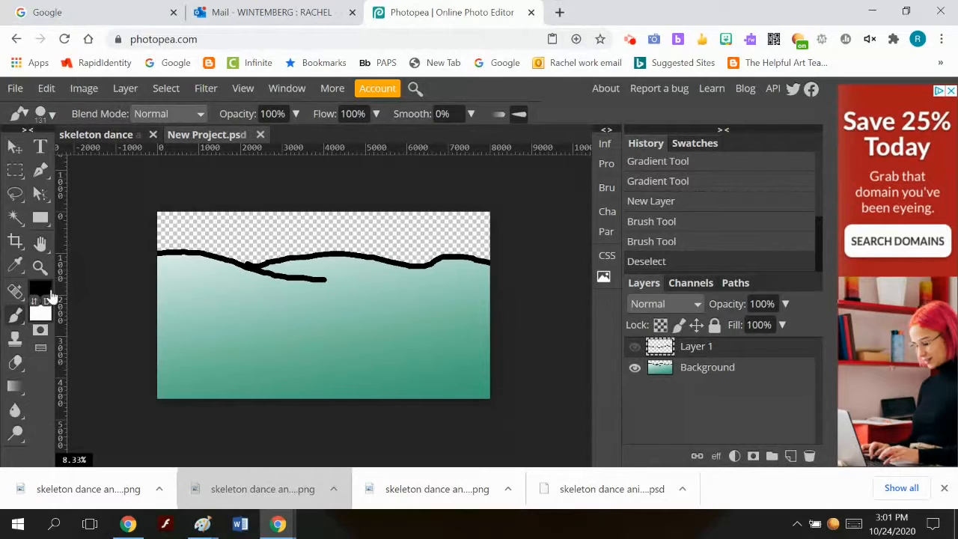
left_click(43, 292)
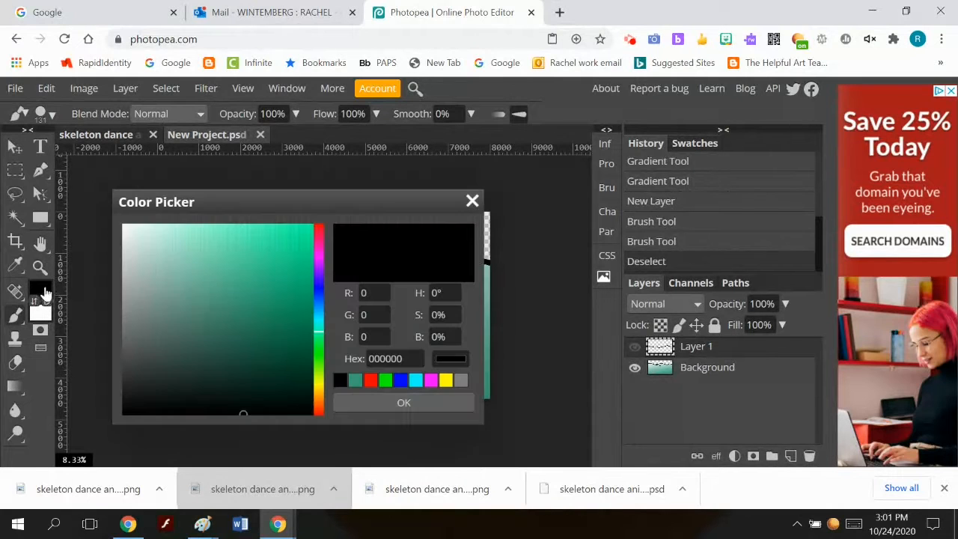
left_click_drag(295, 201, 673, 186)
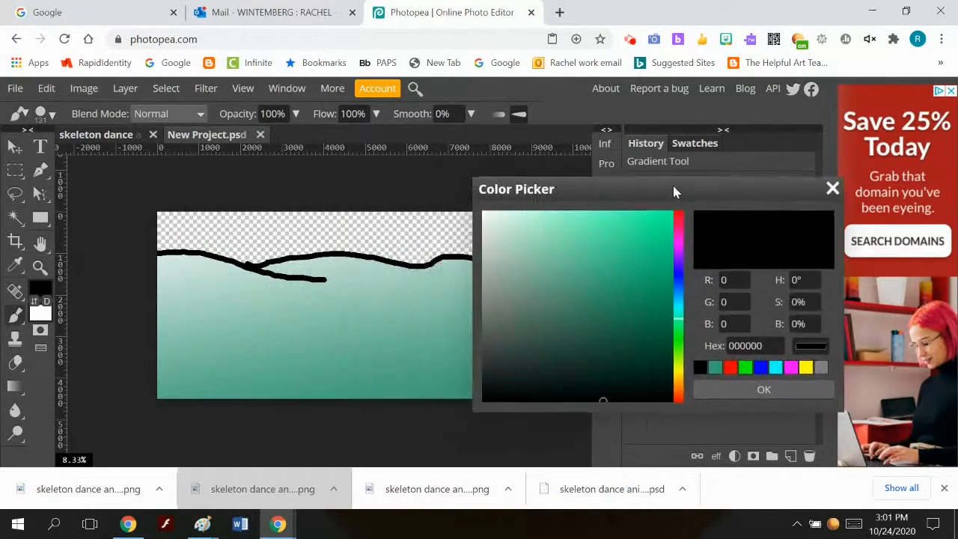
left_click(430, 389)
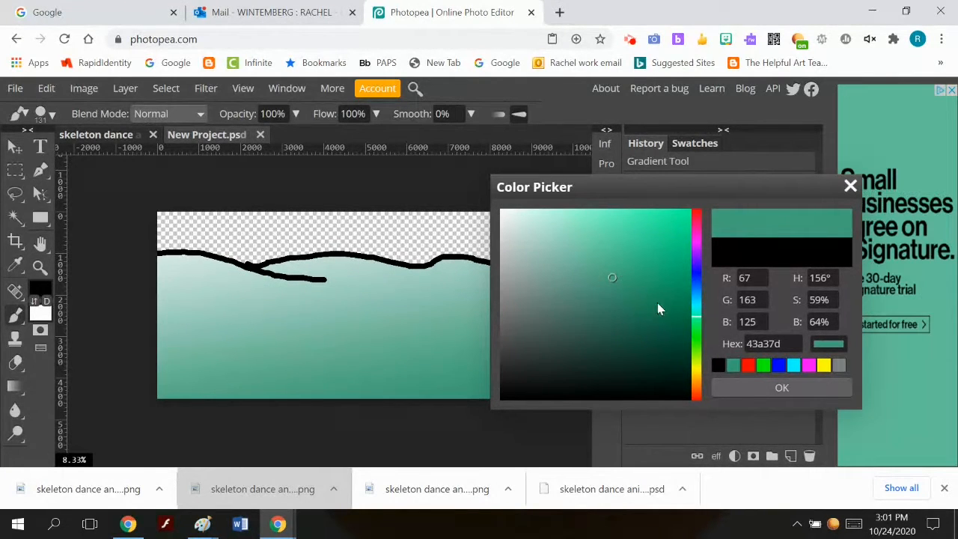
Adjust the hue and brightness of the sampled foreground color to a more vivid green, 28b360
left_click(697, 338)
left_click(697, 346)
left_click(697, 353)
left_click(697, 359)
left_click(696, 338)
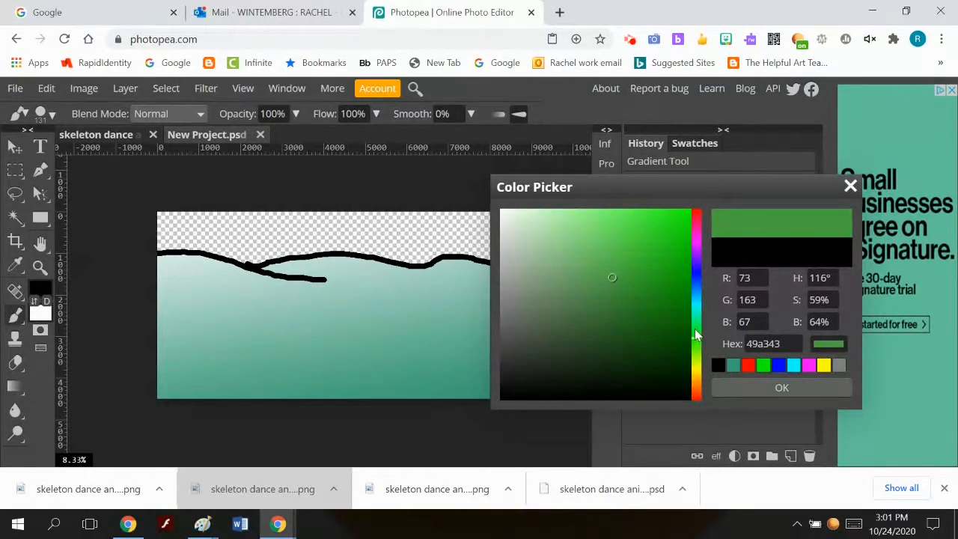
left_click(696, 333)
left_click_drag(695, 323, 696, 342)
left_click_drag(615, 279, 625, 265)
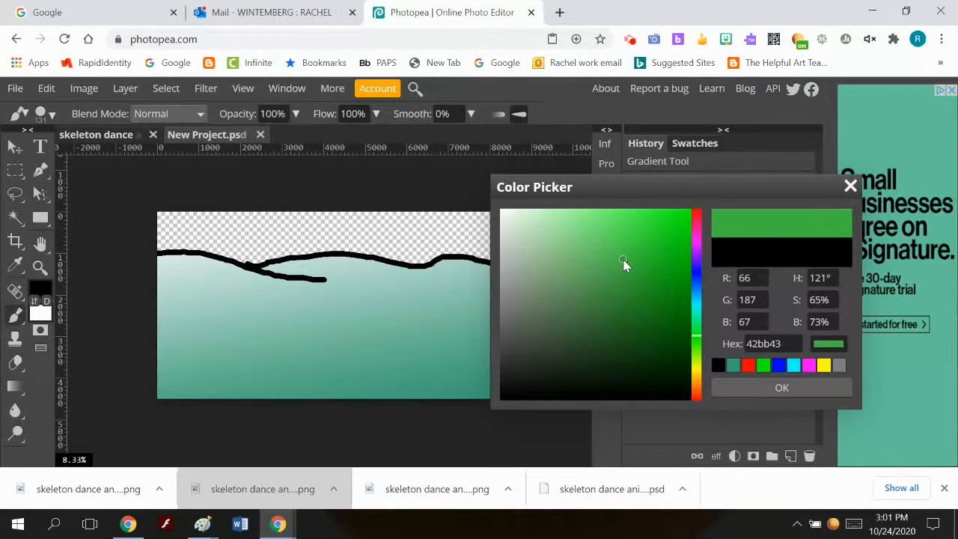
left_click_drag(695, 342, 696, 329)
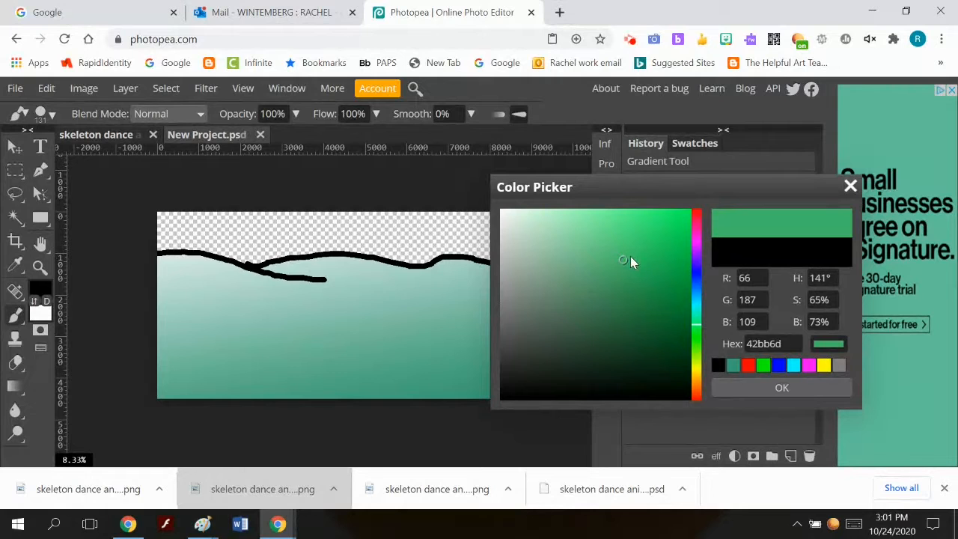
left_click_drag(631, 257, 631, 256)
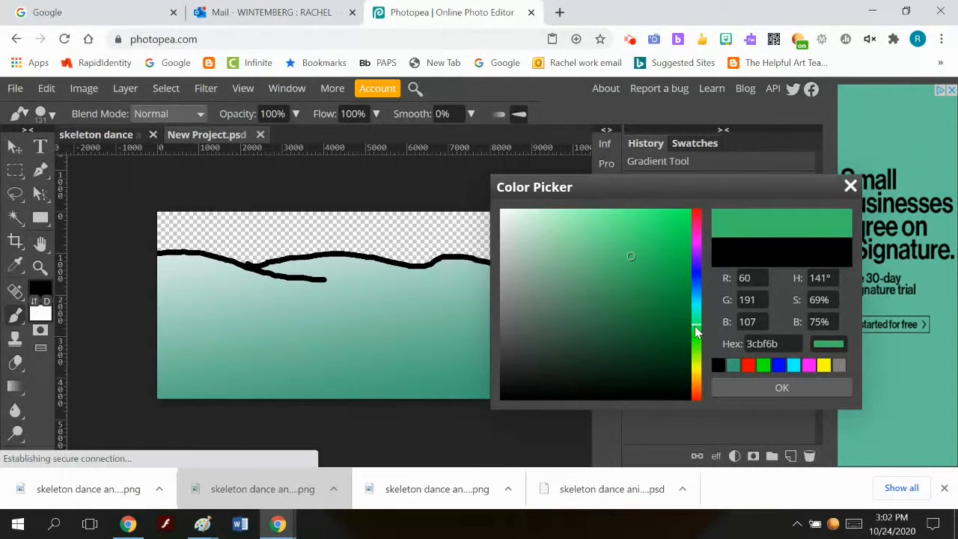
left_click_drag(696, 329, 695, 327)
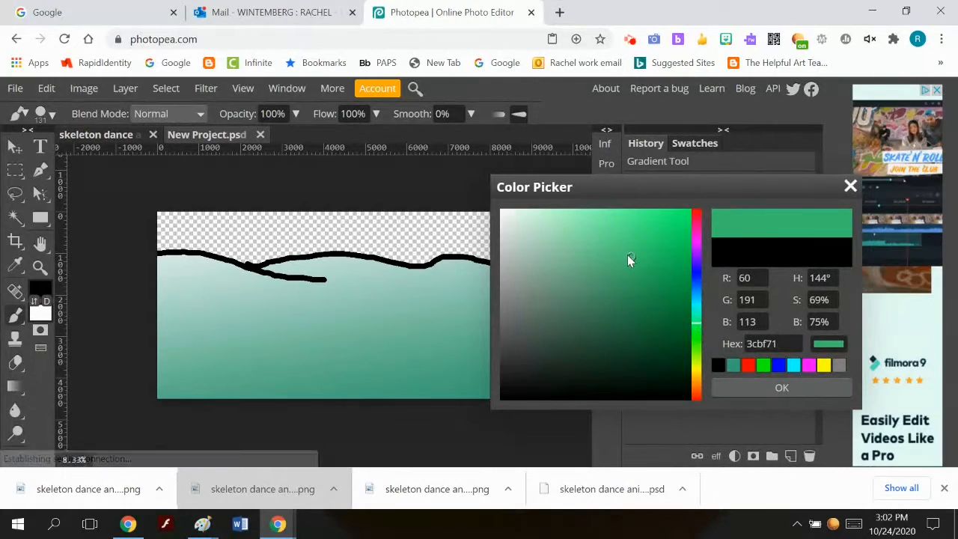
mouse_move(631, 261)
left_mouse_down()
mouse_move(634, 251)
mouse_move(635, 263)
mouse_move(624, 261)
mouse_move(651, 271)
left_mouse_up()
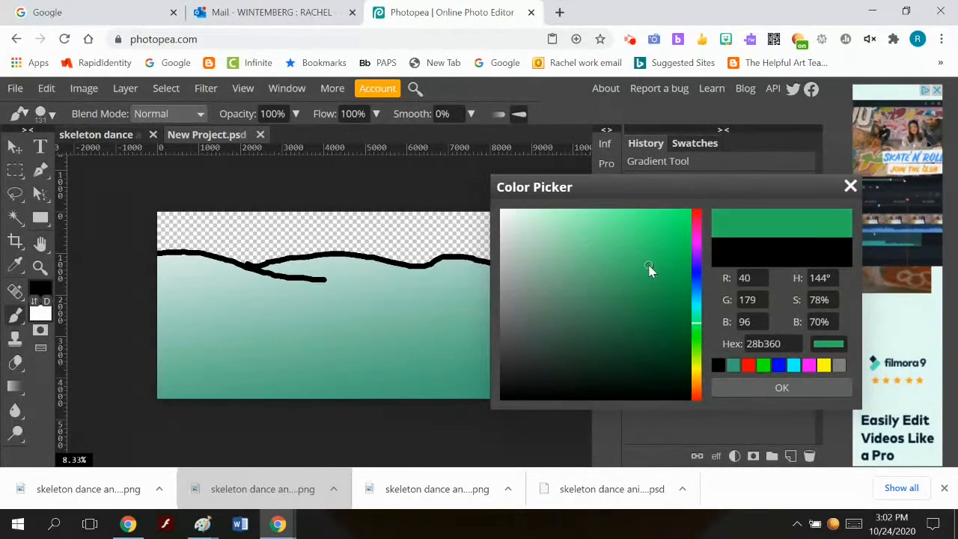
left_click(766, 388)
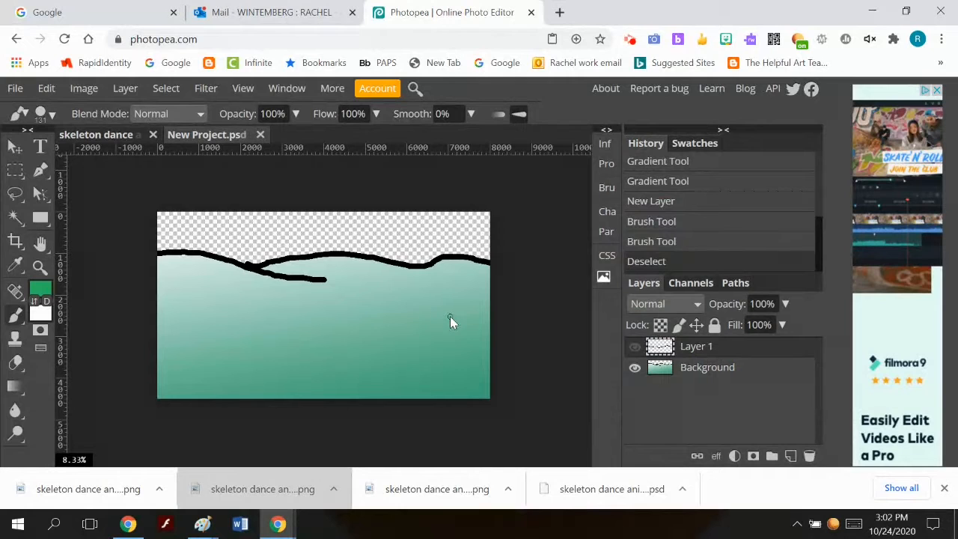
Show Layer 1 instead of the Background and select the transparent area below its hill line with the Magic Wand
left_click(634, 368)
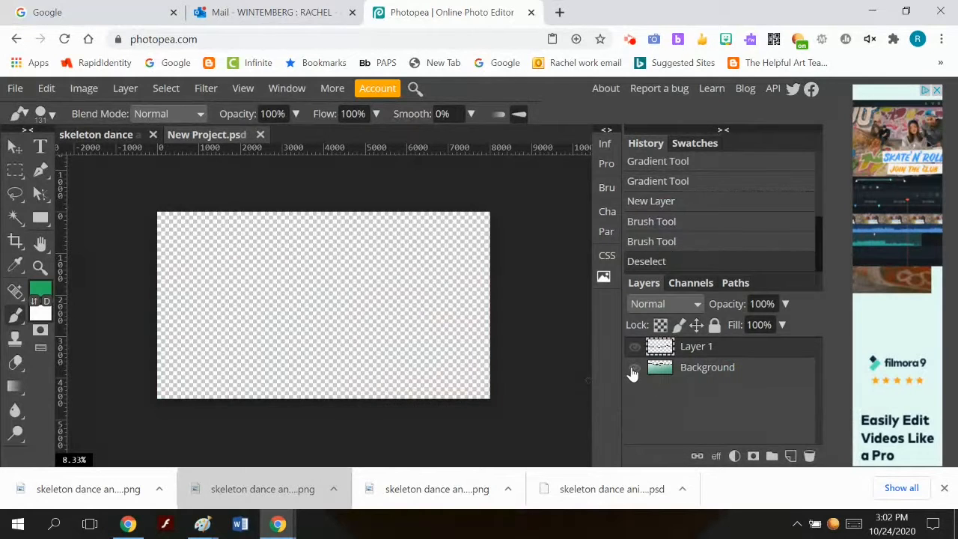
left_click(636, 347)
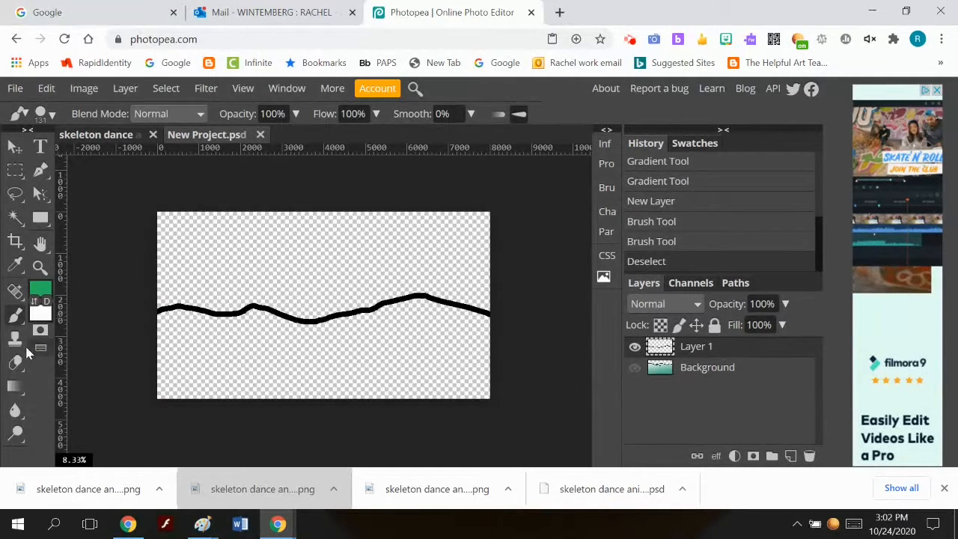
left_click(15, 217)
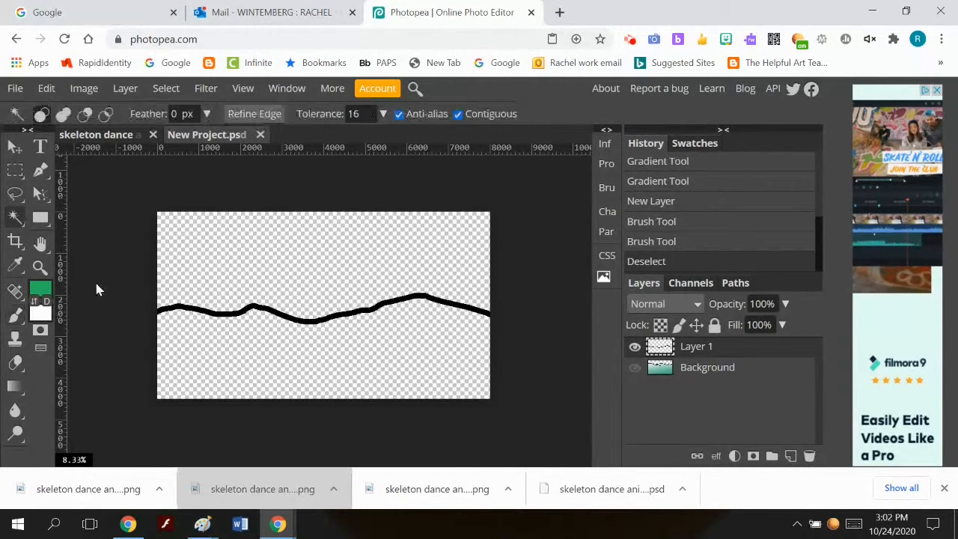
left_click(365, 362)
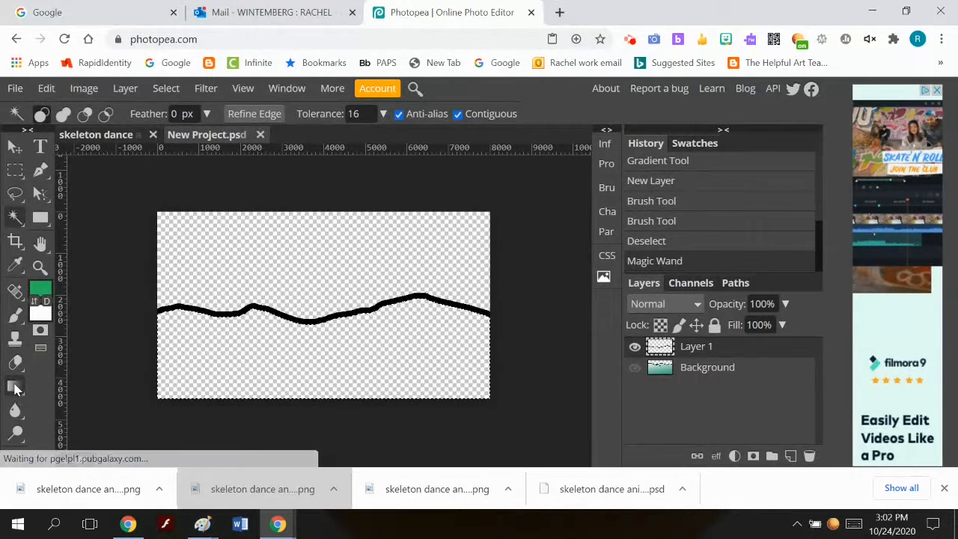
Fill the selected area below Layer 1's hill line with a linear green-to-white gradient running from the hill line down to the canvas edge
left_click(15, 386)
left_click(57, 386)
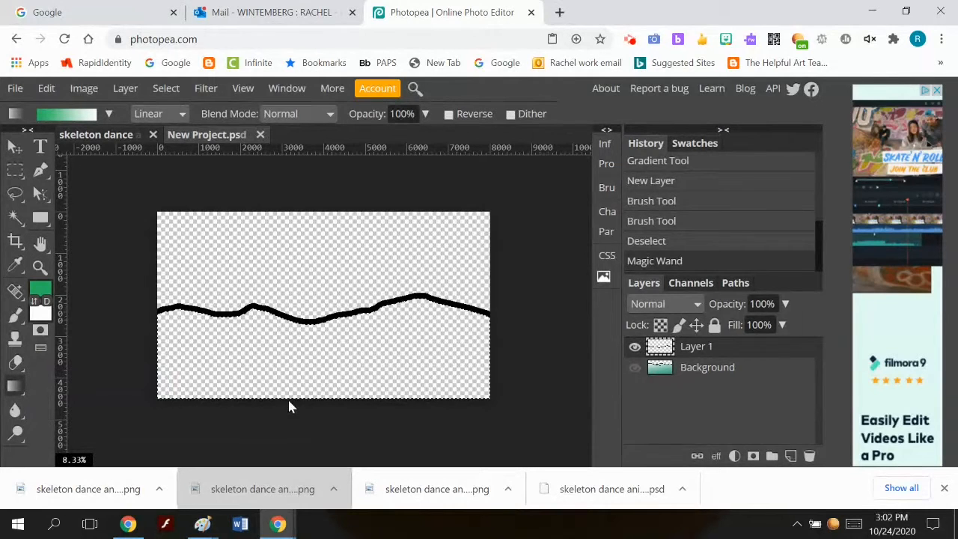
mouse_move(288, 398)
left_mouse_down()
mouse_move(314, 304)
mouse_move(360, 405)
mouse_move(365, 283)
mouse_move(343, 343)
left_mouse_up()
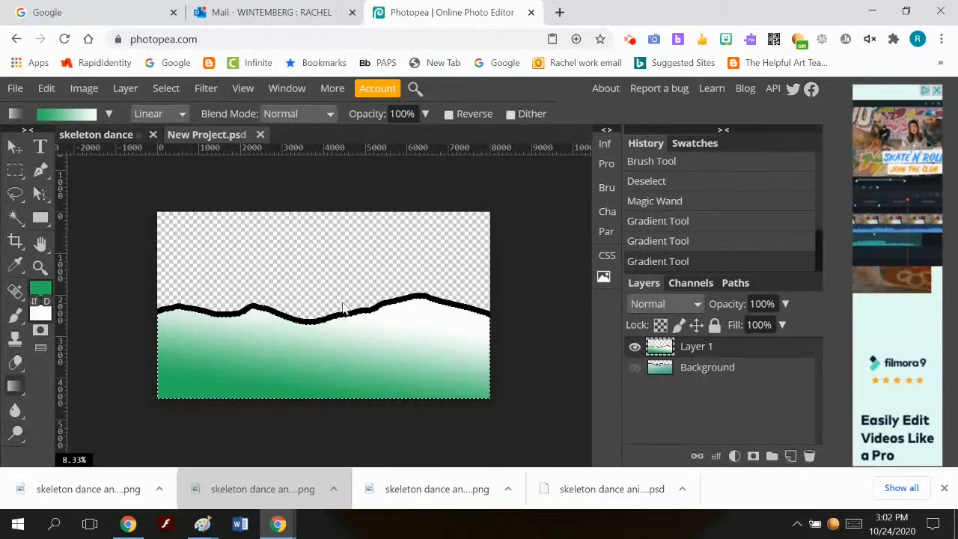
left_click_drag(342, 307, 353, 399)
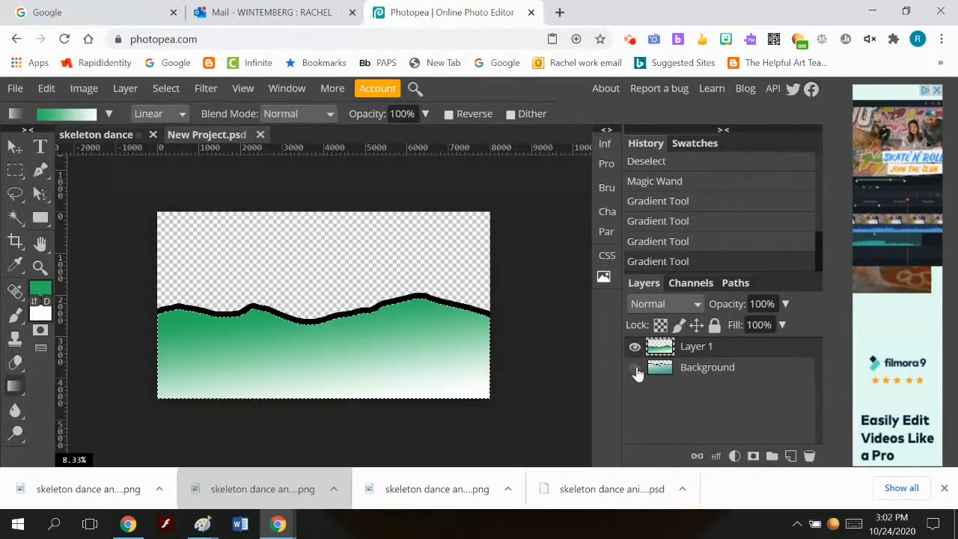
Deselect the filled hill area and show the Background layer together with Layer 1
left_click(166, 89)
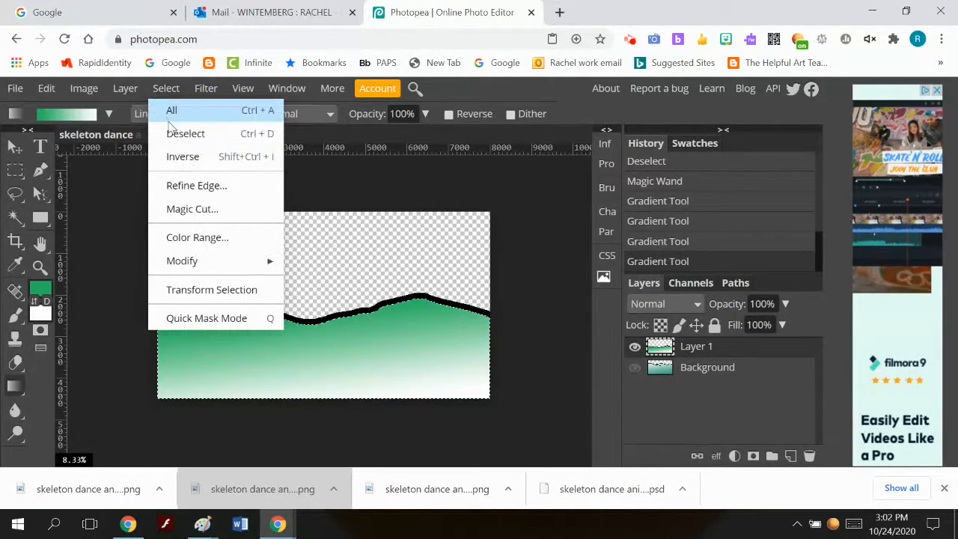
left_click(177, 134)
left_click(635, 368)
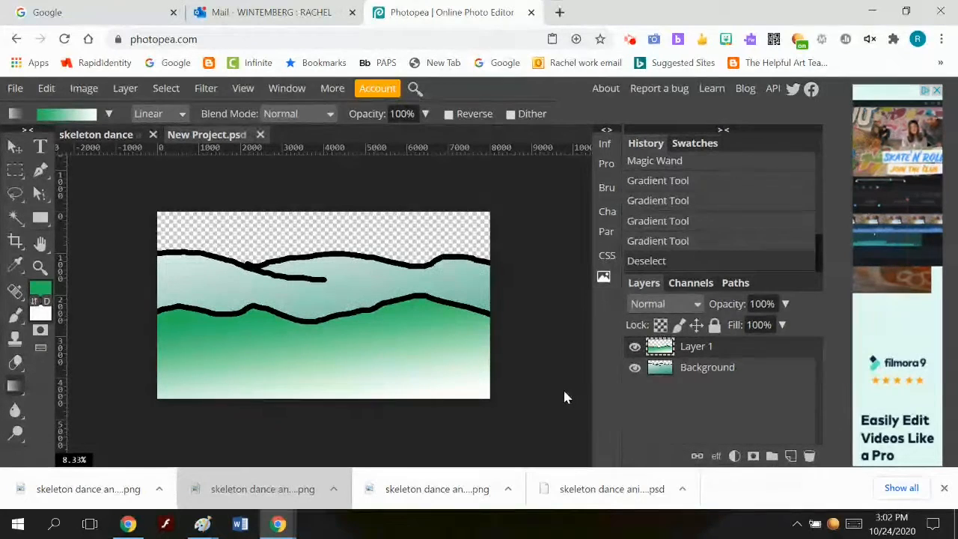
Try a Hue/Saturation adjustment on the Background layer with saturation -6 and lightness 14, and reset its values
left_click(702, 374)
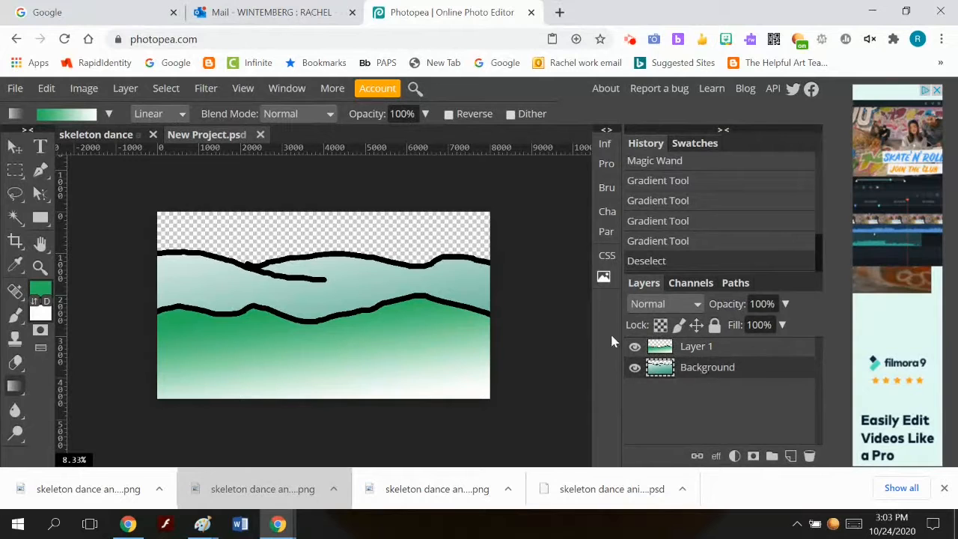
left_click(85, 89)
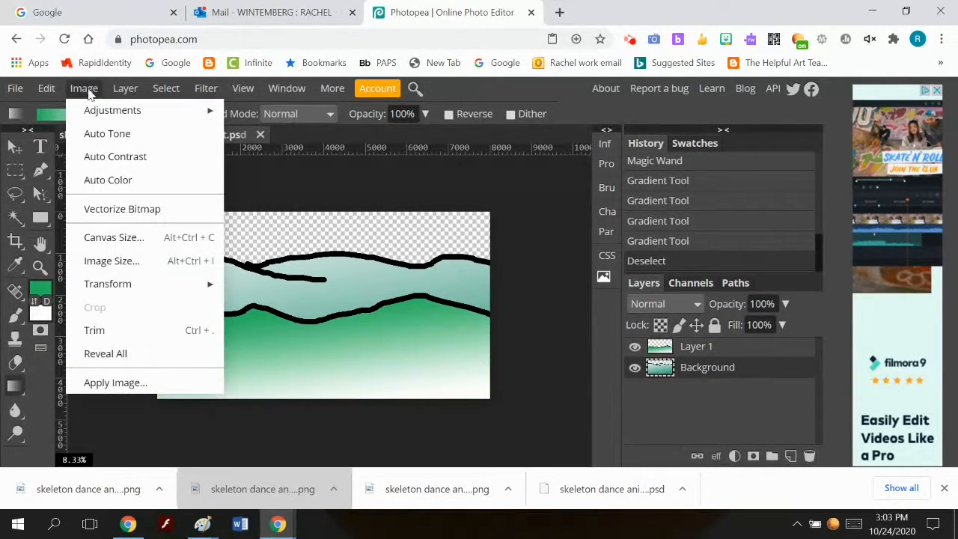
mouse_move(131, 112)
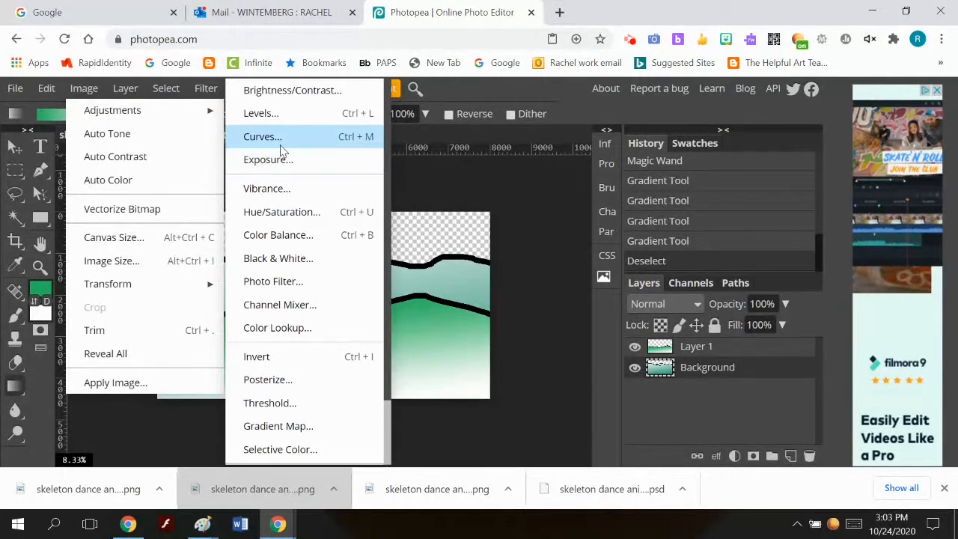
left_click(292, 213)
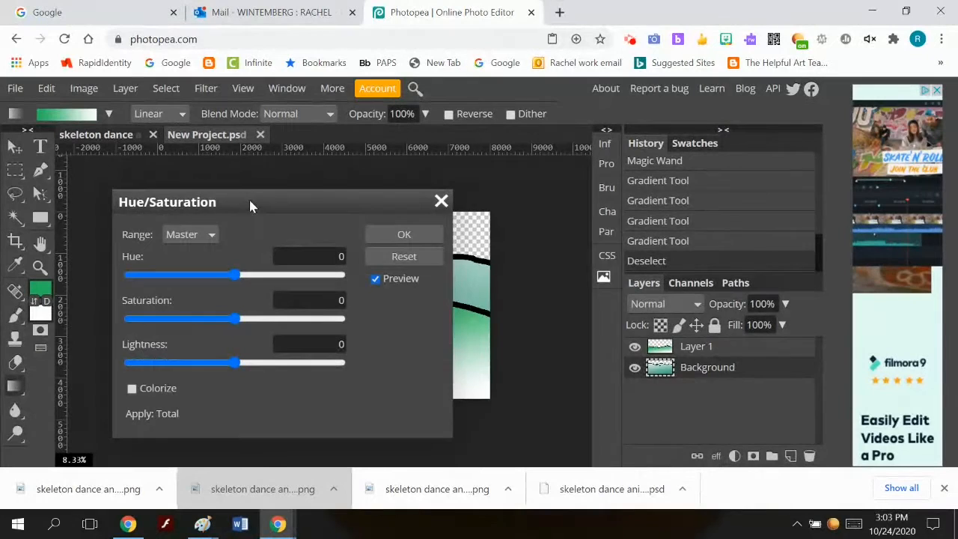
left_click_drag(249, 198, 732, 122)
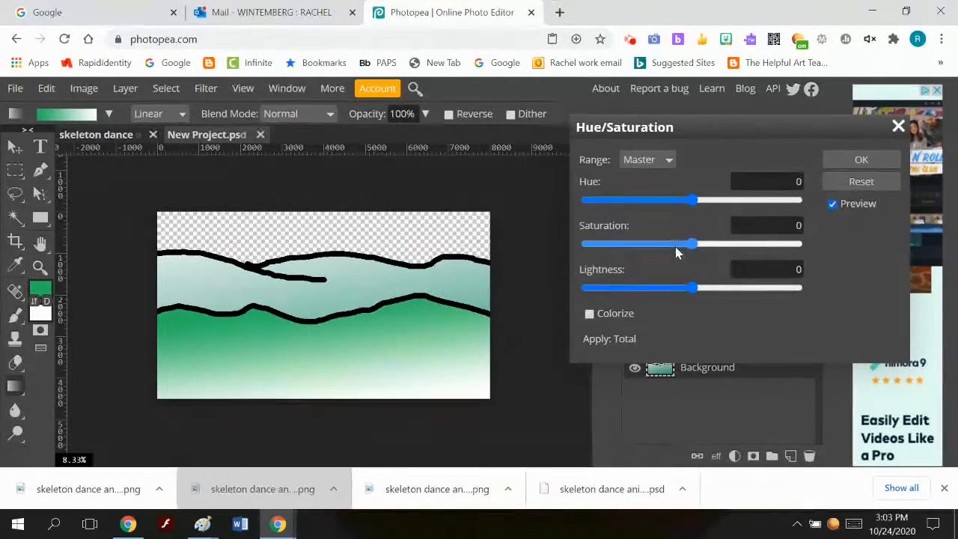
left_click_drag(676, 252, 639, 252)
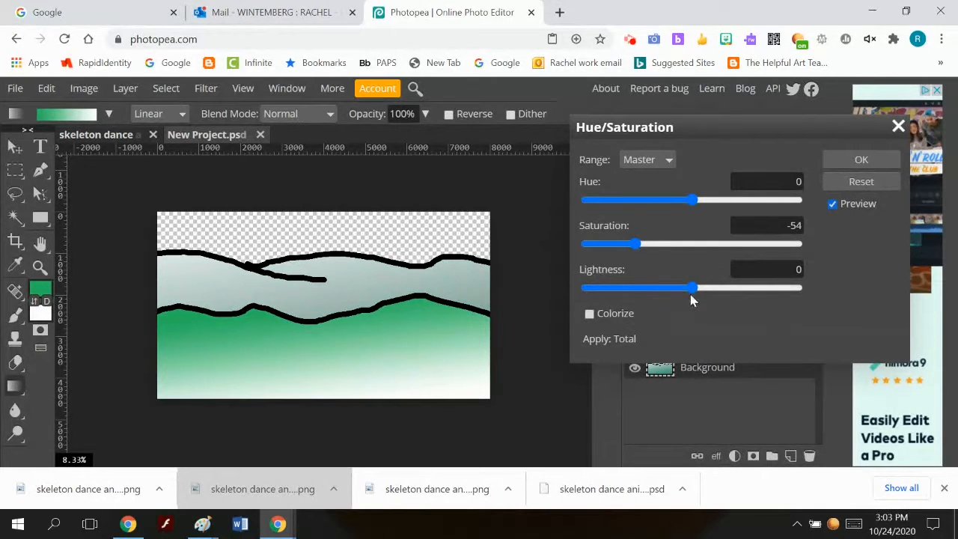
mouse_move(693, 288)
left_mouse_down()
mouse_move(664, 292)
mouse_move(709, 288)
left_mouse_up()
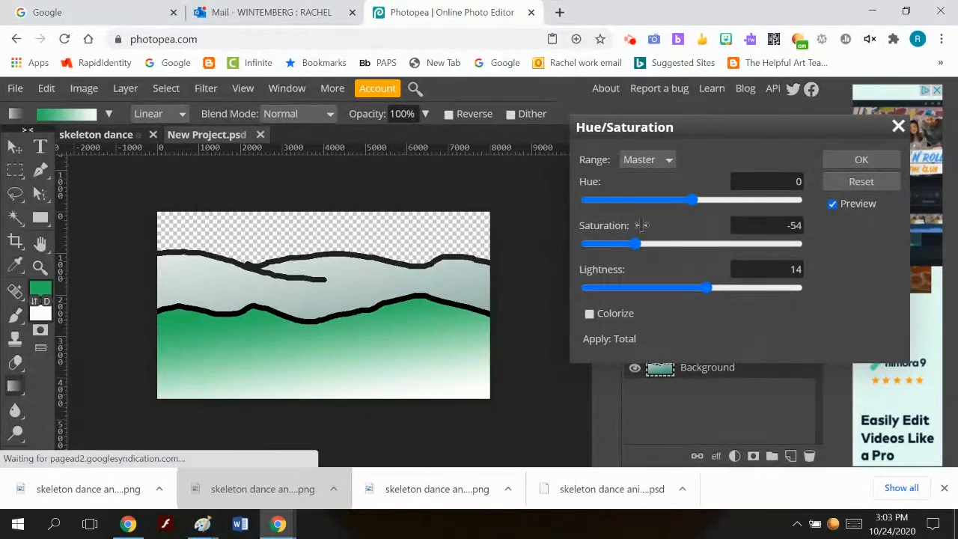
left_click(642, 245)
left_click_drag(671, 251, 677, 245)
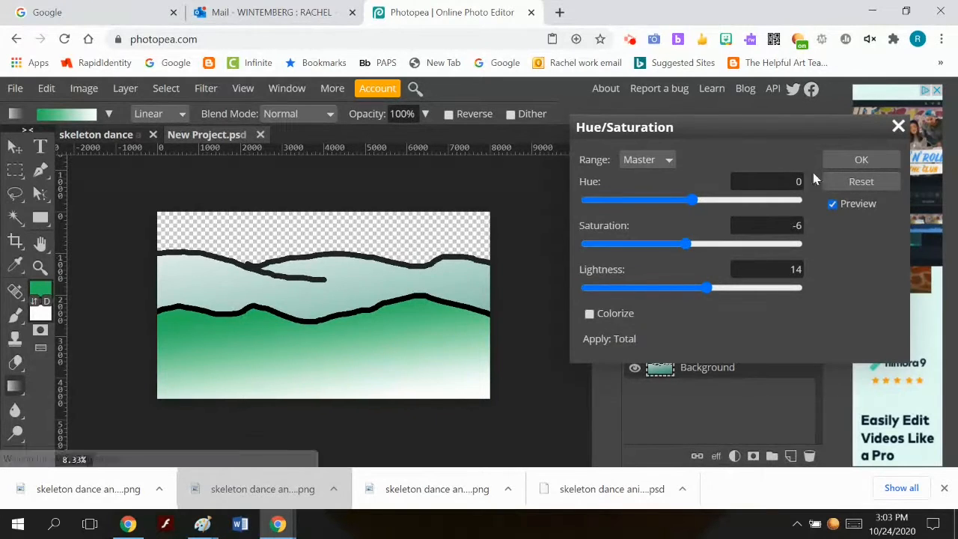
left_click(851, 187)
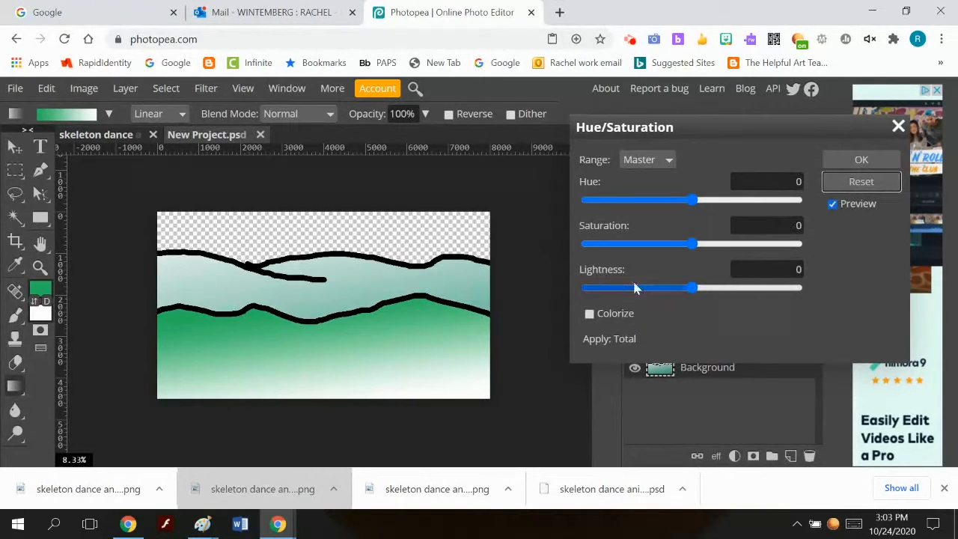
Try lightness 12, saturation -15 and hue -7 on the Background layer, and discard the Hue/Saturation adjustment
left_click_drag(691, 287, 741, 294)
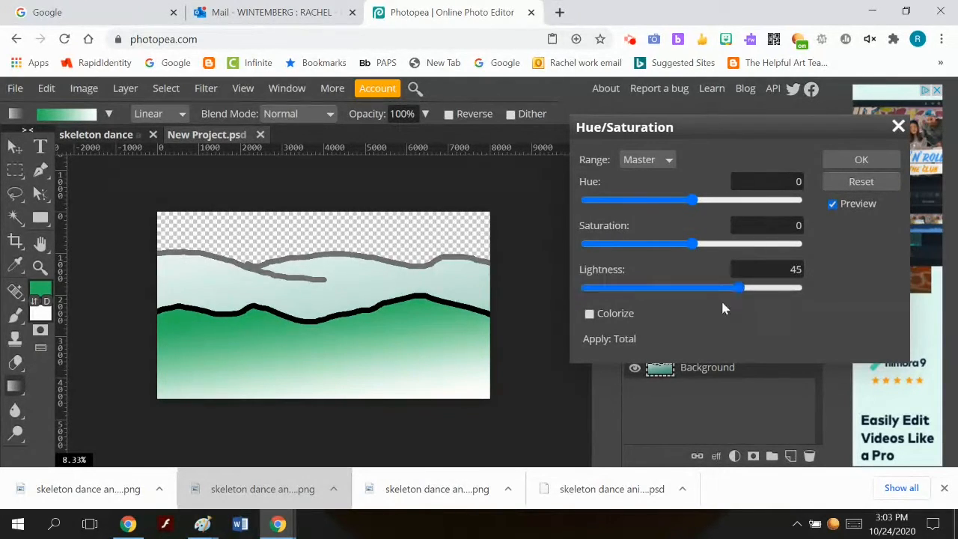
left_click(829, 185)
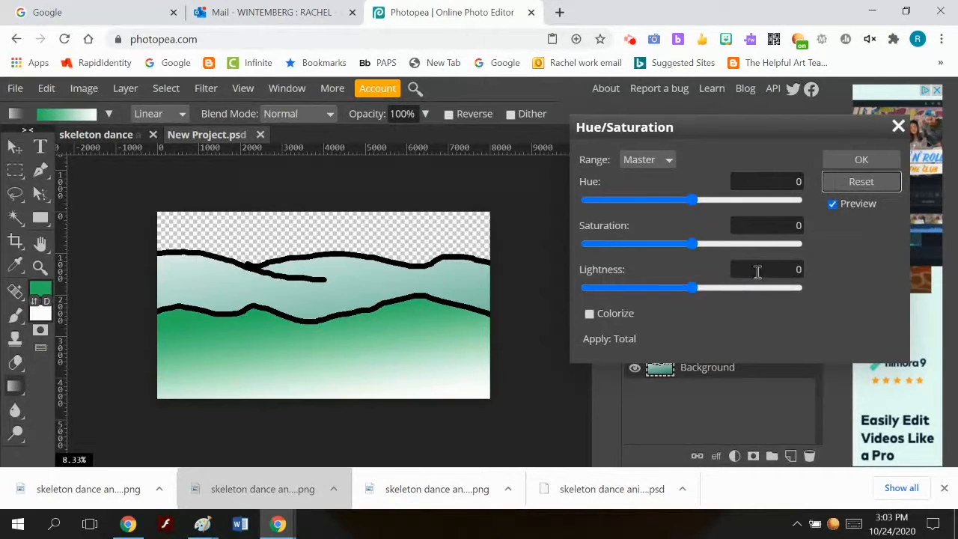
left_click_drag(694, 289, 706, 289)
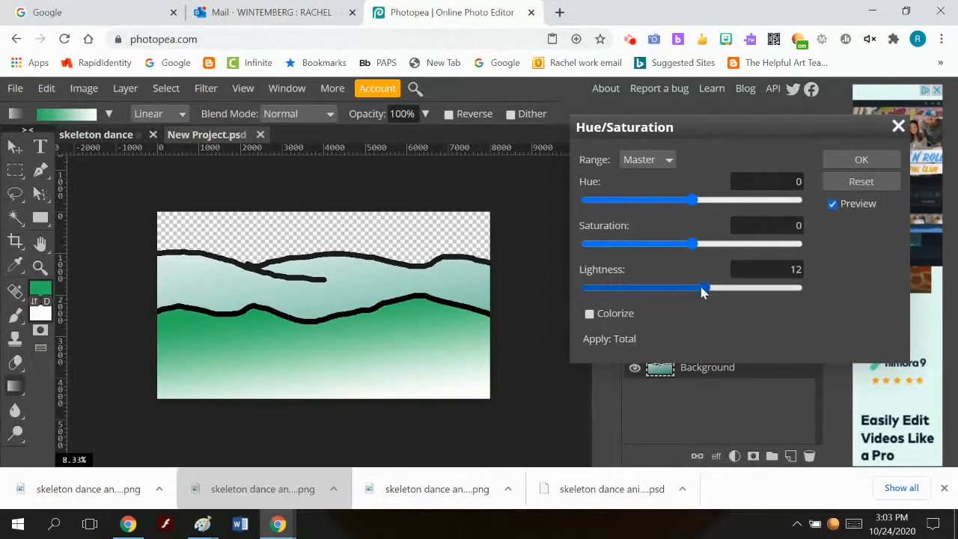
left_click_drag(696, 250, 678, 255)
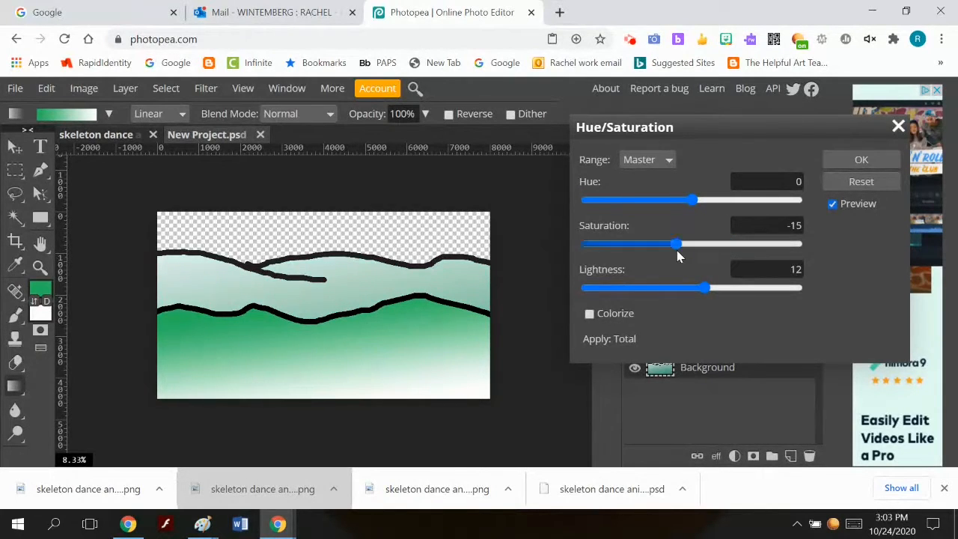
left_click_drag(690, 201, 634, 214)
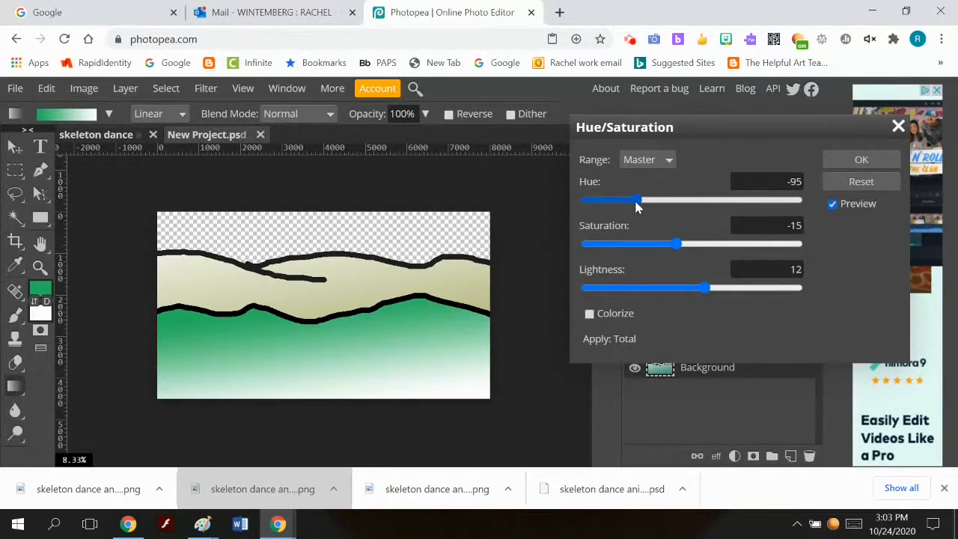
left_click_drag(636, 200, 689, 204)
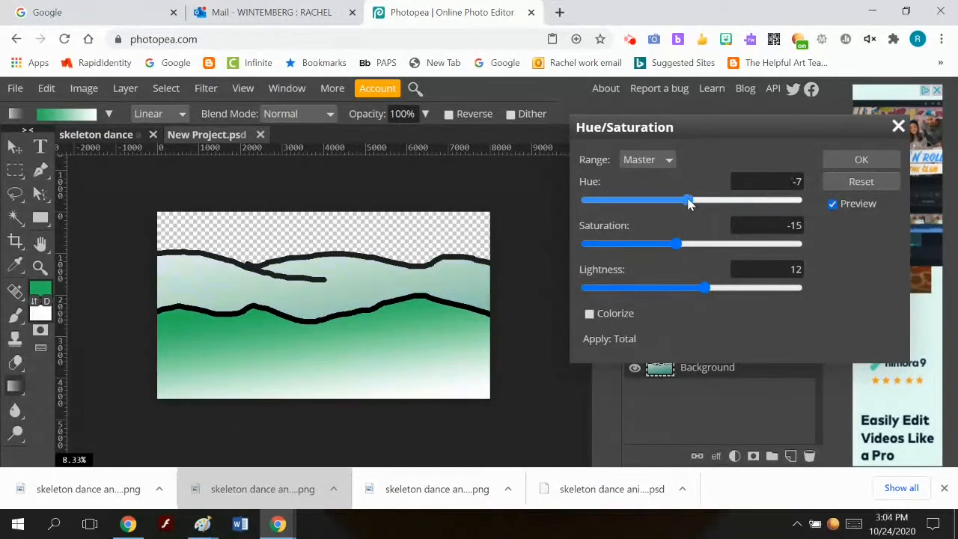
left_click(849, 182)
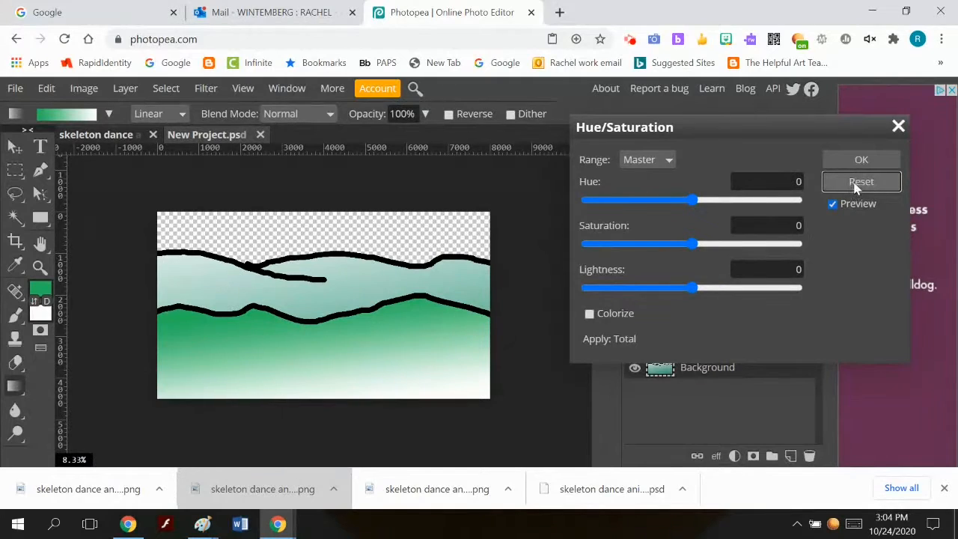
left_click(898, 128)
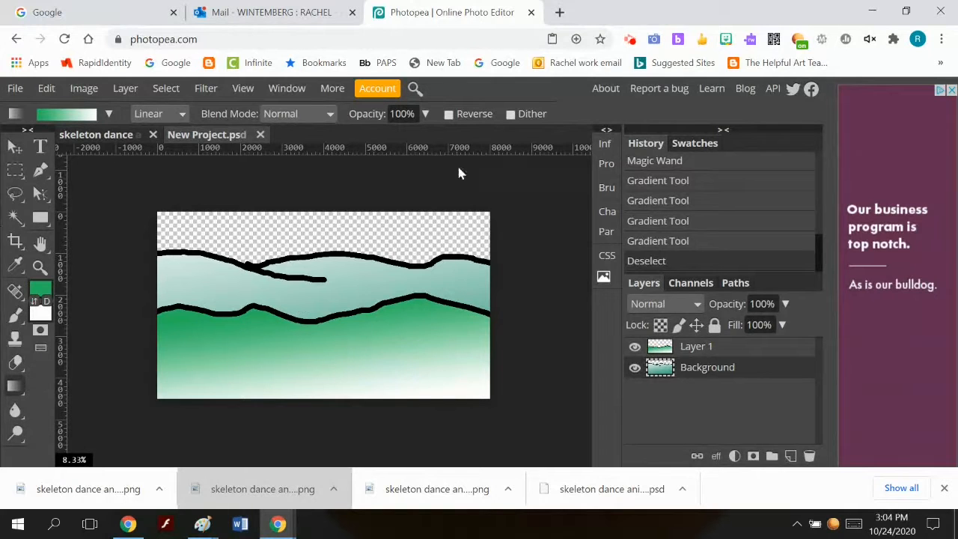
Rename Layer 1, which holds the green hill, as "middle ground"
left_click(682, 349)
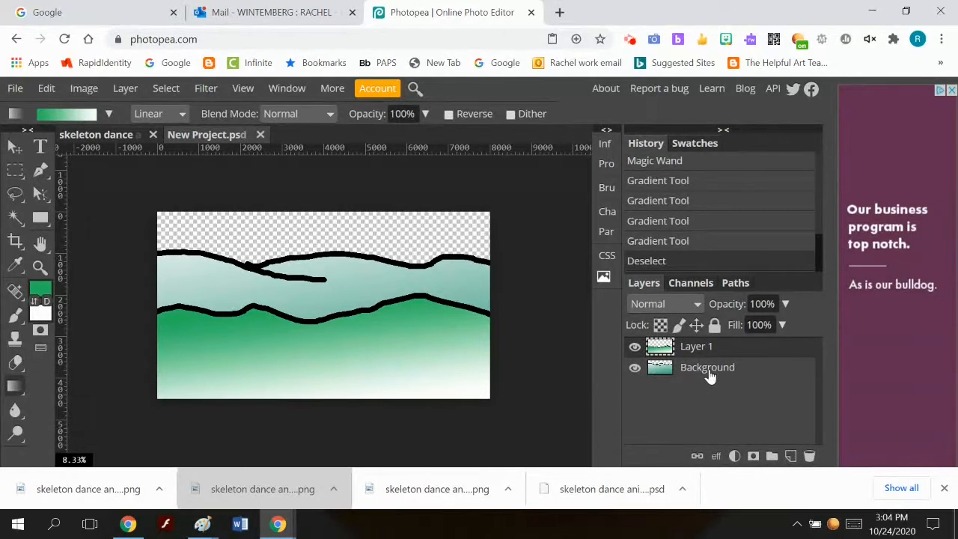
double_click(703, 347)
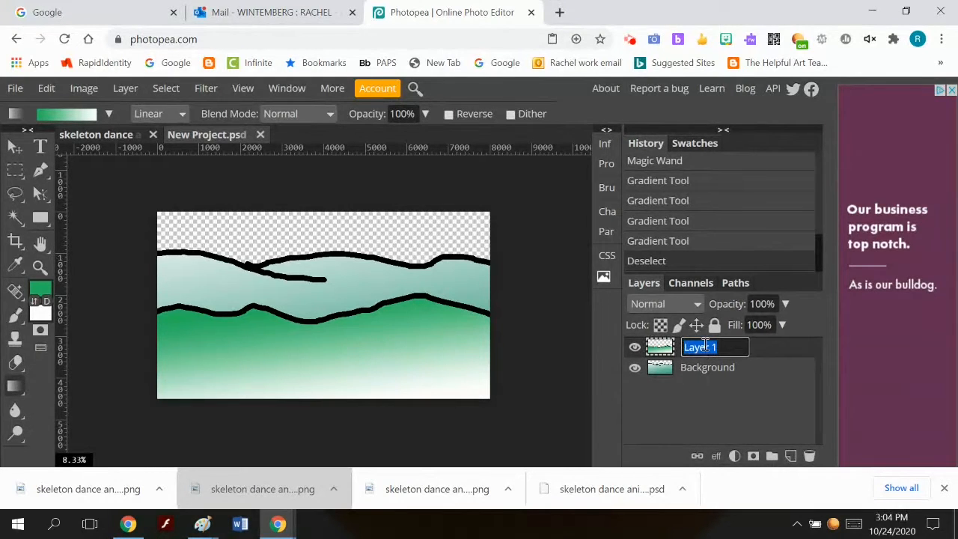
type("middle ground")
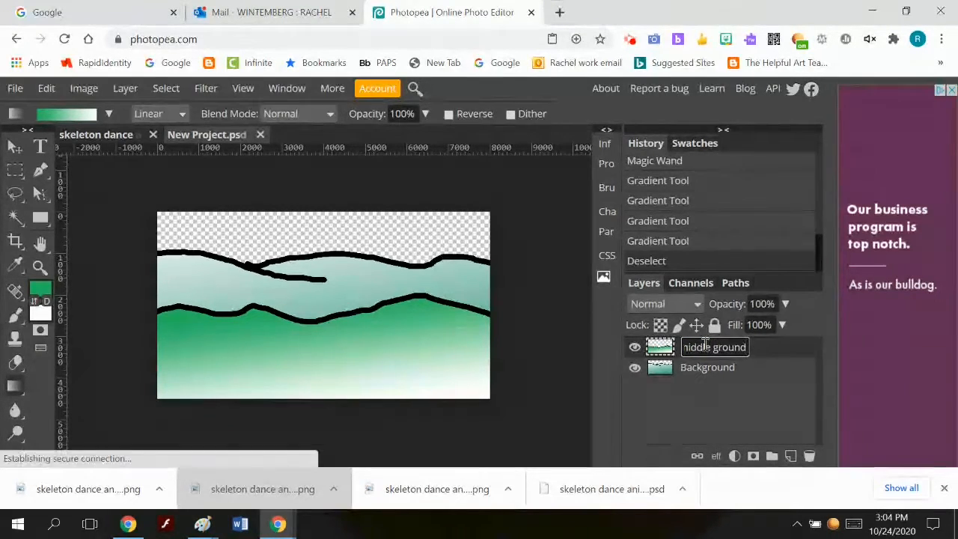
key("Return")
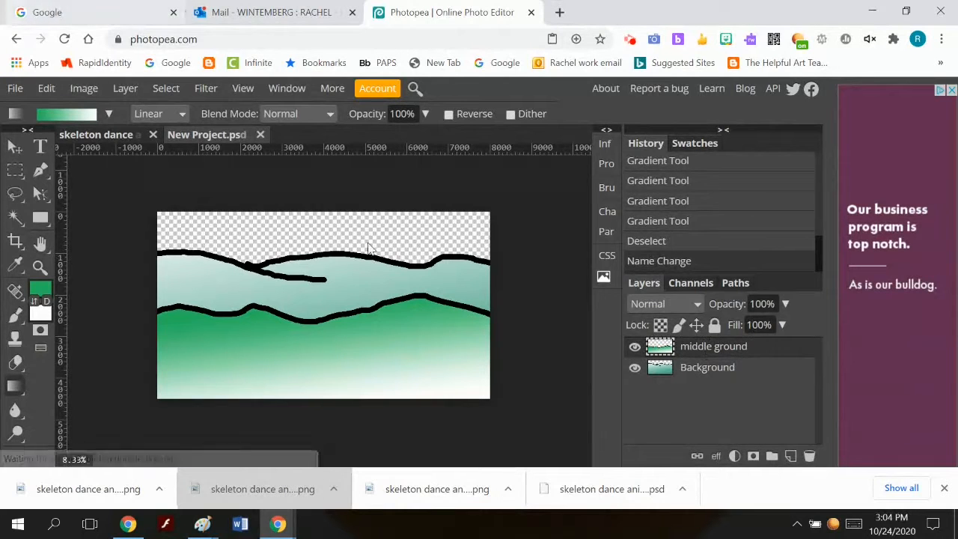
Add a new layer above the middle ground and name it "foreground"
left_click(136, 90)
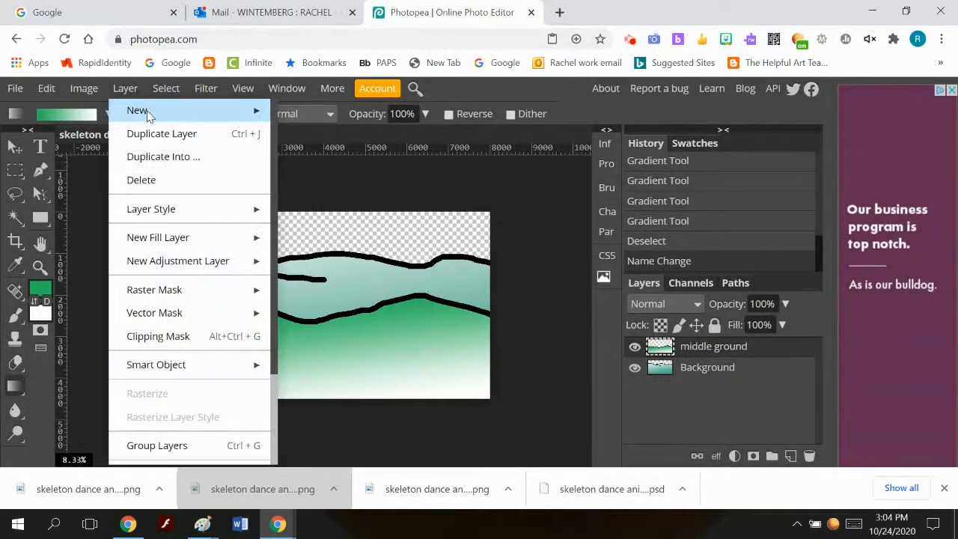
mouse_move(180, 110)
left_click(318, 111)
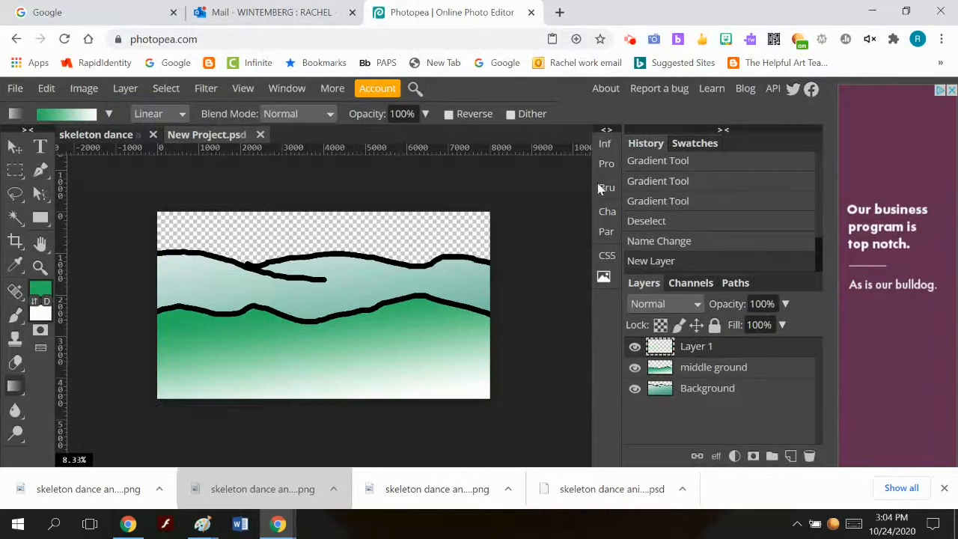
double_click(714, 346)
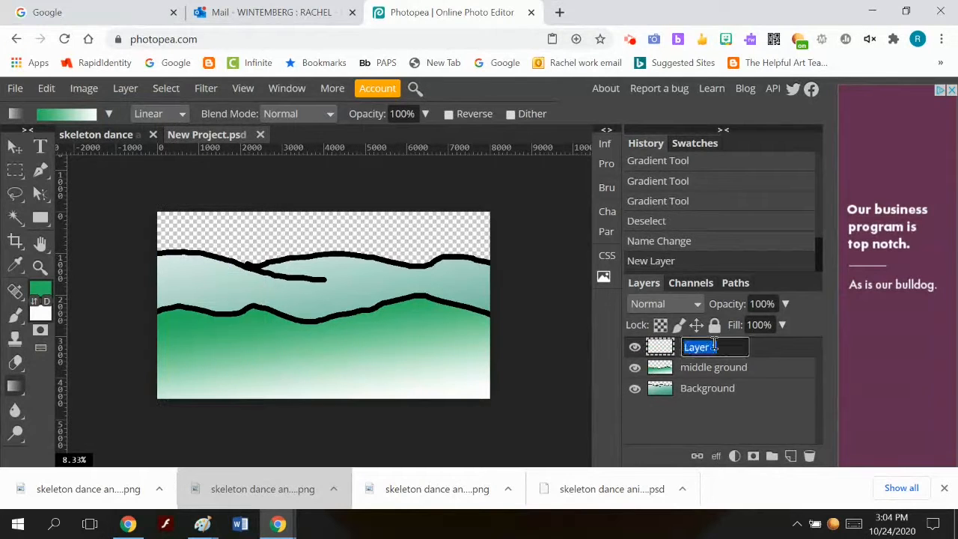
type("foreground")
key("Return")
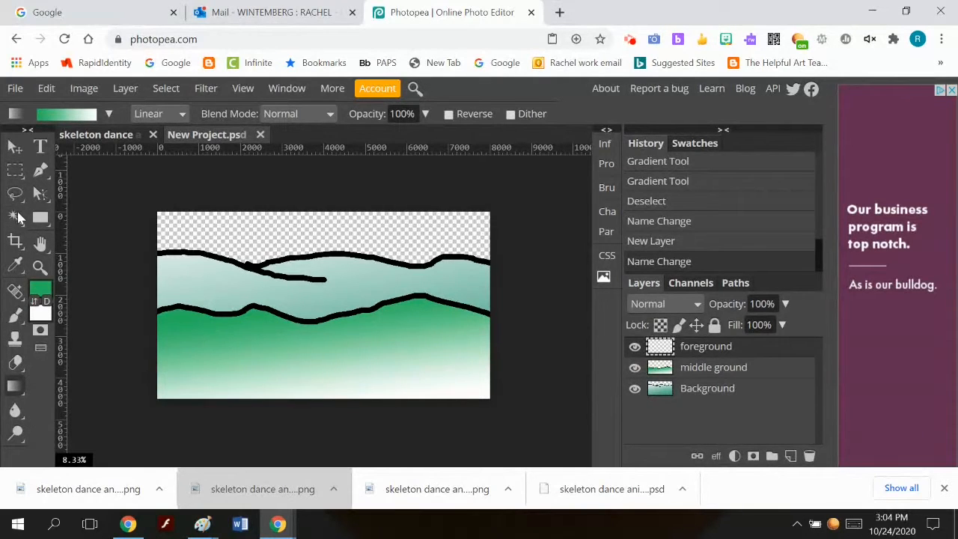
Paint a wavy black hill line with the Brush across the full canvas width on the foreground layer, below the middle ground's line
left_click(15, 315)
left_click(41, 290)
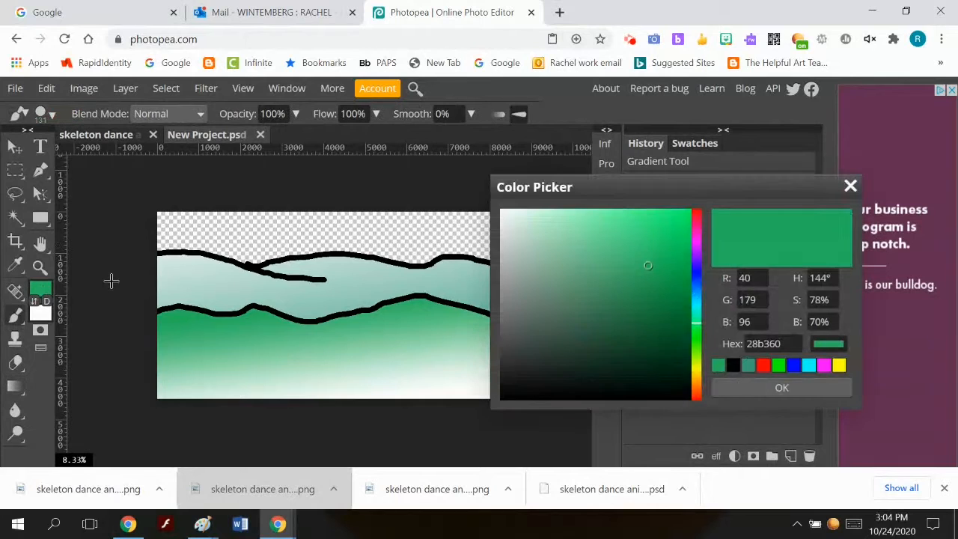
left_click(733, 365)
left_click(748, 390)
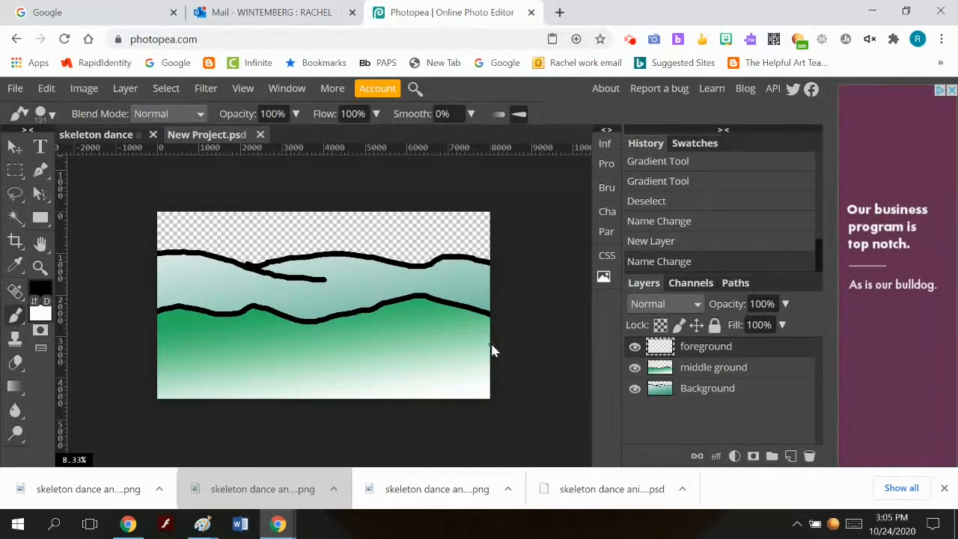
mouse_move(491, 346)
left_mouse_down()
mouse_move(395, 361)
mouse_move(320, 353)
mouse_move(212, 370)
mouse_move(150, 352)
left_mouse_up()
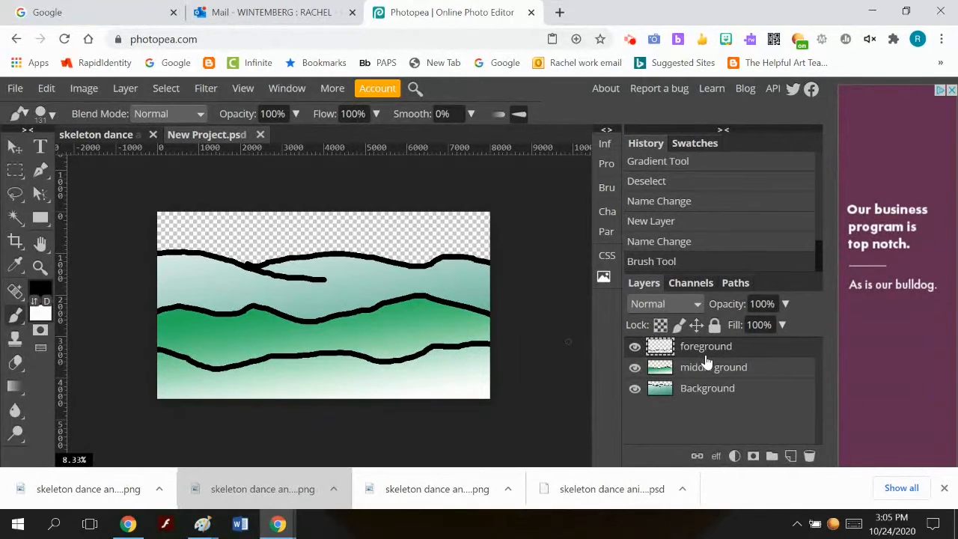
Hide the middle ground and Background layers so only the foreground layer is shown
left_click(634, 368)
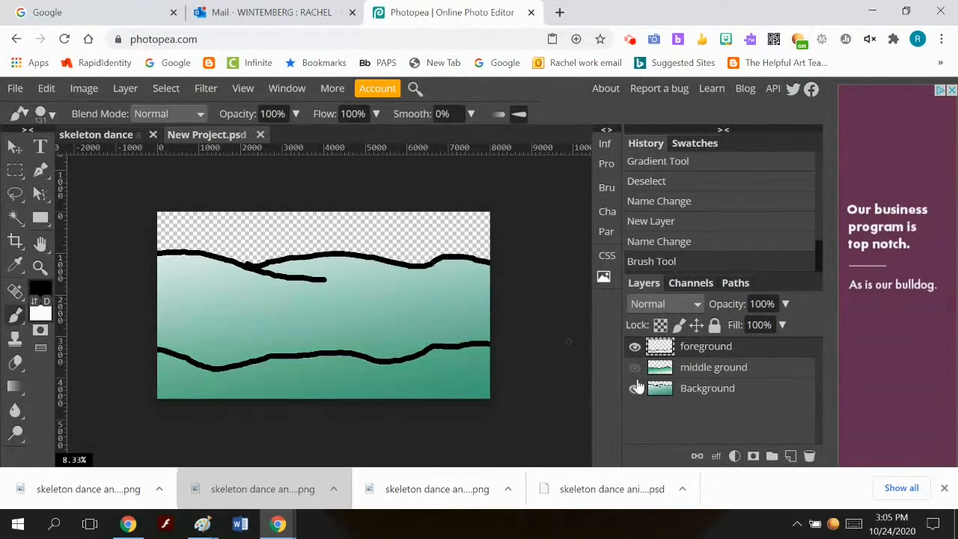
left_click(635, 388)
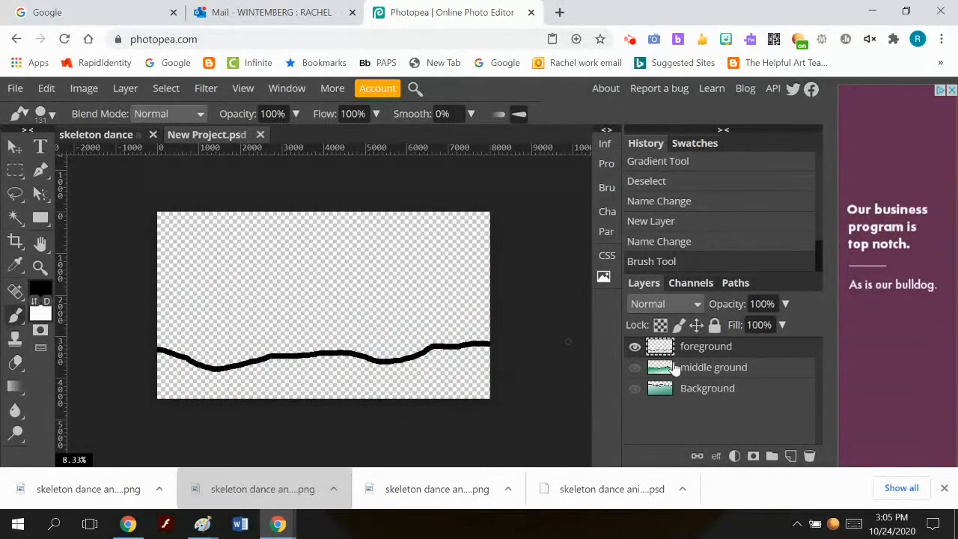
Show the middle ground layer and sample its green as the starting point for the foreground colour
left_click(679, 369)
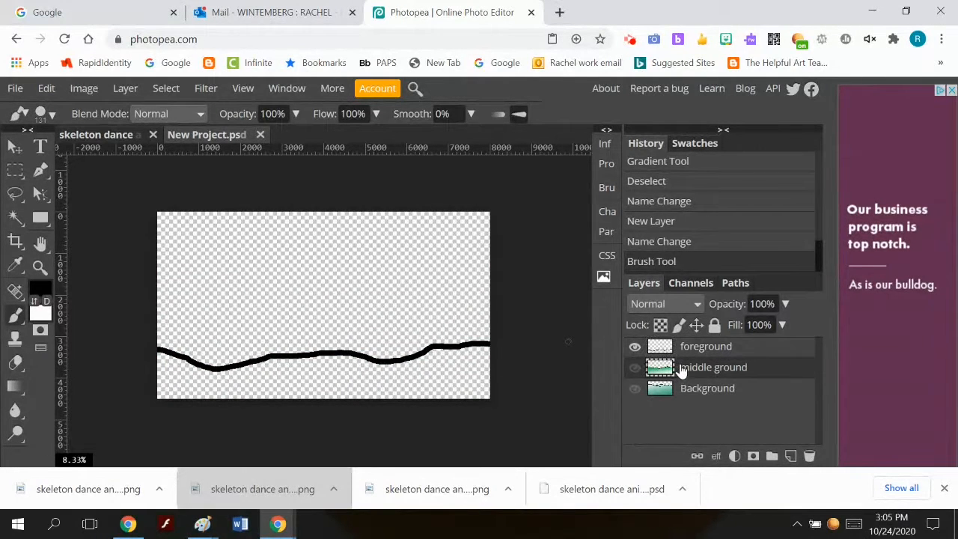
left_click(635, 367)
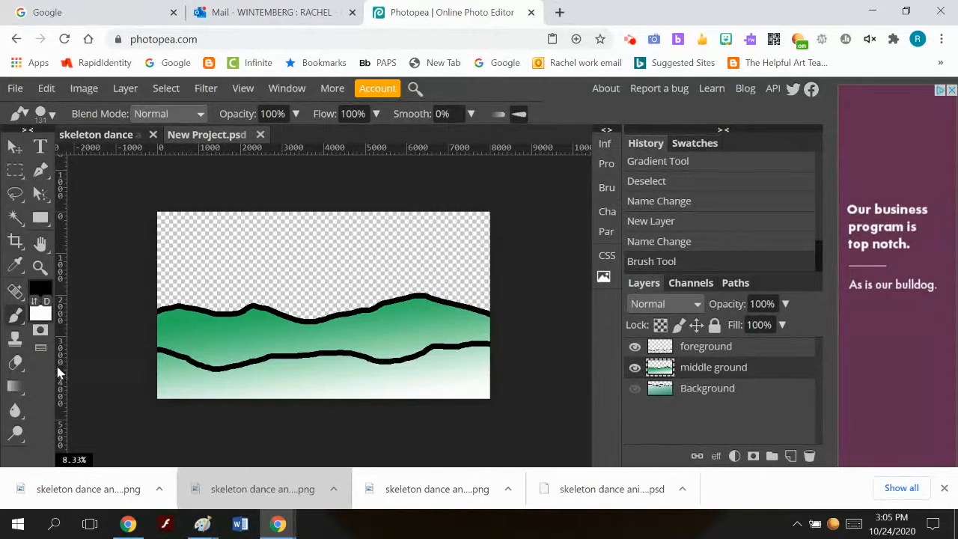
left_click(39, 288)
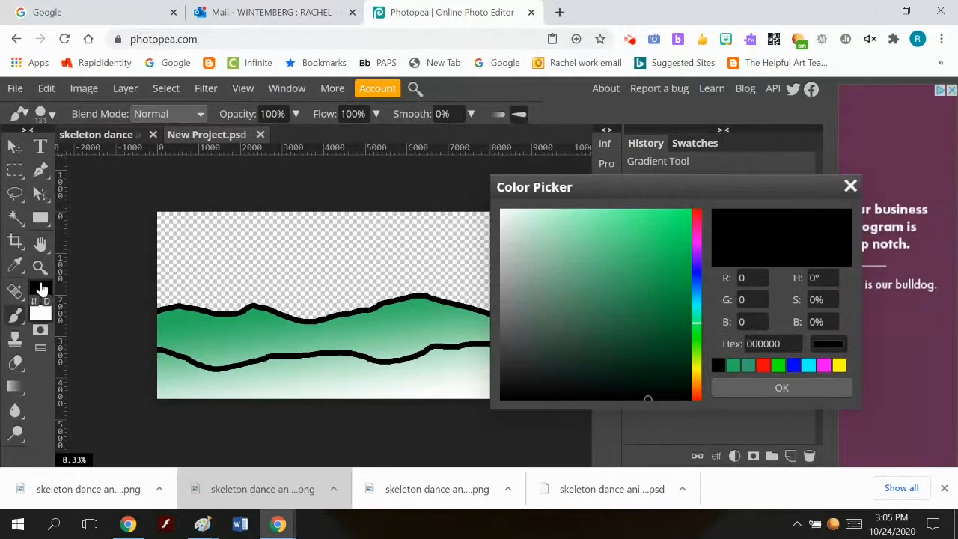
left_click(374, 318)
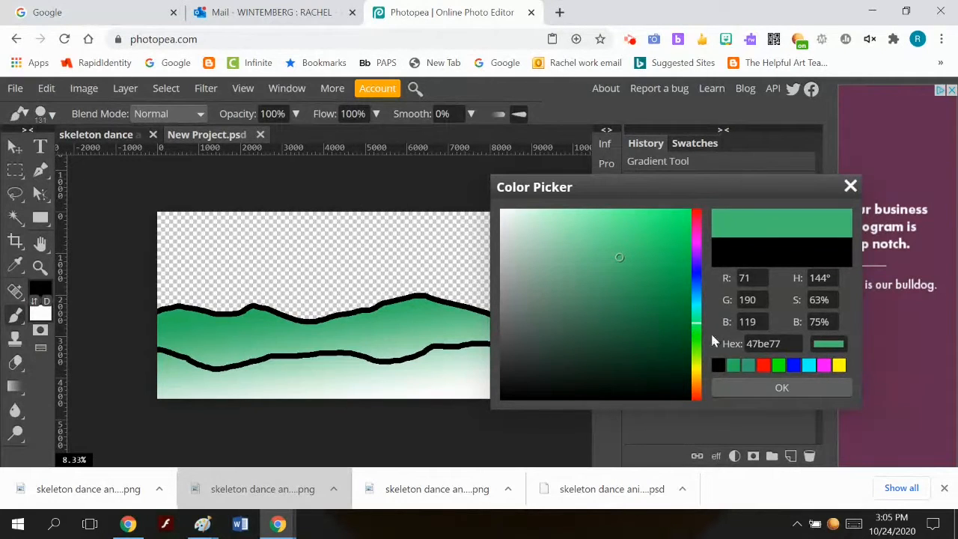
left_click(616, 234)
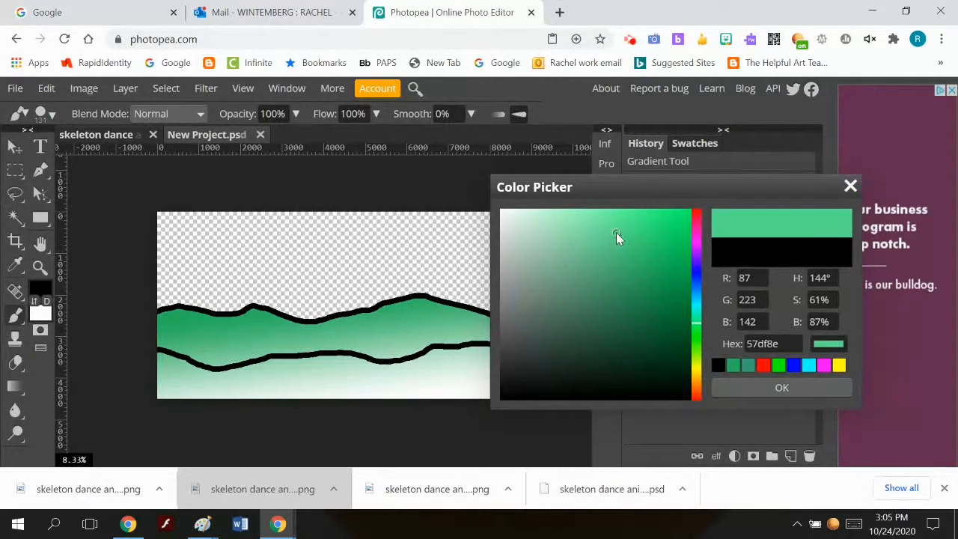
mouse_move(617, 234)
left_mouse_down()
mouse_move(659, 235)
mouse_move(656, 221)
left_mouse_up()
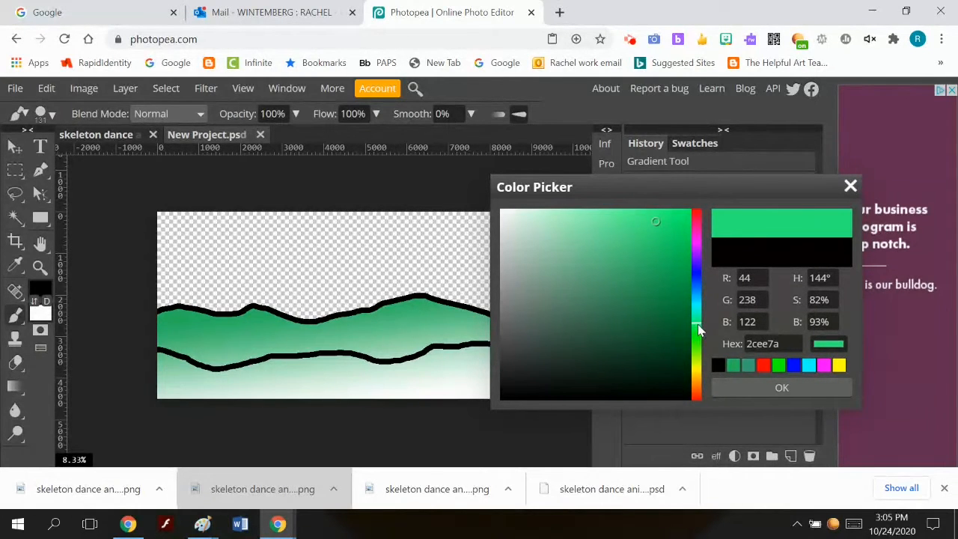
mouse_move(698, 330)
left_mouse_down()
mouse_move(699, 293)
mouse_move(698, 330)
left_mouse_up()
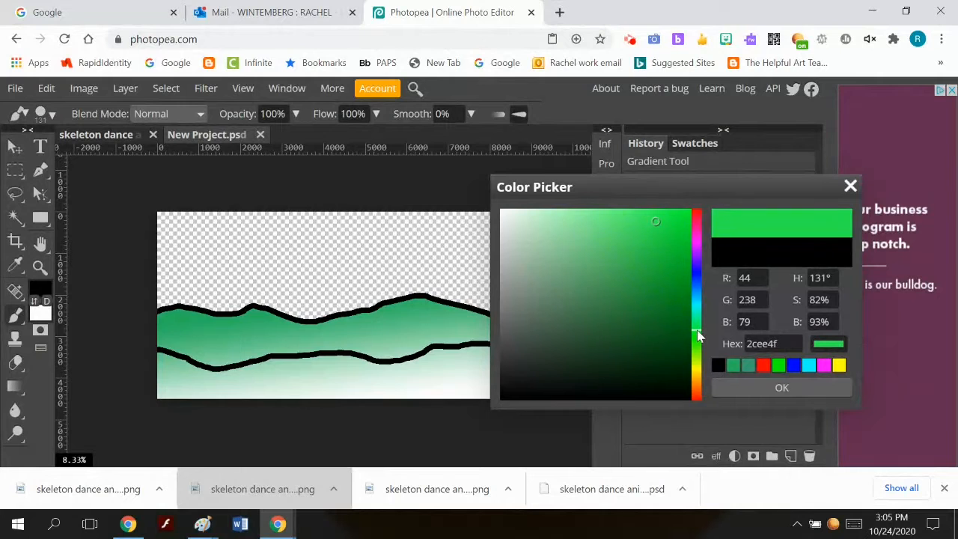
left_click_drag(657, 225, 658, 250)
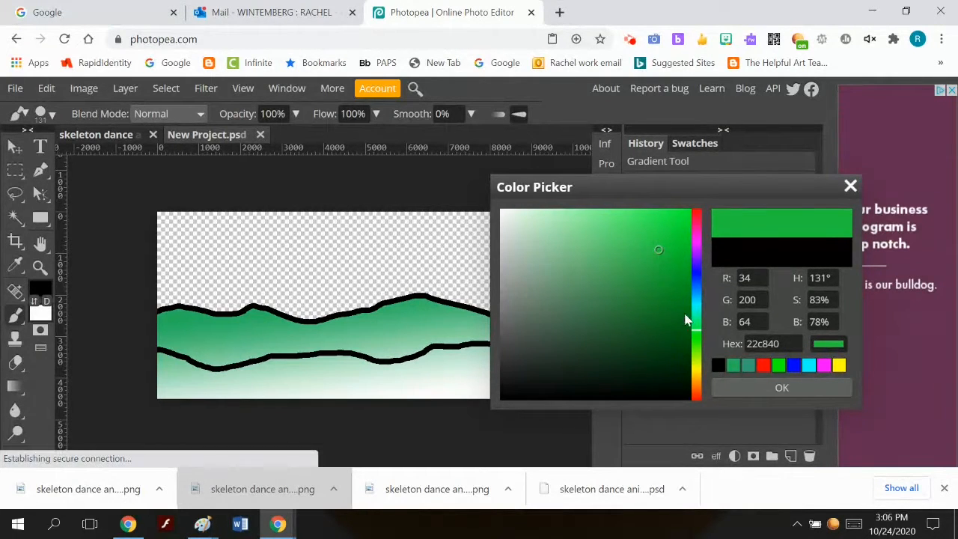
left_click_drag(698, 336, 696, 287)
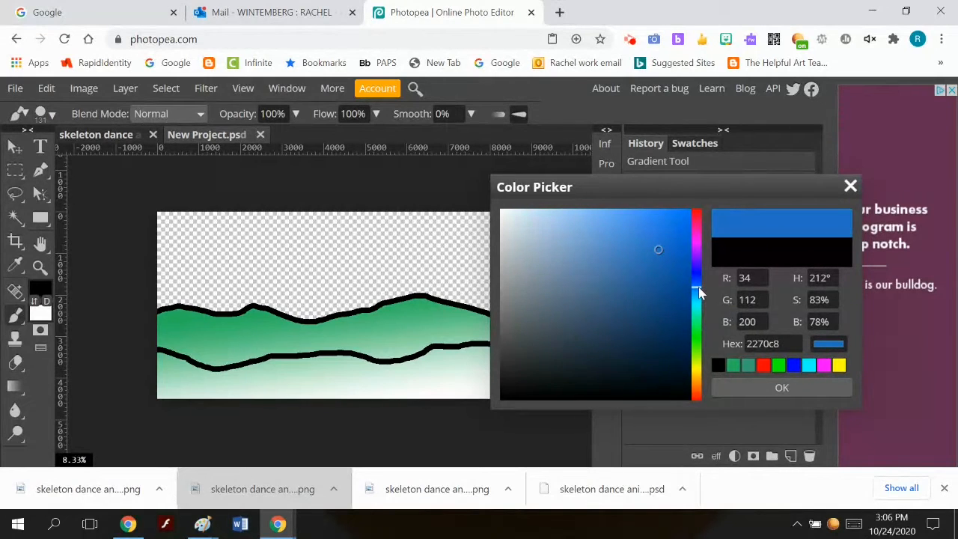
Set the foreground colour to the green 21a253, starting from the teal swatch 3a9f76
left_click(748, 367)
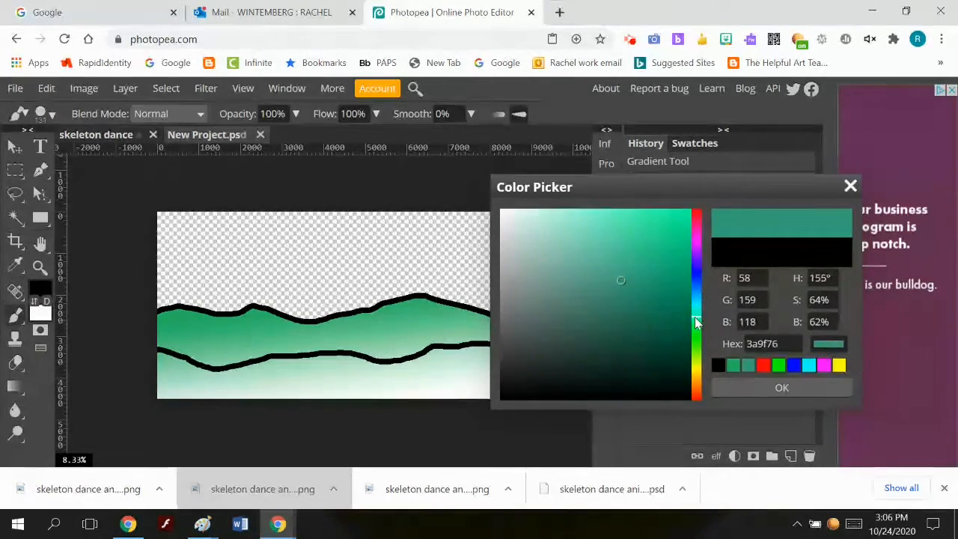
left_click_drag(695, 306, 700, 330)
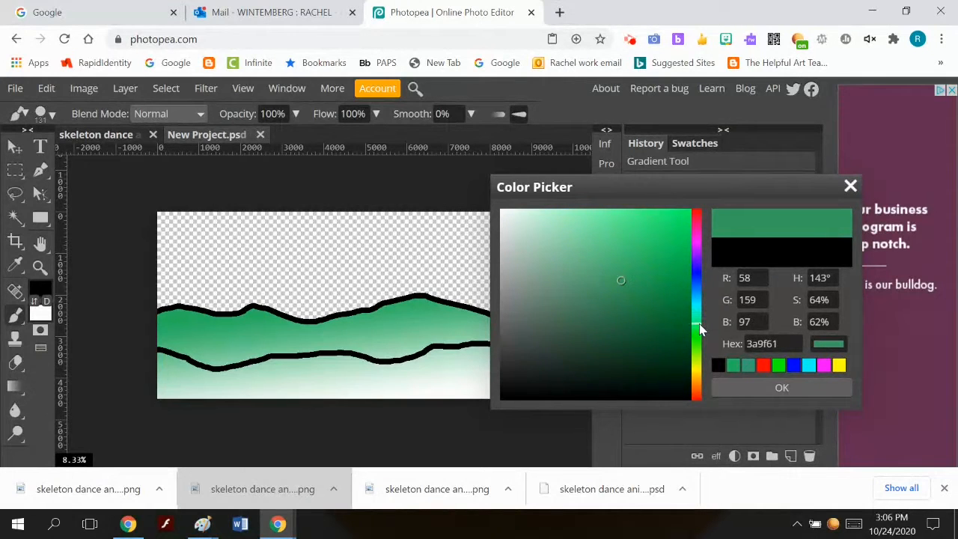
left_click_drag(618, 282, 647, 285)
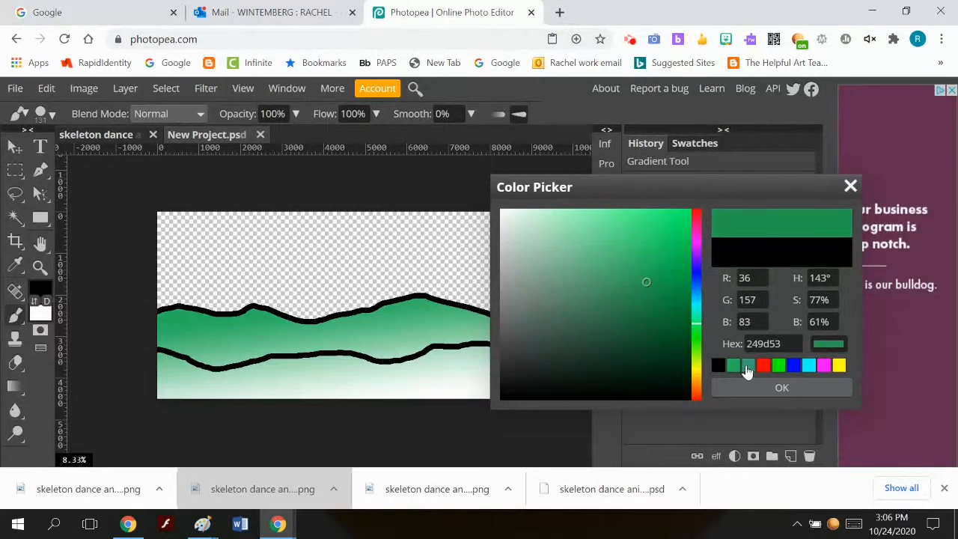
left_click_drag(648, 283, 652, 283)
left_click(756, 397)
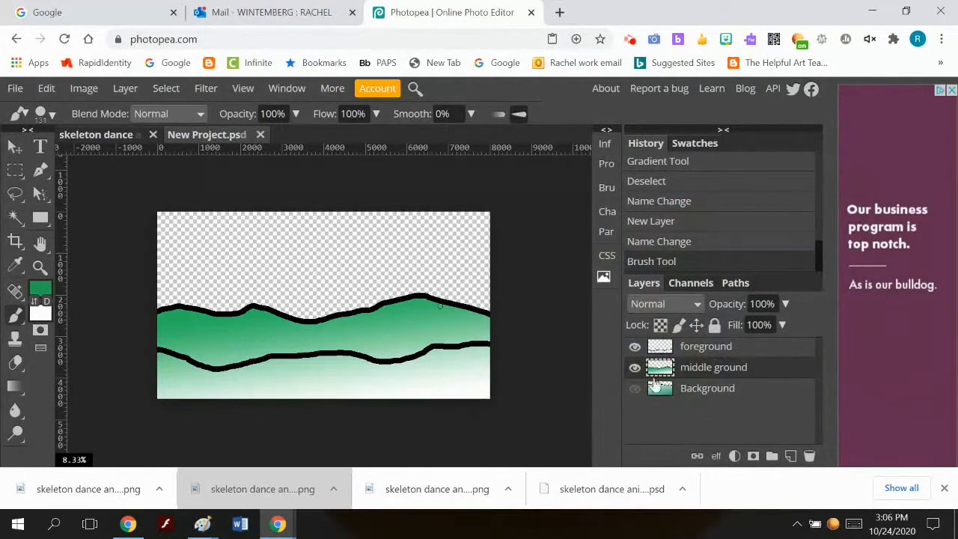
Hide the middle ground and, on the foreground layer, select the area below the hill line with the Magic Wand
left_click(662, 348)
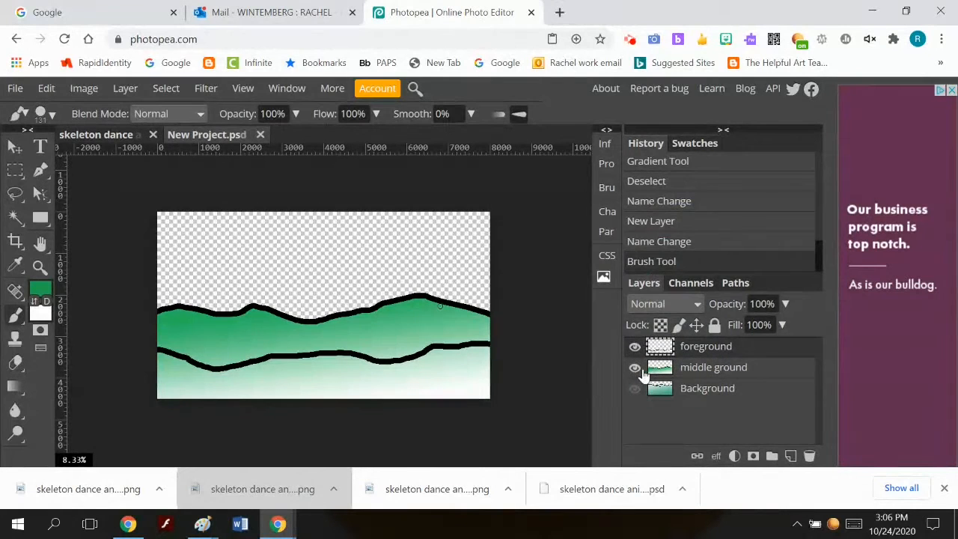
left_click(635, 367)
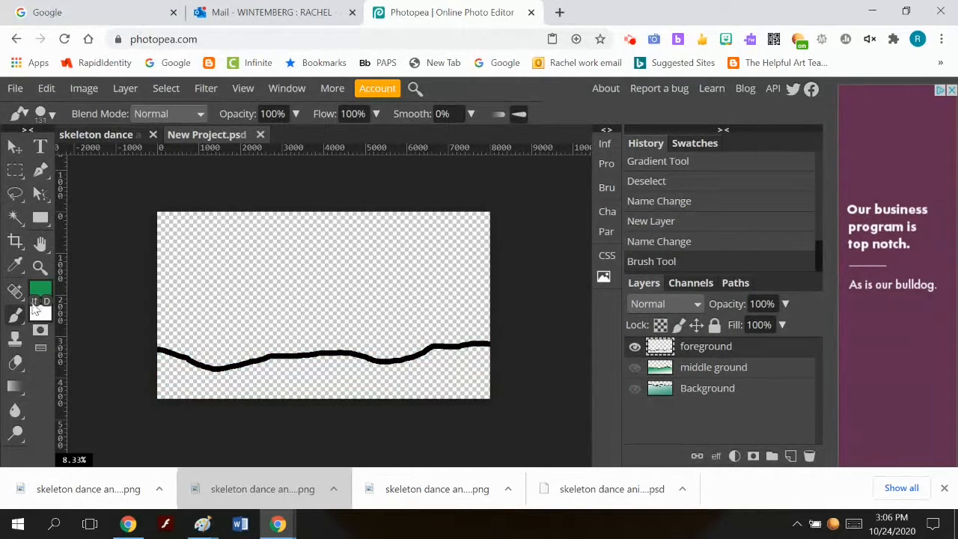
left_click(15, 217)
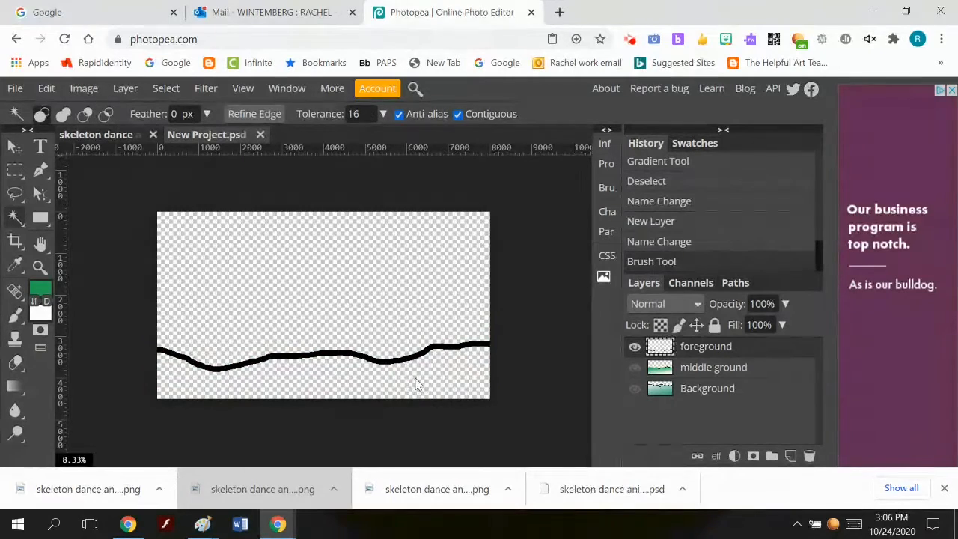
left_click(378, 383)
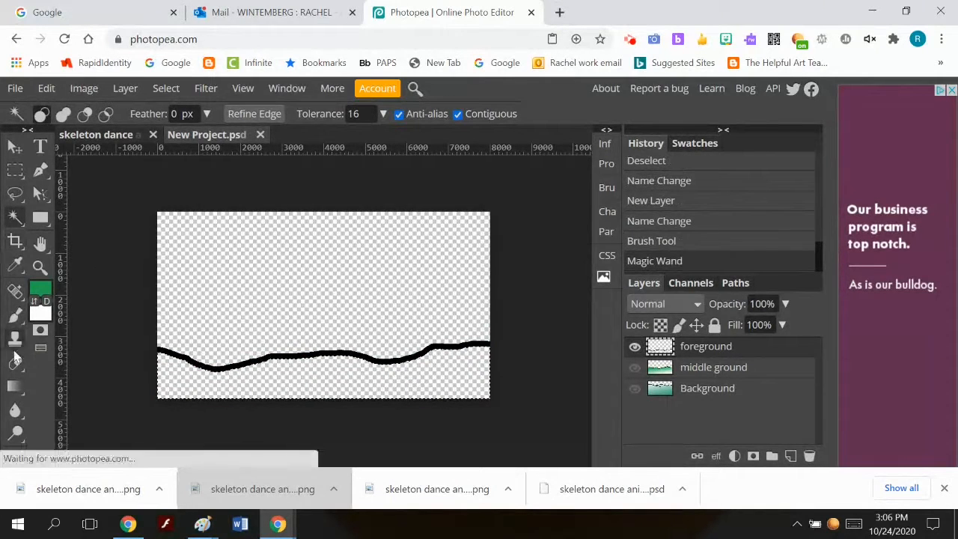
Fill the selected foreground hill with a linear green-to-white gradient, darkest at the base and lighter towards the upper right
left_click(15, 386)
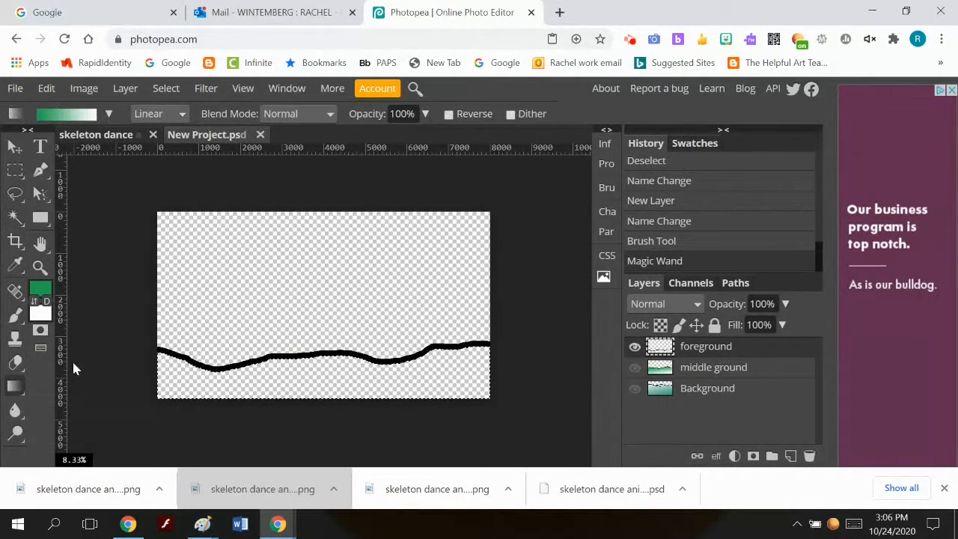
left_click_drag(306, 355, 306, 398)
left_click_drag(318, 352, 318, 382)
left_click_drag(305, 432, 341, 250)
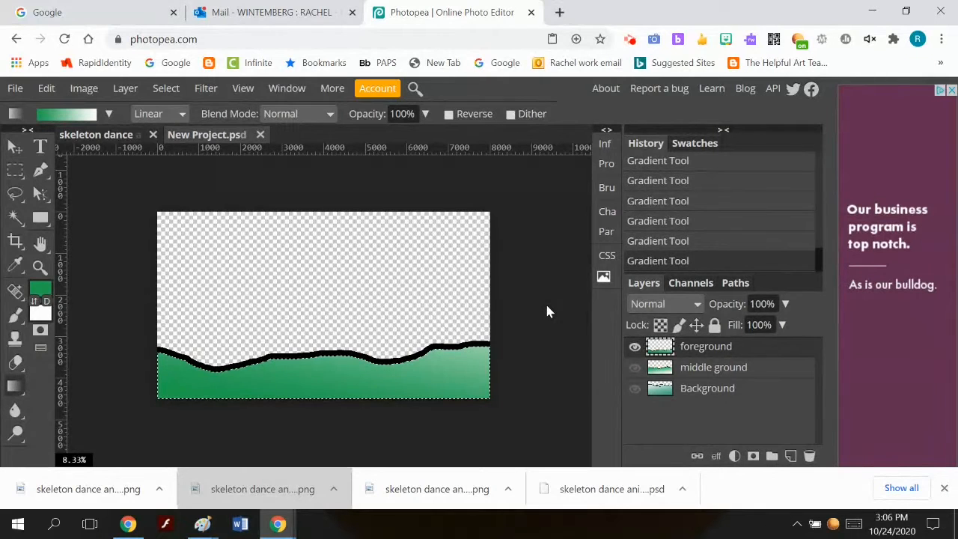
Deselect the foreground hill and make the middle ground and Background layers visible again
left_click(166, 88)
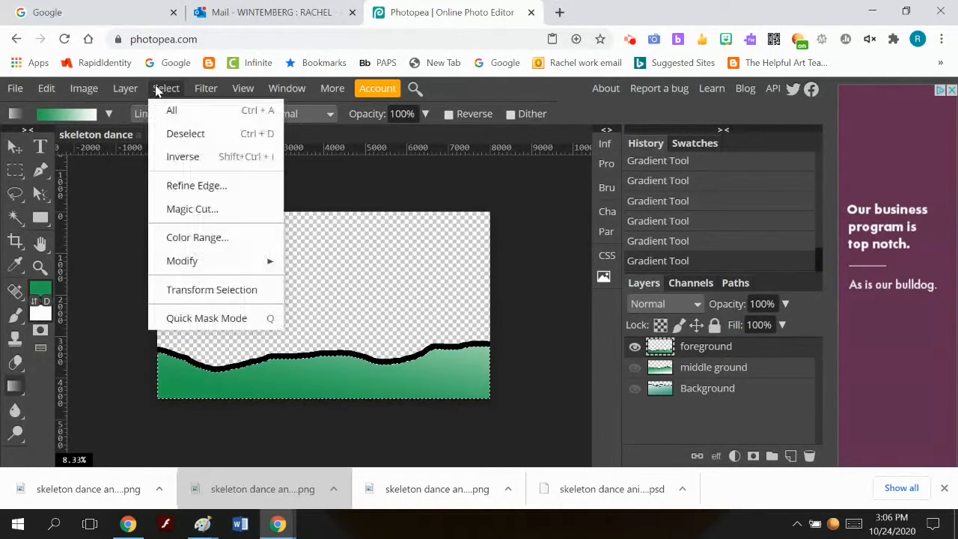
left_click(172, 133)
left_click(636, 368)
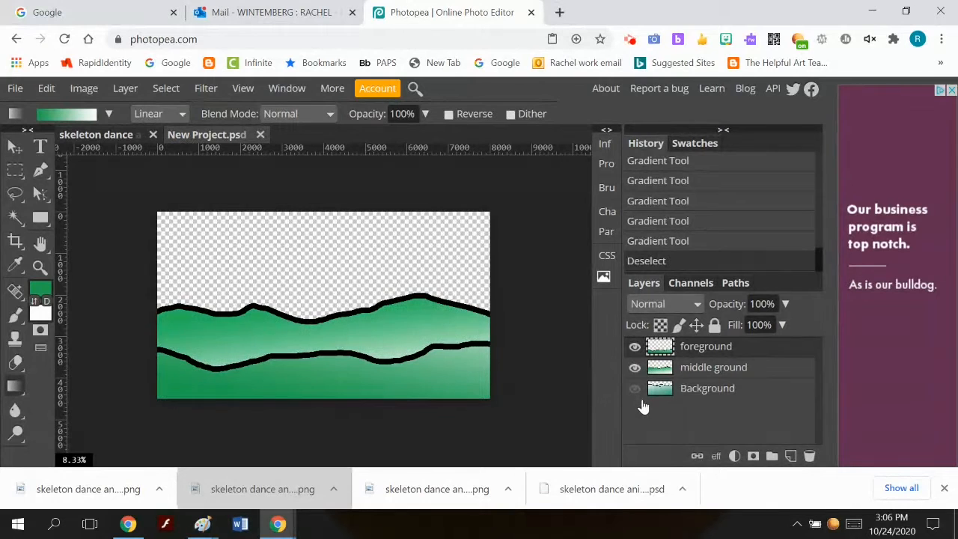
left_click(636, 389)
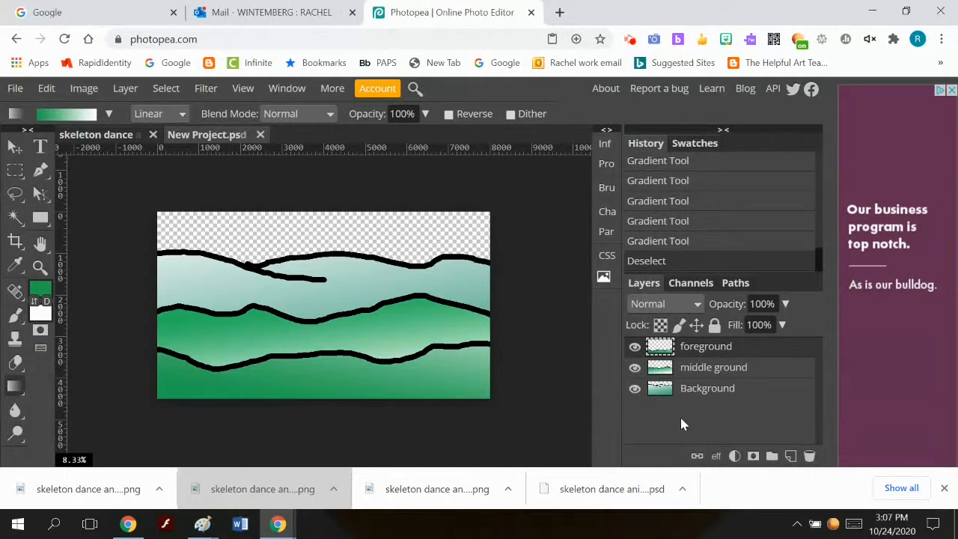
On the Background layer, paint two black path edges with the Brush, widening from the dip in the far hill line to the middle ground
left_click(687, 396)
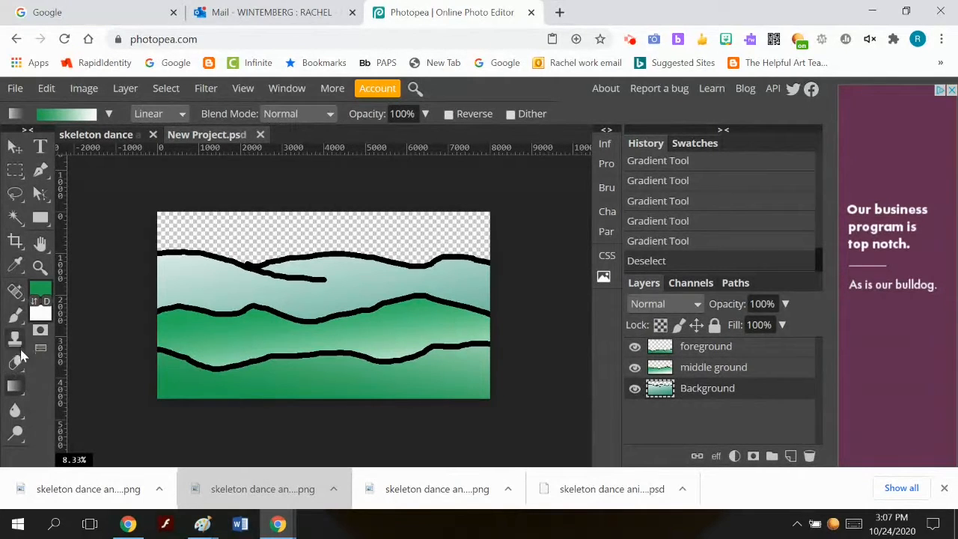
left_click(17, 316)
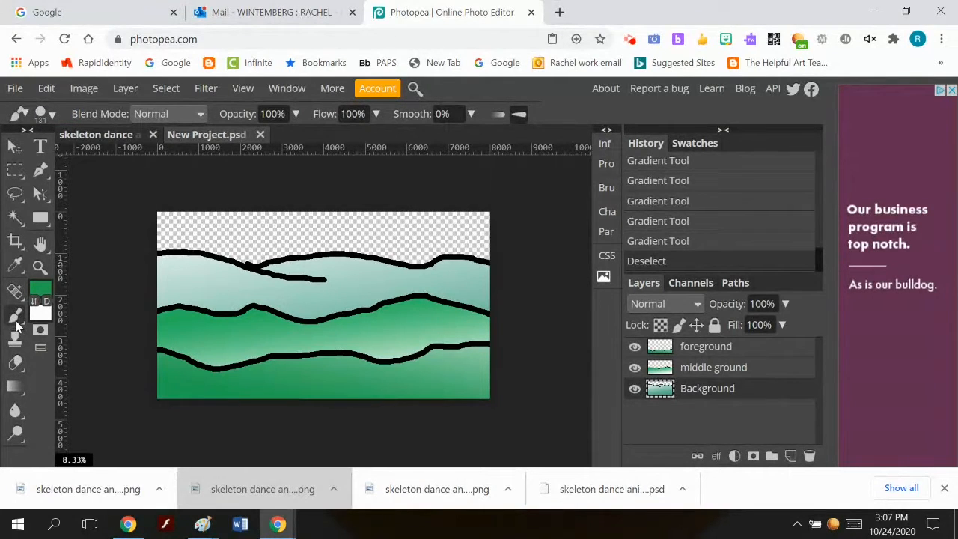
left_click(39, 289)
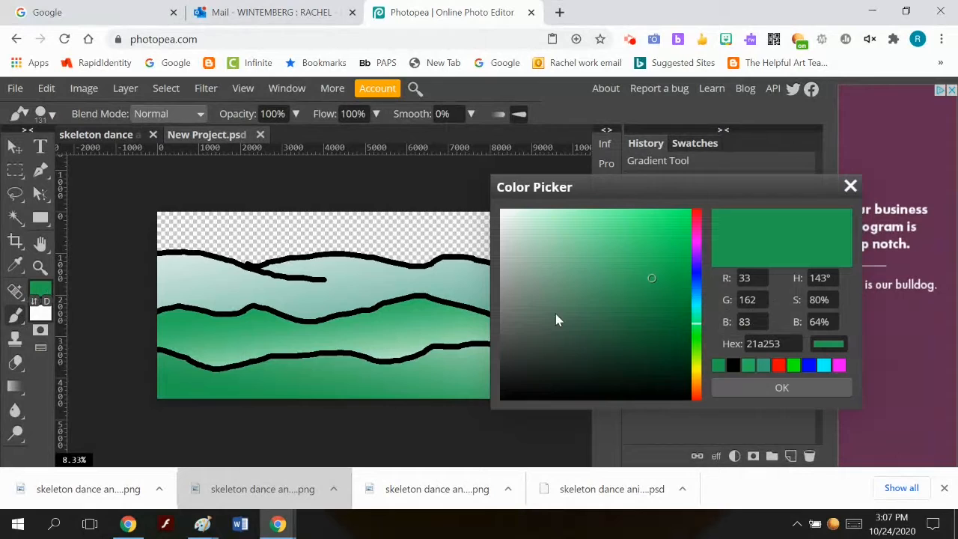
left_click(734, 366)
left_click(740, 389)
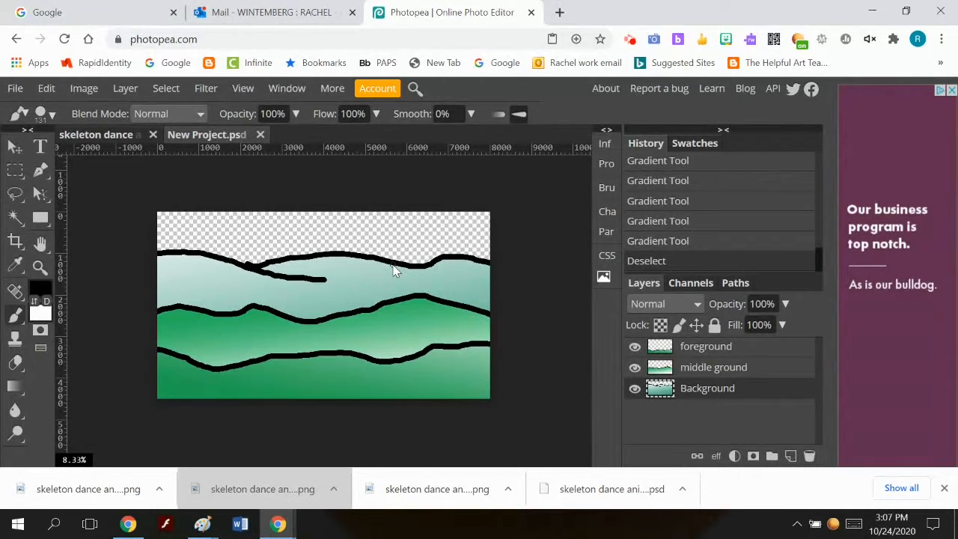
left_click_drag(395, 268, 345, 318)
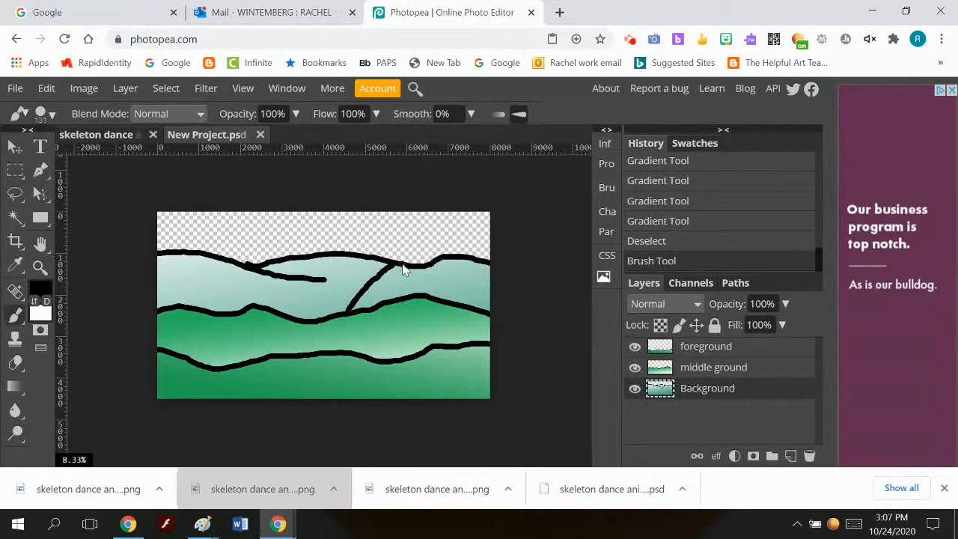
left_click_drag(397, 274, 382, 313)
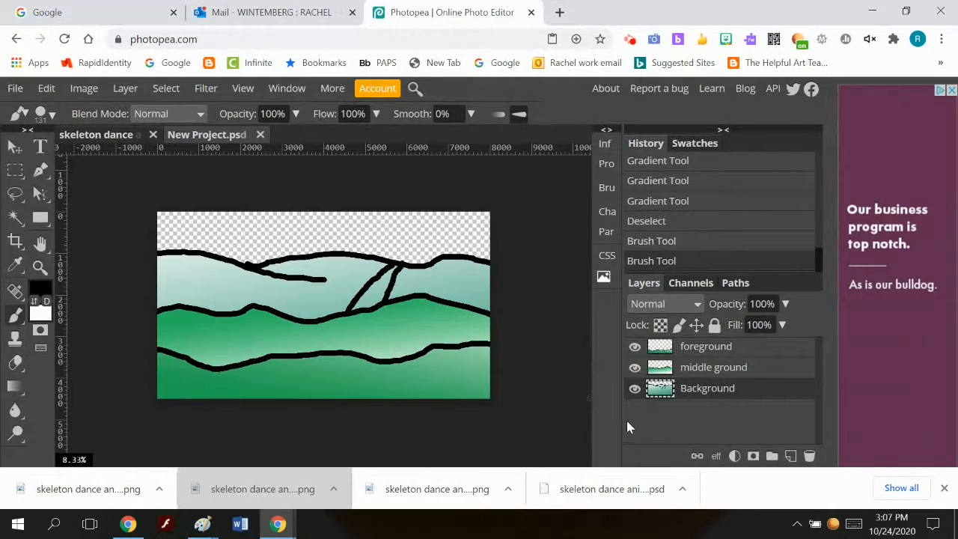
On the middle ground layer, paint two black curved path edges from its hill line down to the foreground hill, redoing the right edge farther out
left_click(662, 370)
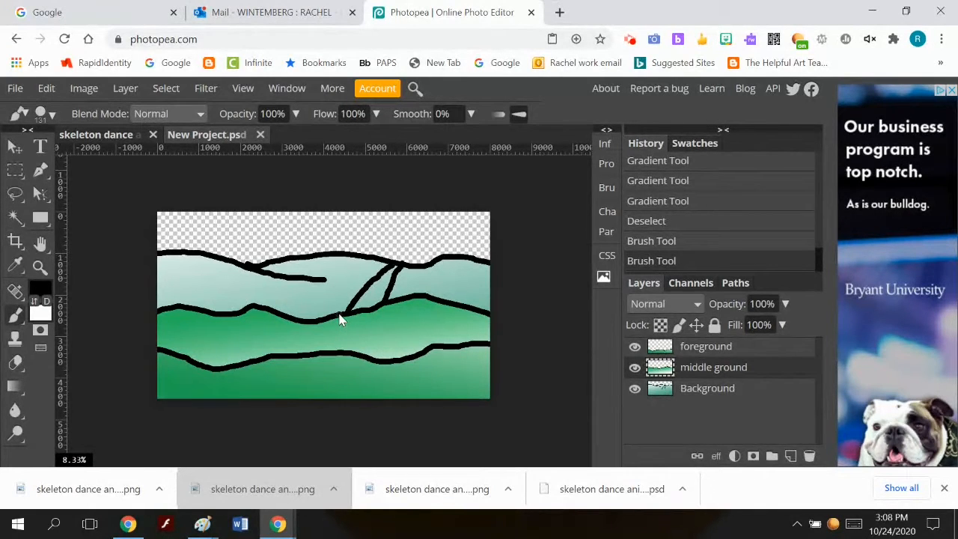
left_click_drag(356, 337, 362, 358)
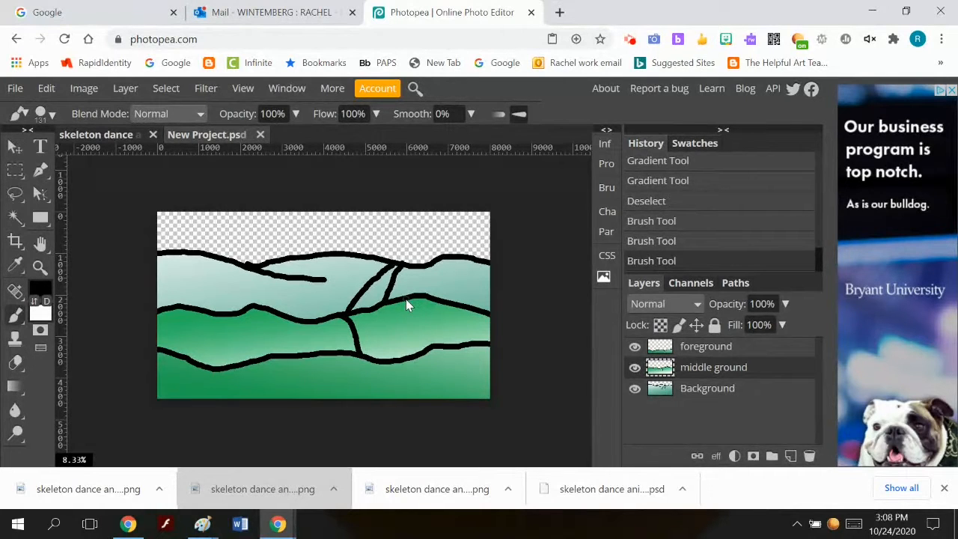
left_click_drag(408, 299, 429, 334)
key("ctrl+z")
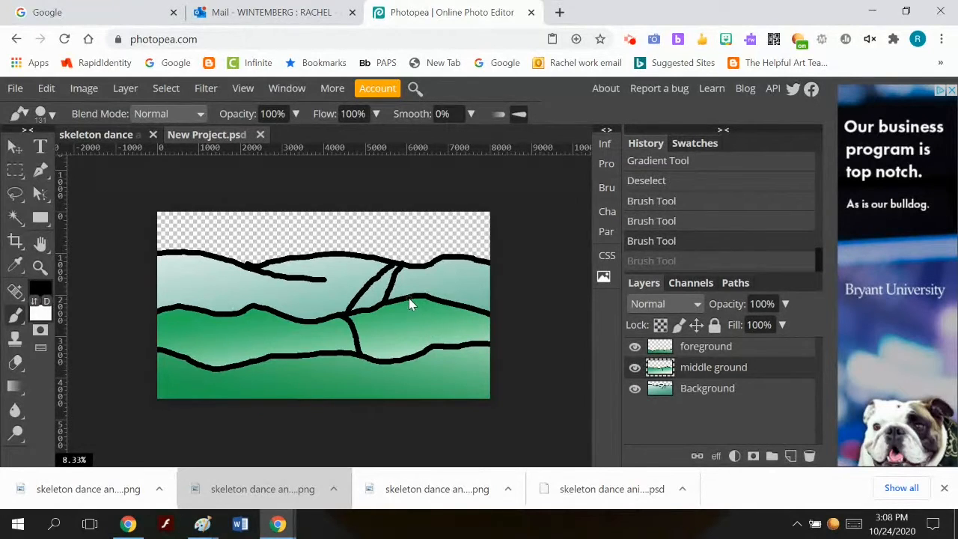
left_click_drag(416, 302, 456, 349)
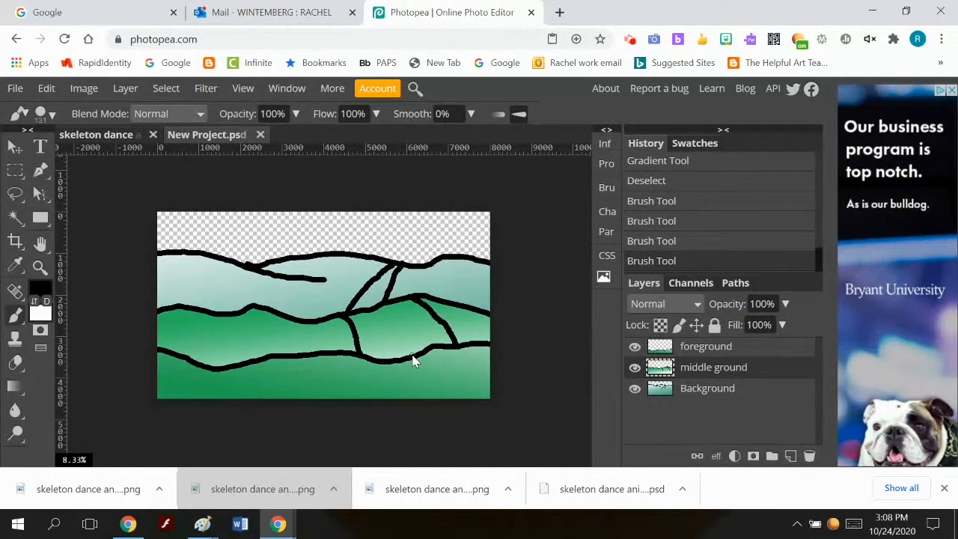
On the foreground layer, paint two black path edges from the hill line down to the canvas's bottom edge, spreading wider than the middle ground's
left_click(695, 349)
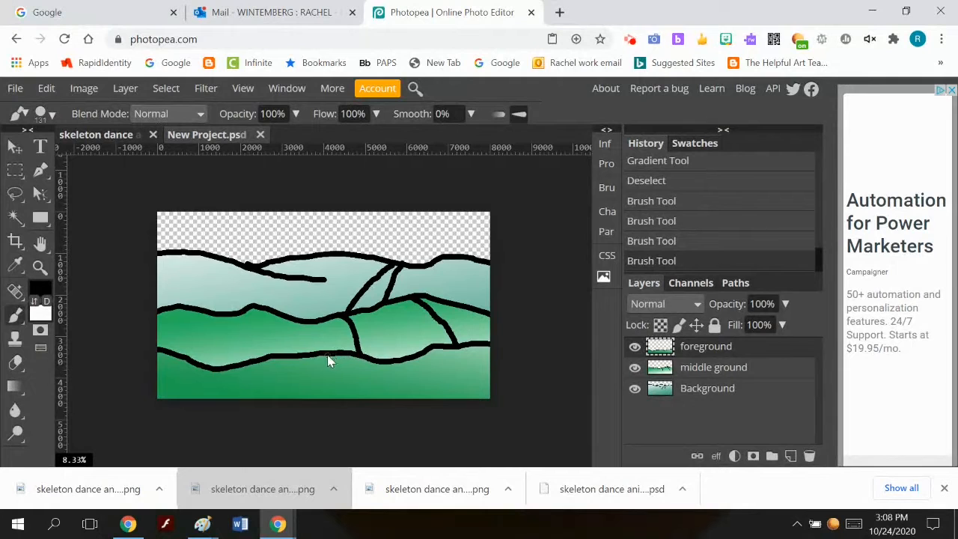
left_click_drag(312, 371, 283, 409)
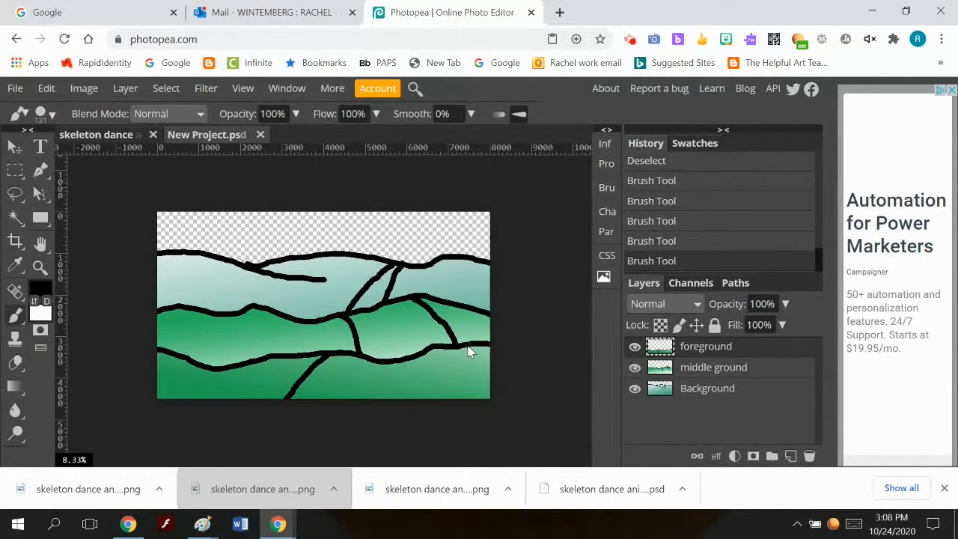
left_click_drag(466, 346, 463, 355)
left_click_drag(460, 414, 461, 428)
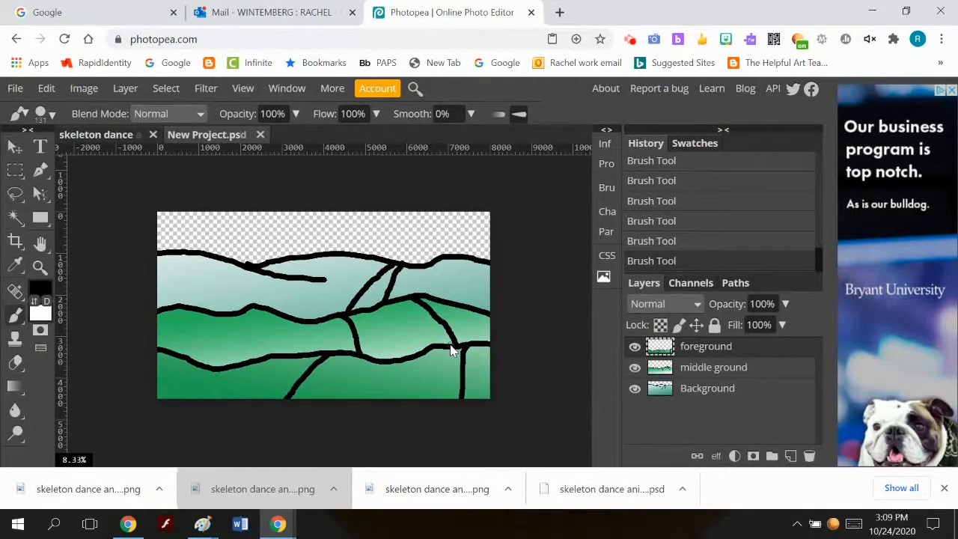
Hide and reshow the foreground, middle ground and Background layers in turn to examine each hill and its path edges separately
left_click(634, 367)
left_click(634, 388)
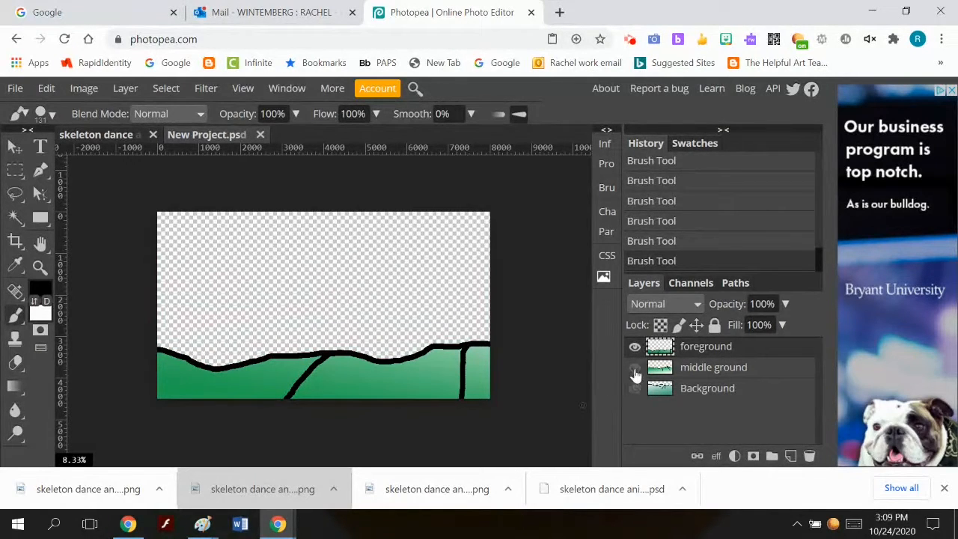
left_click(634, 346)
left_click(634, 367)
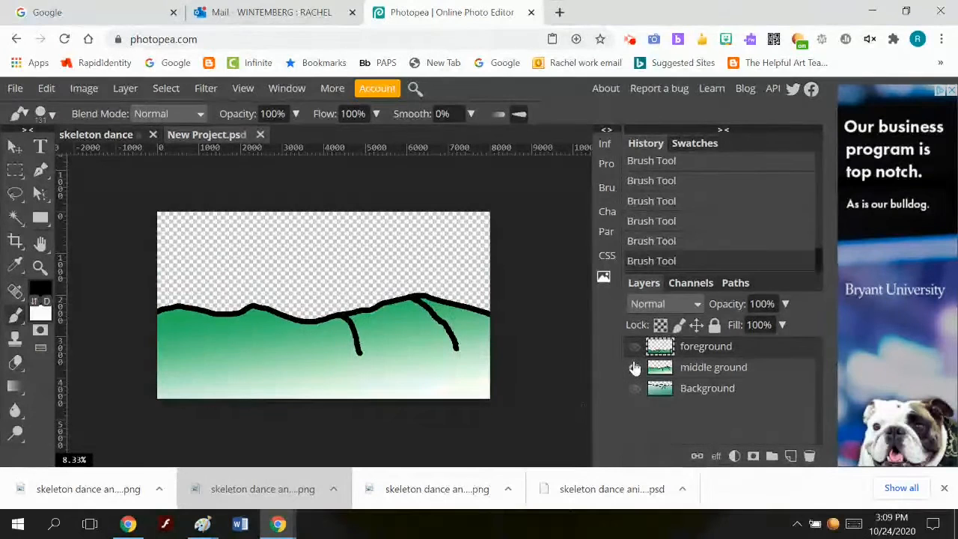
left_click(635, 347)
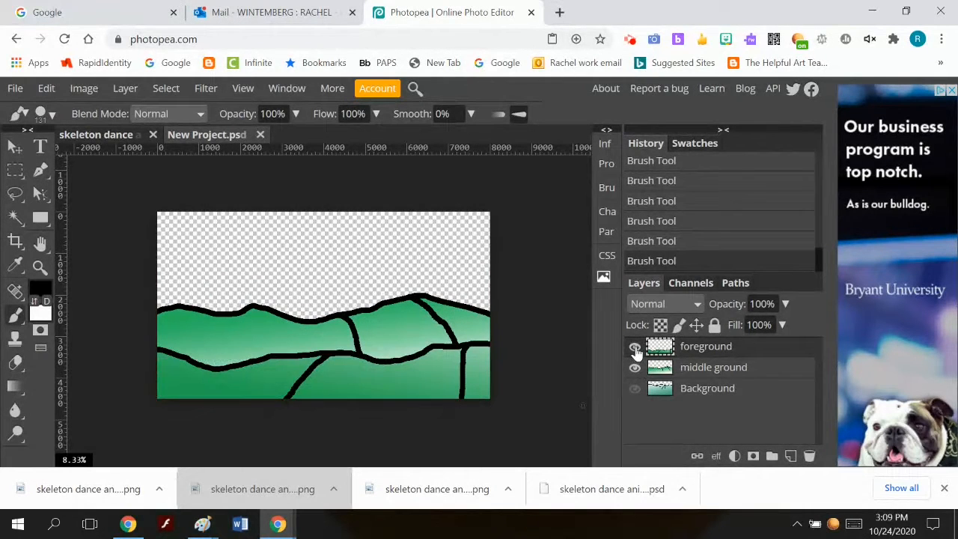
left_click(635, 348)
left_click(635, 347)
left_click(634, 389)
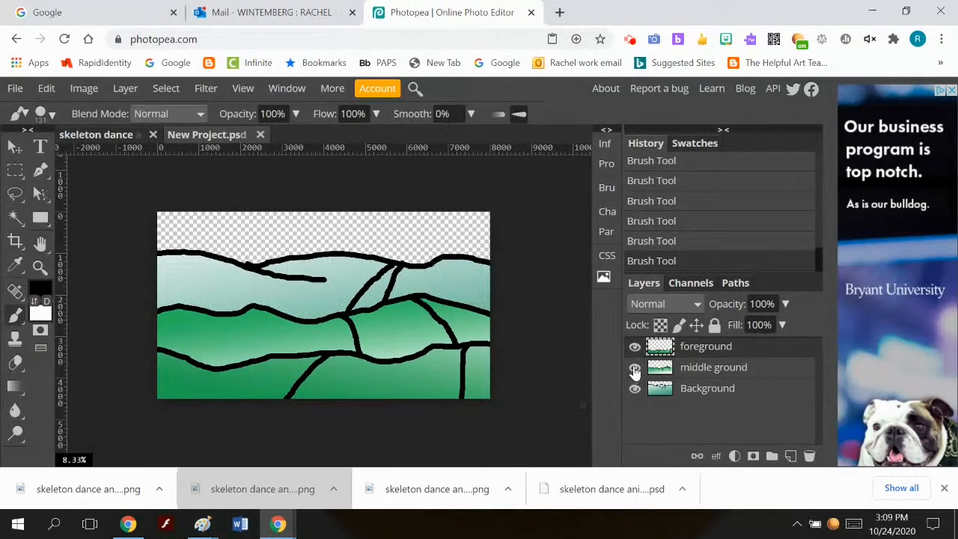
left_click(635, 368)
left_click(635, 347)
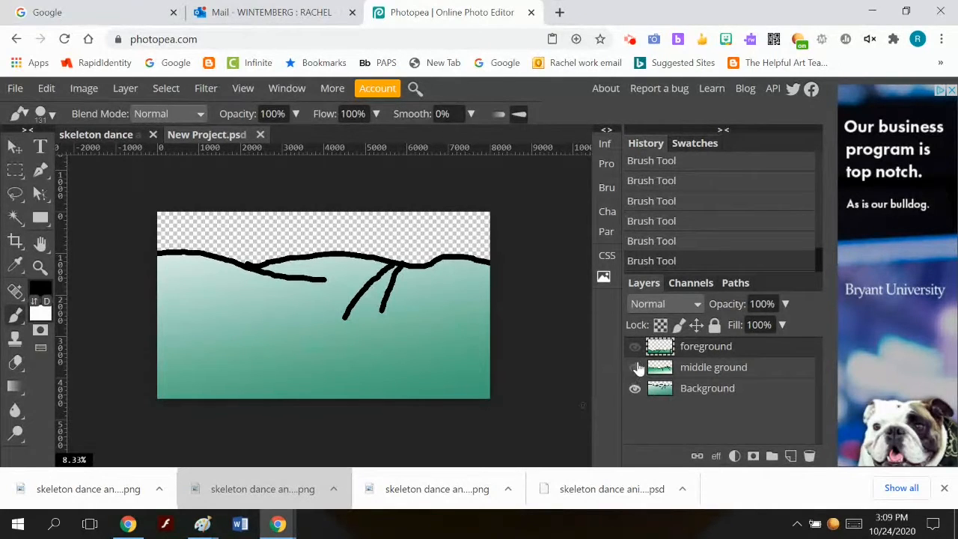
left_click(635, 367)
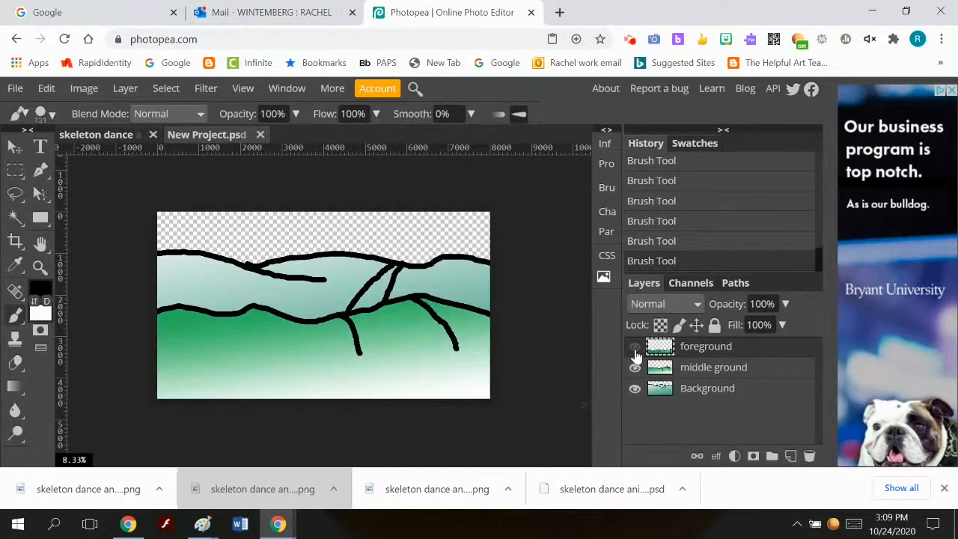
left_click(634, 346)
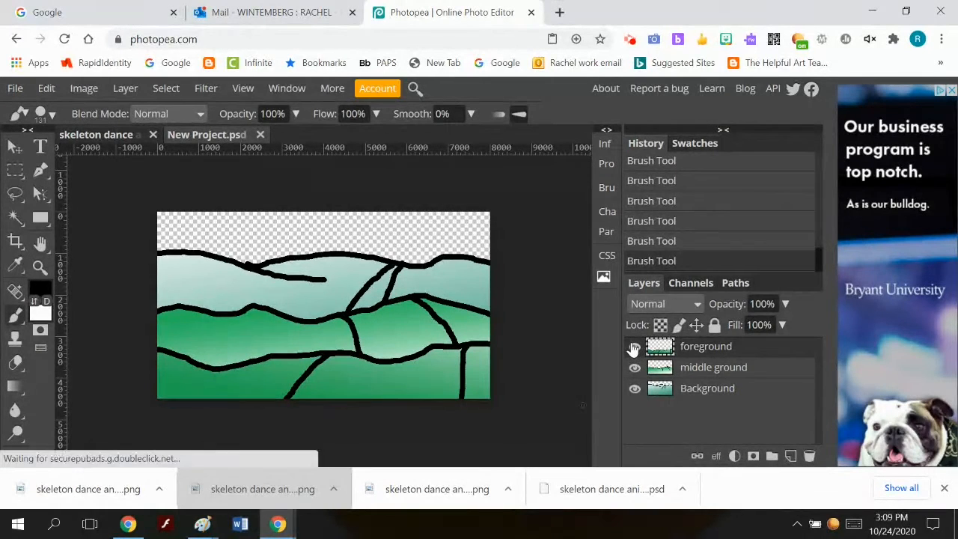
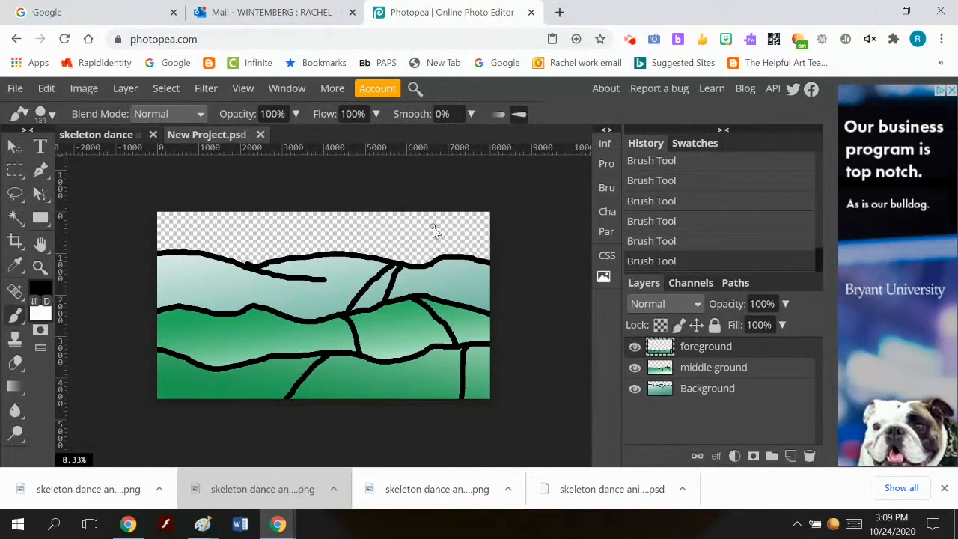
Filter the Downloads folder to files modified today and open the "skeleton dance animation assets" skeleton image
left_click(15, 88)
left_click(36, 134)
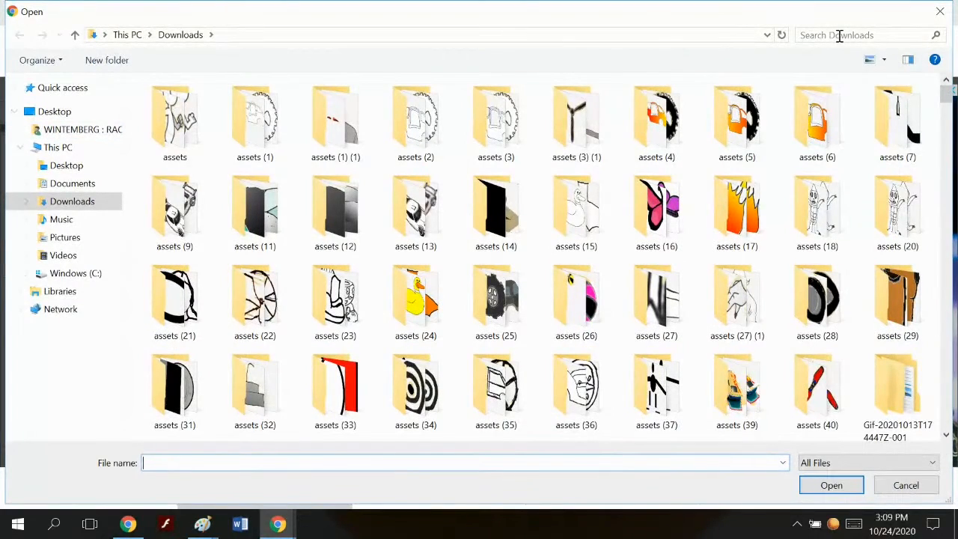
left_click(840, 35)
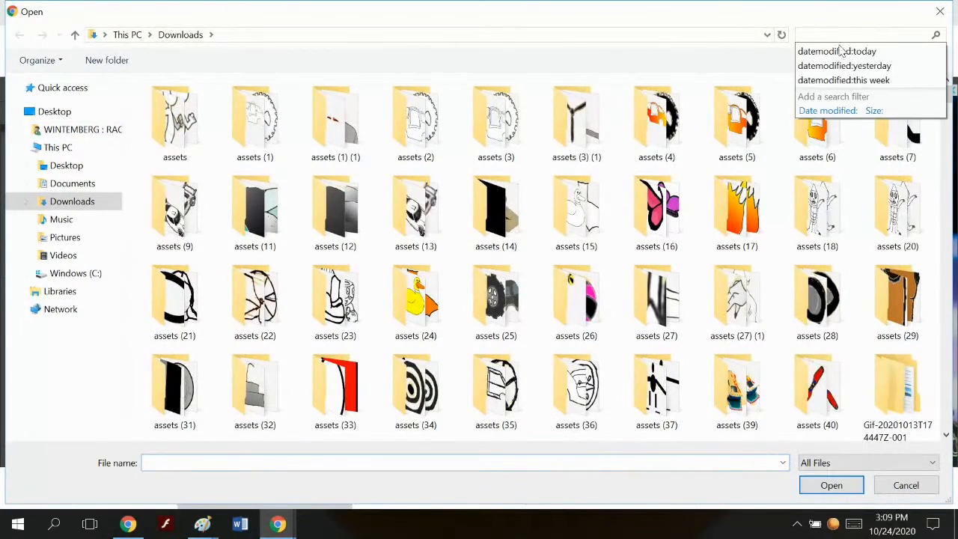
left_click(843, 54)
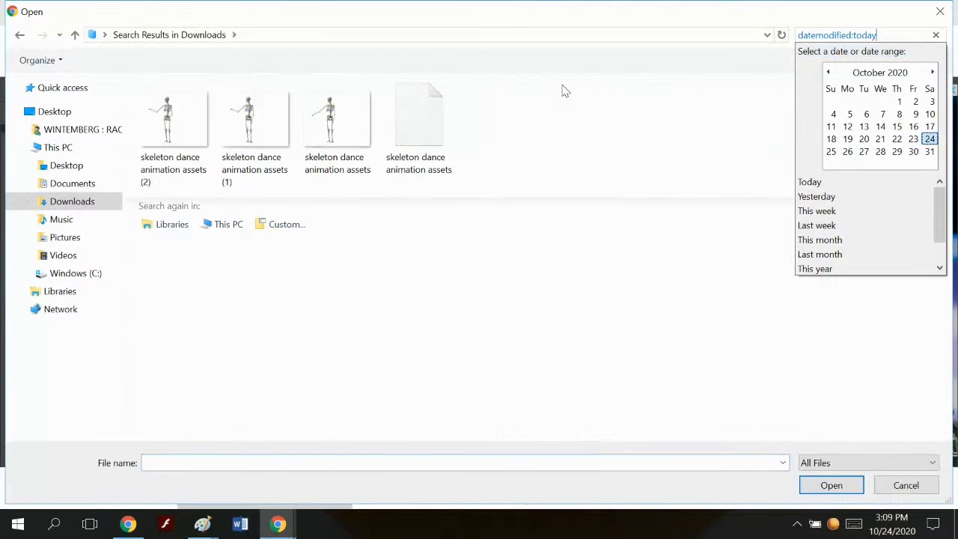
double_click(324, 125)
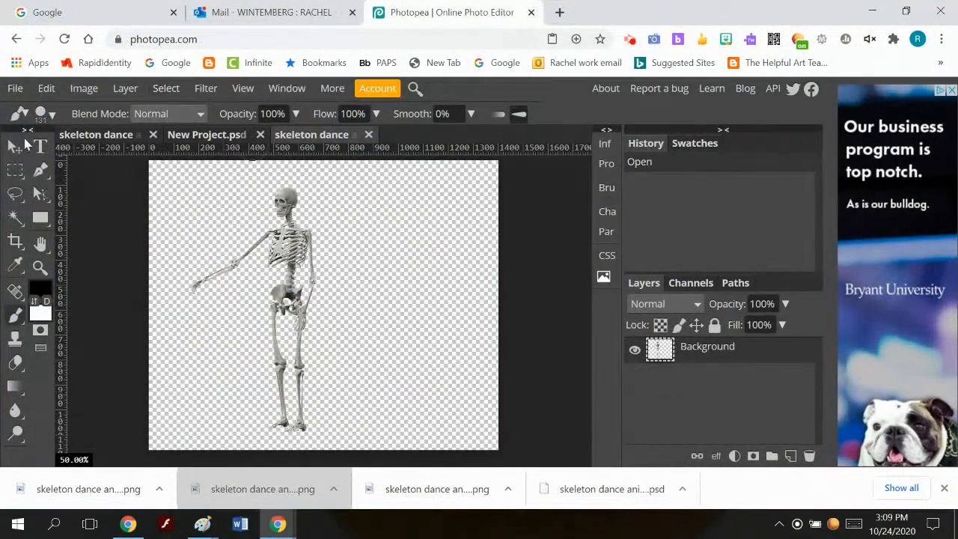
Make a rectangular selection around the whole skeleton, including its outstretched arm, and copy it
left_click(15, 170)
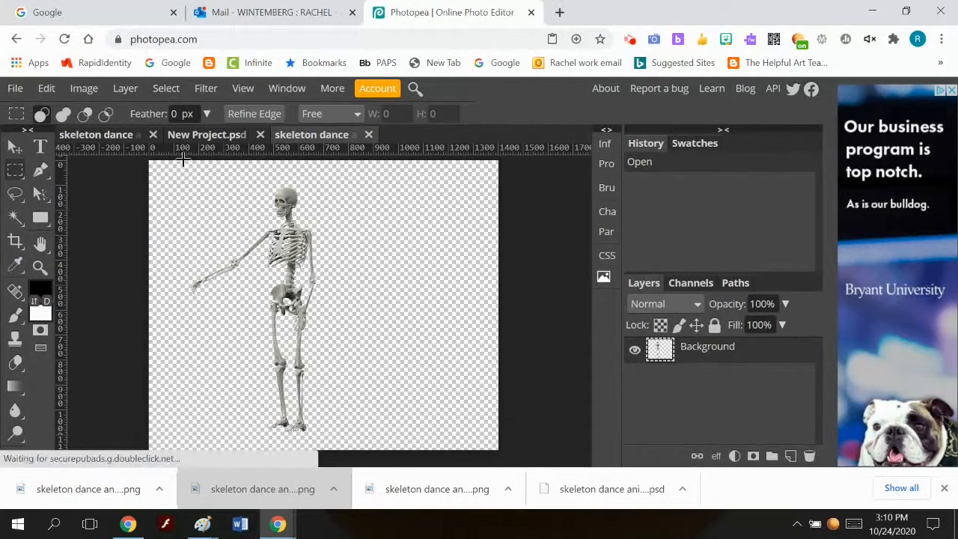
left_click_drag(184, 162, 330, 441)
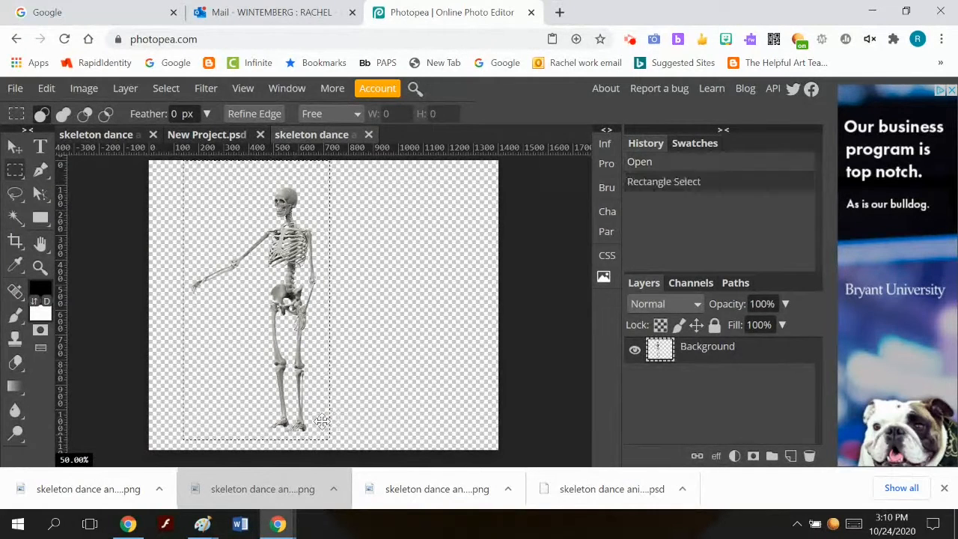
left_click(46, 89)
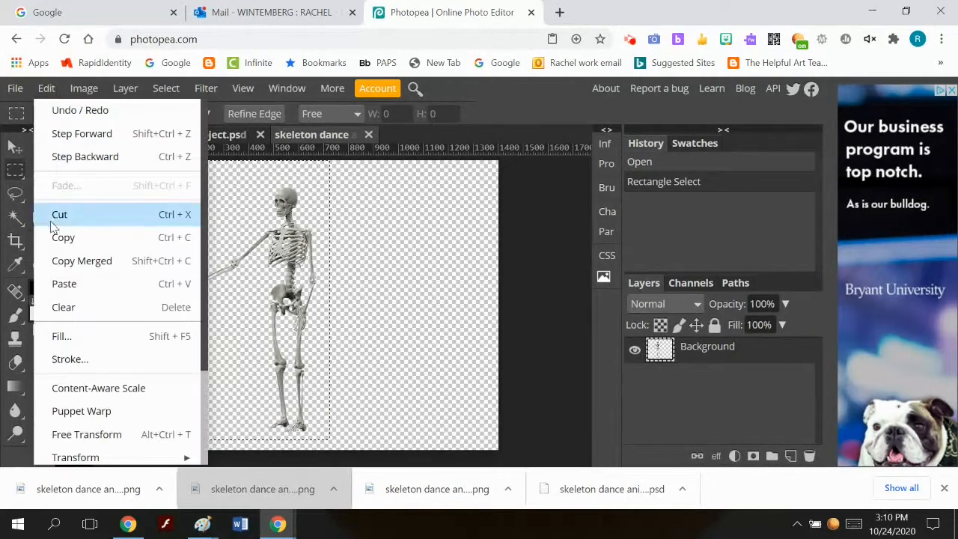
left_click(63, 237)
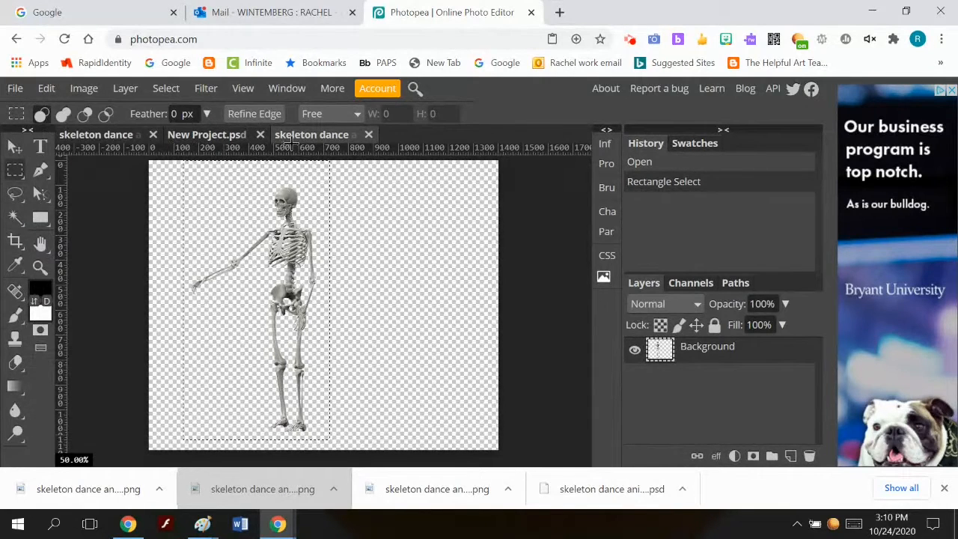
Switch to New Project.psd and paste the copied skeleton as a new layer above the foreground
left_click(214, 136)
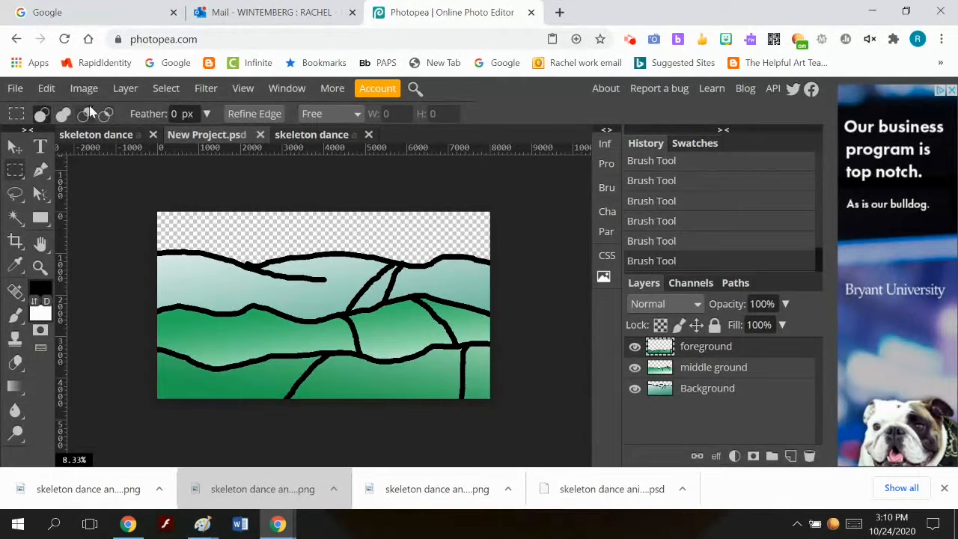
left_click(46, 89)
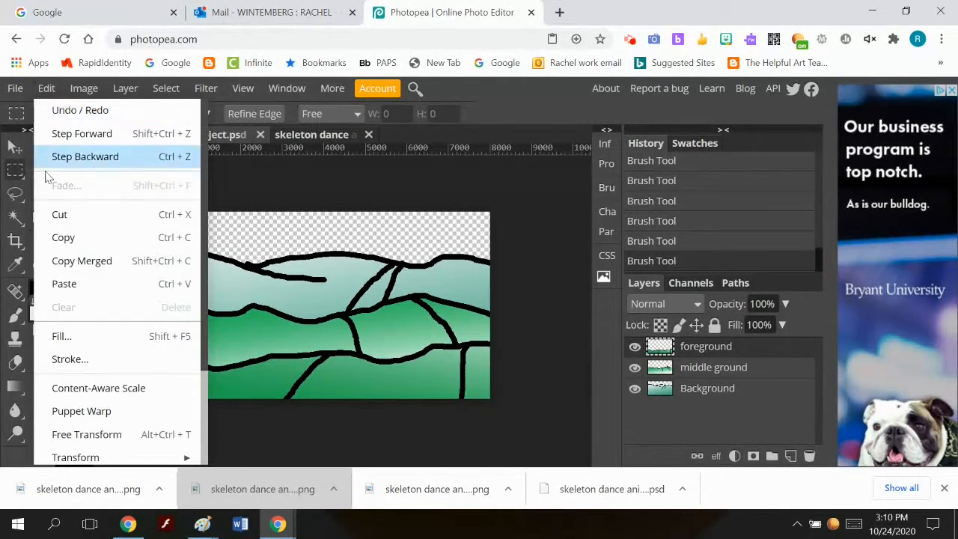
left_click(65, 284)
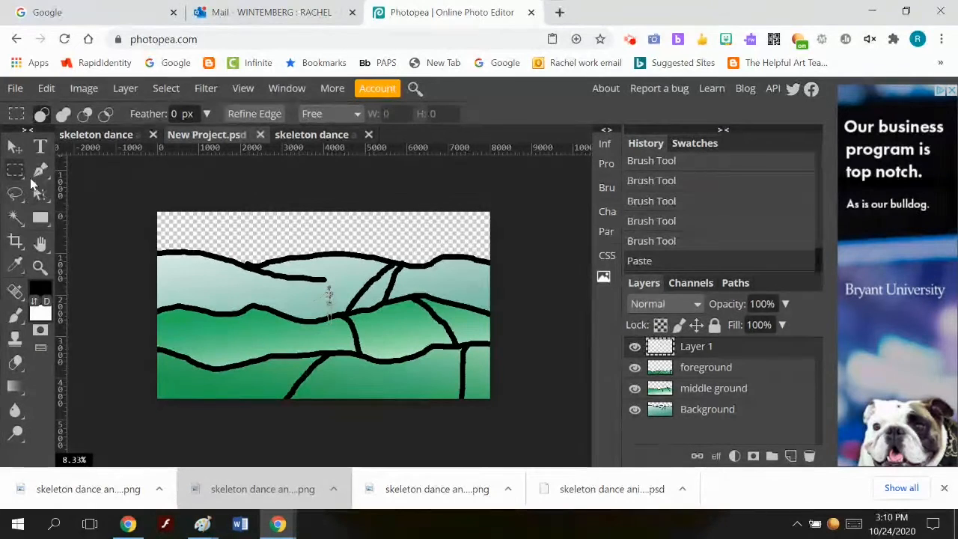
Reorder the pasted skeleton layer between middle ground and Background, and move the skeleton up onto the far hill's path
left_click(15, 147)
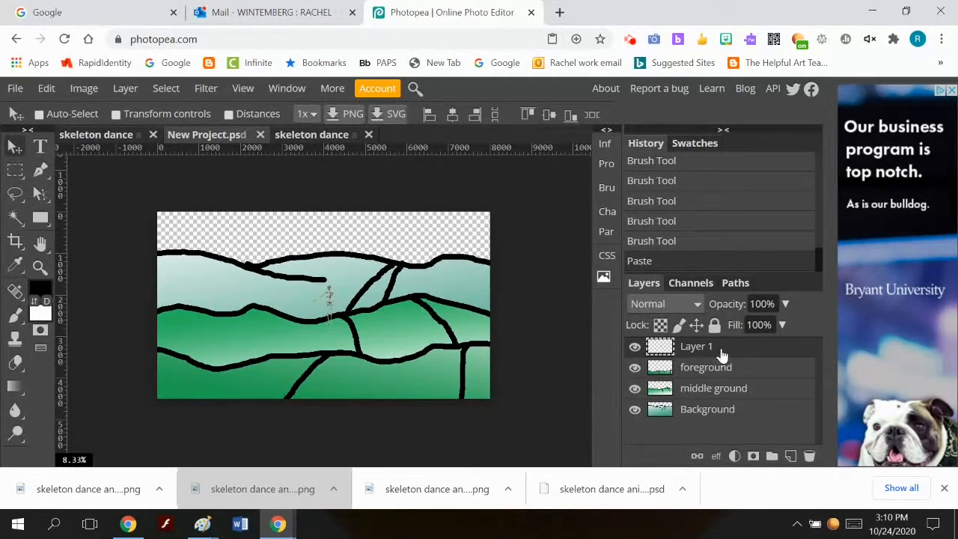
left_click_drag(722, 353, 705, 398)
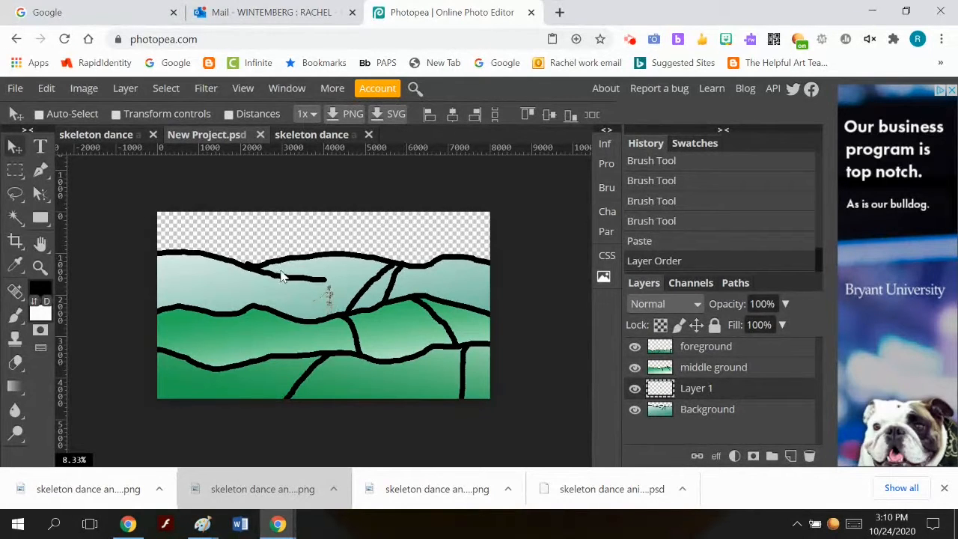
left_click_drag(327, 297, 375, 268)
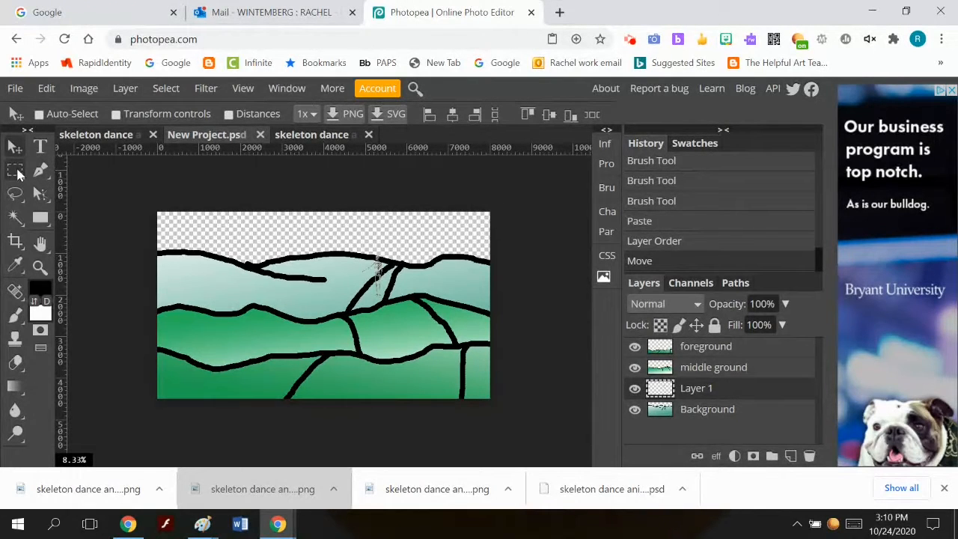
Paste a second skeleton directly above the middle ground layer and move it over the first skeleton on the far path
left_click(719, 372)
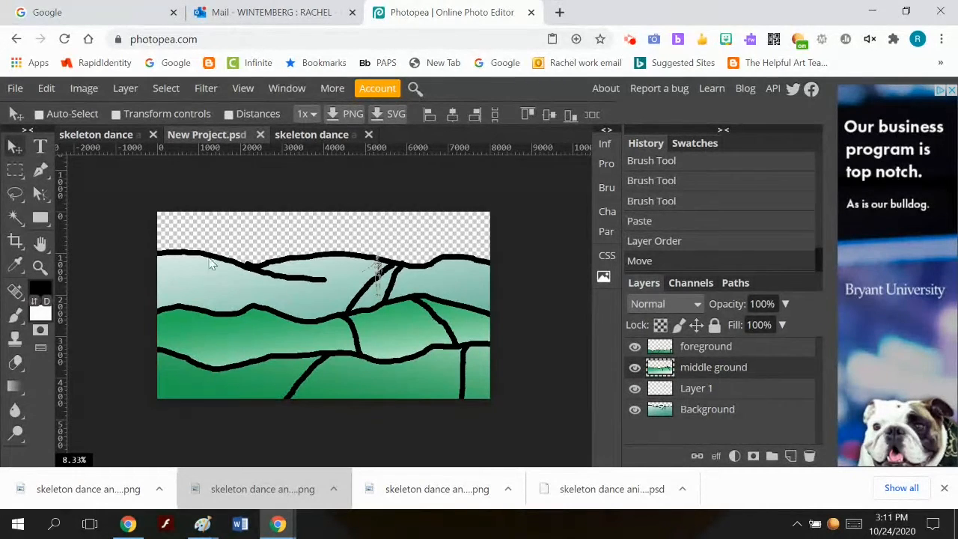
left_click(47, 90)
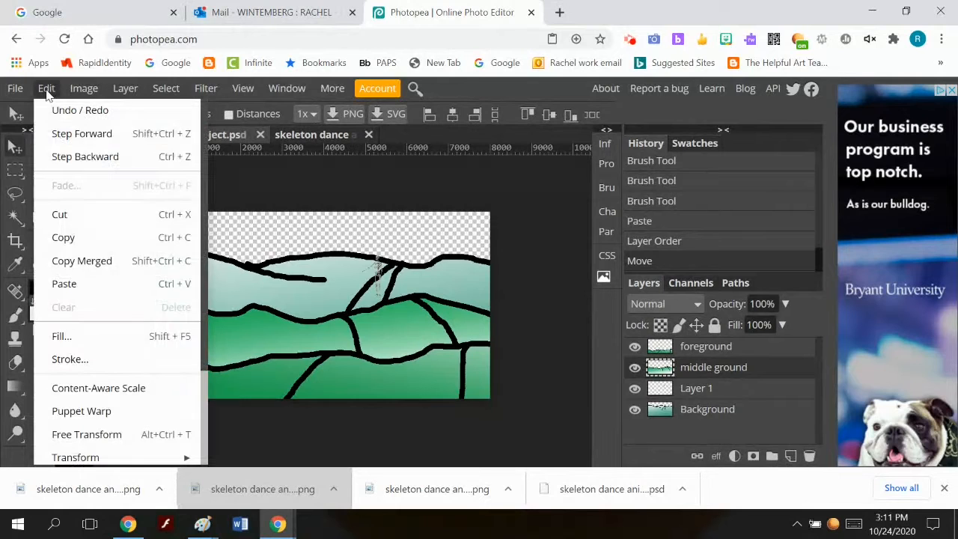
left_click(57, 286)
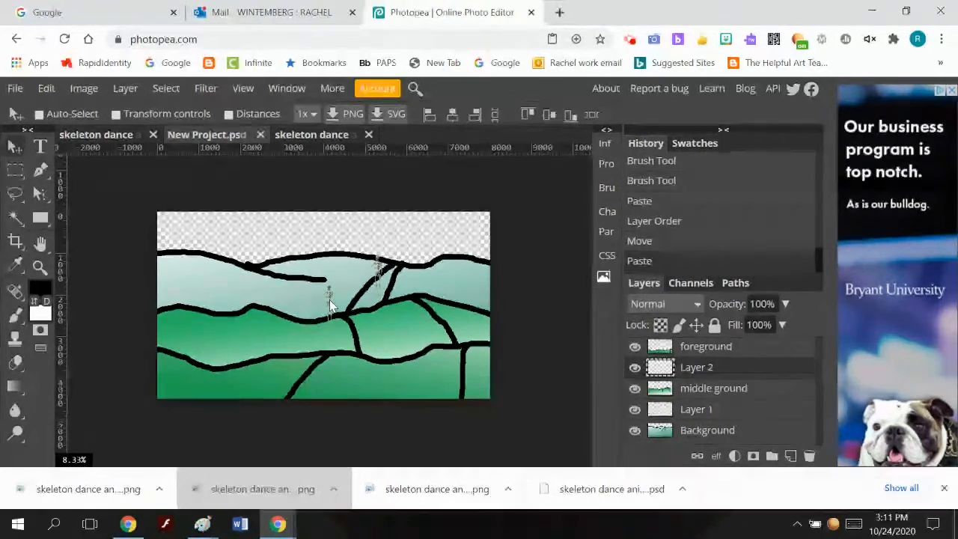
left_click_drag(330, 300, 377, 276)
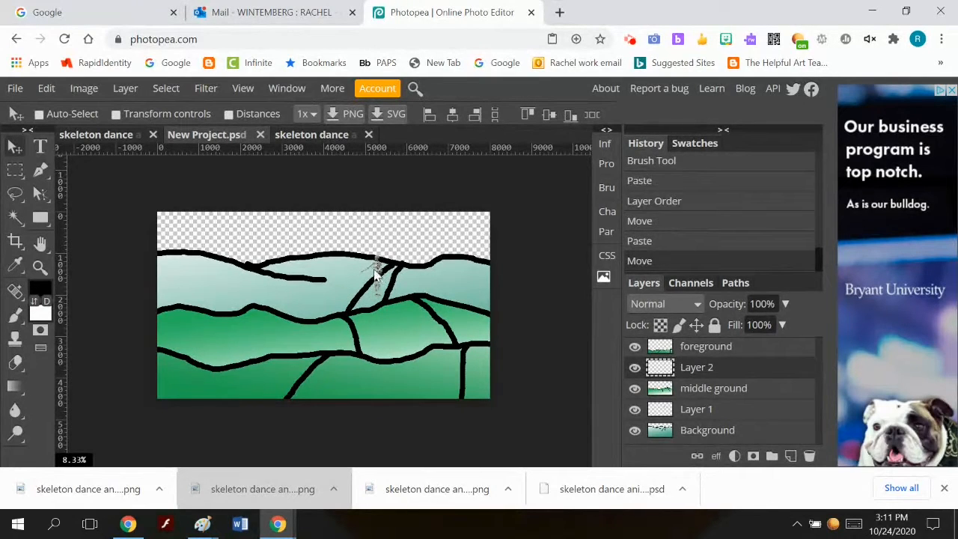
Scale the second skeleton to about 231% with its proportions kept, and place it standing on the middle ground path
left_click(48, 88)
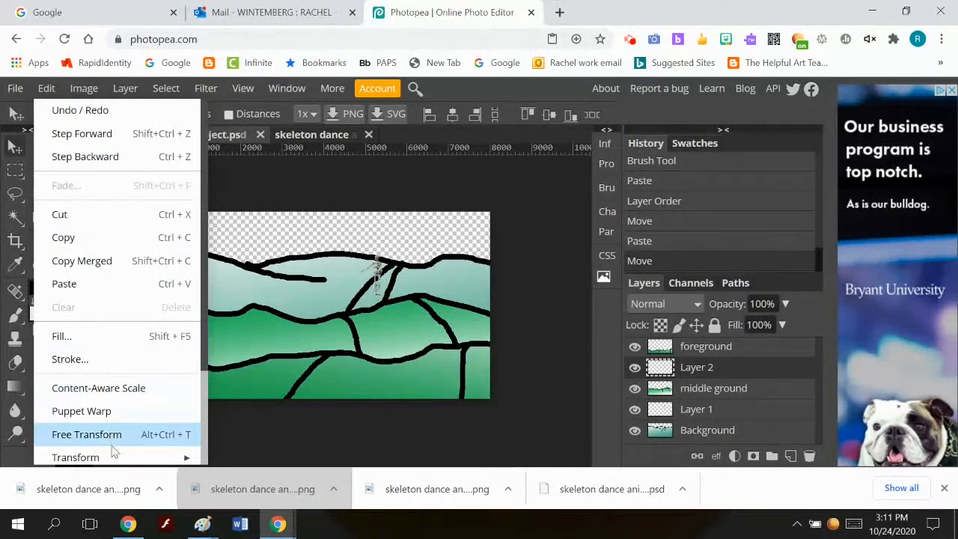
mouse_move(156, 458)
left_click(277, 239)
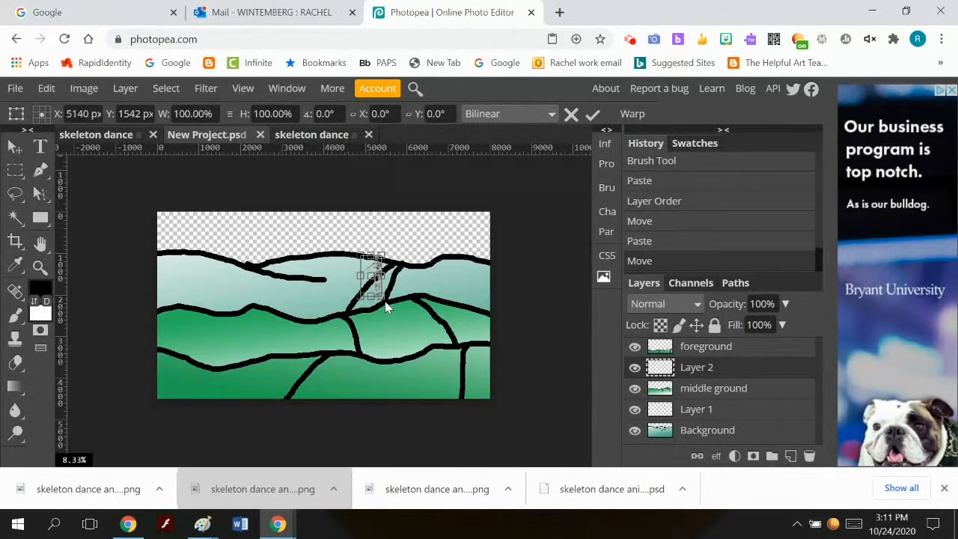
left_click_drag(382, 293, 410, 337)
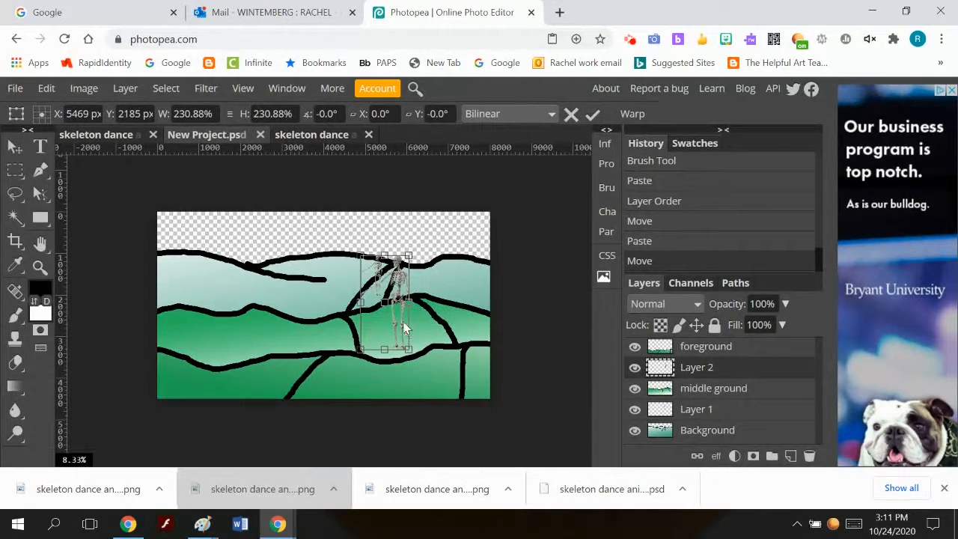
left_click_drag(398, 302, 381, 298)
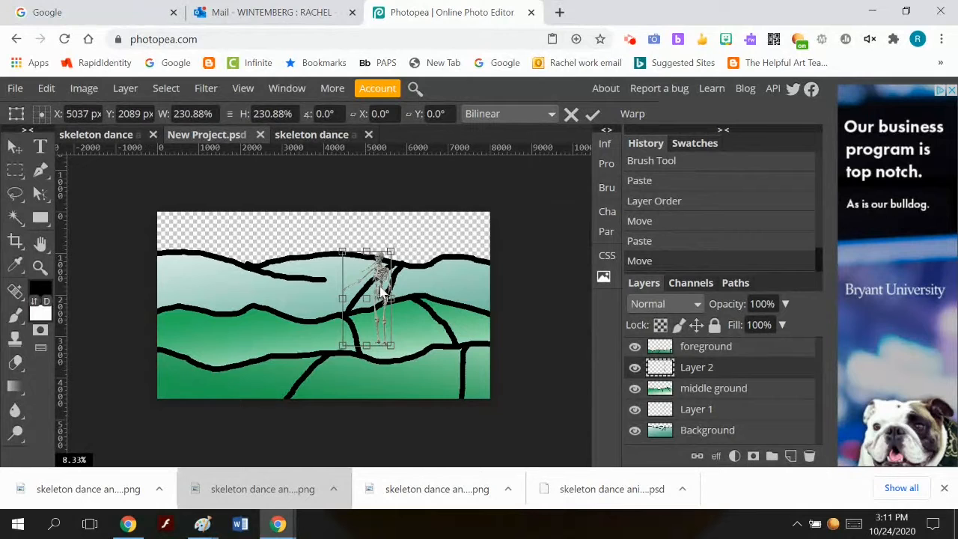
left_click_drag(381, 290, 398, 292)
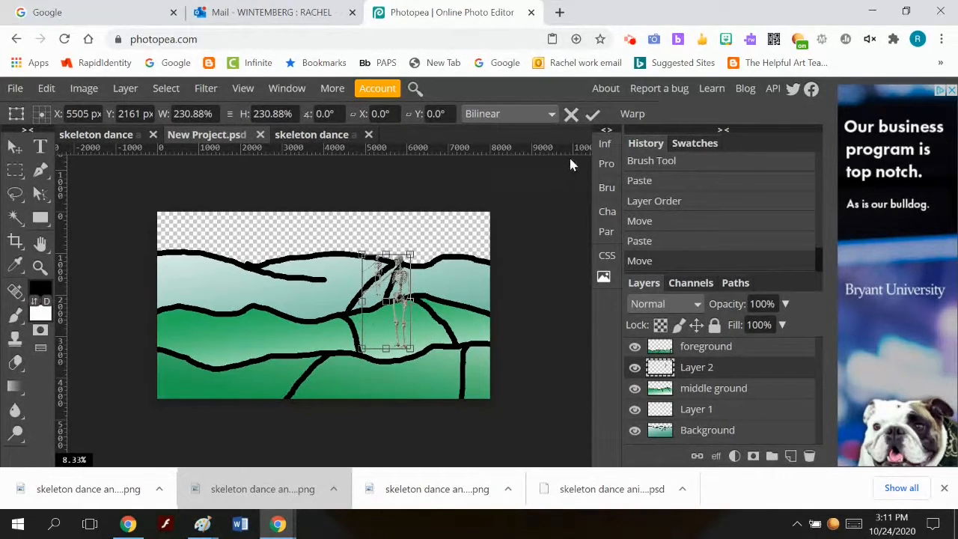
left_click(593, 115)
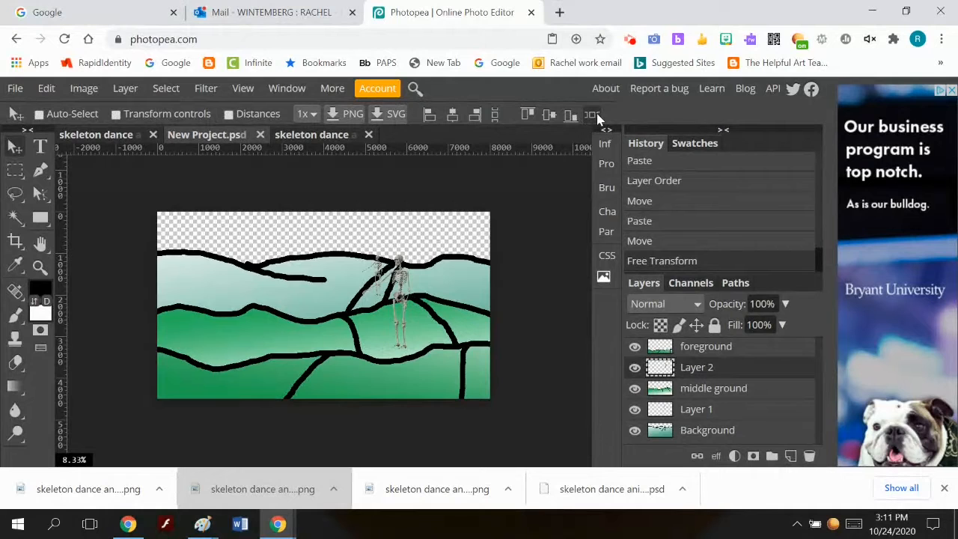
Flip the enlarged middle ground skeleton horizontally
left_click(45, 89)
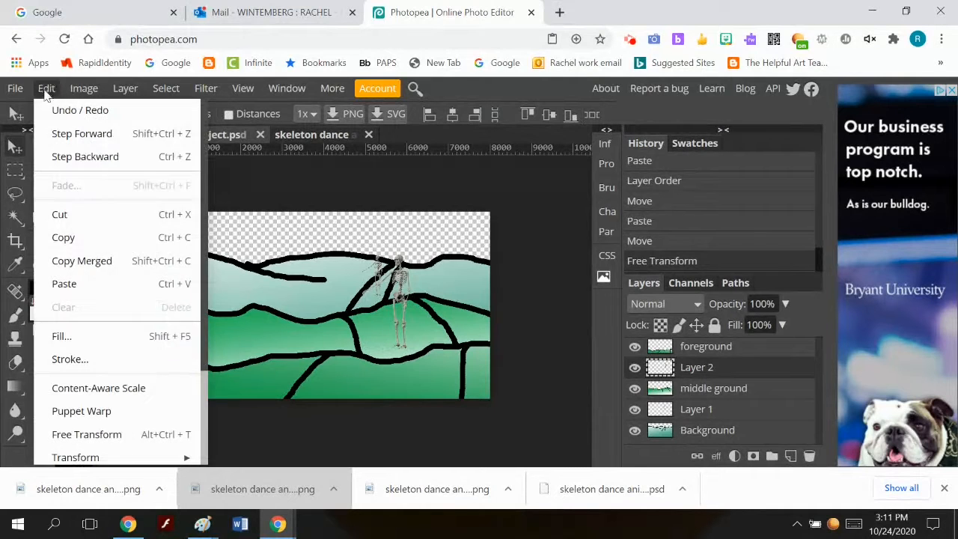
mouse_move(97, 453)
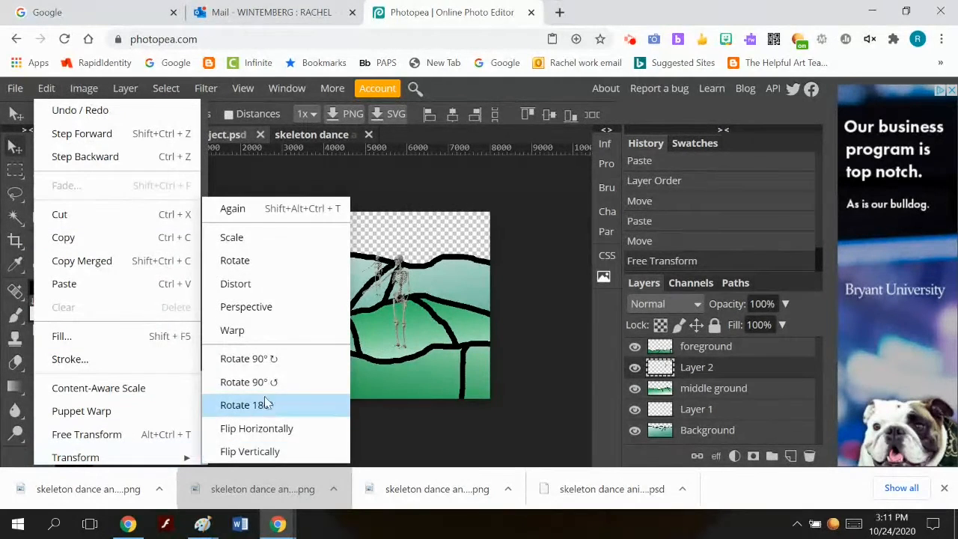
left_click(257, 429)
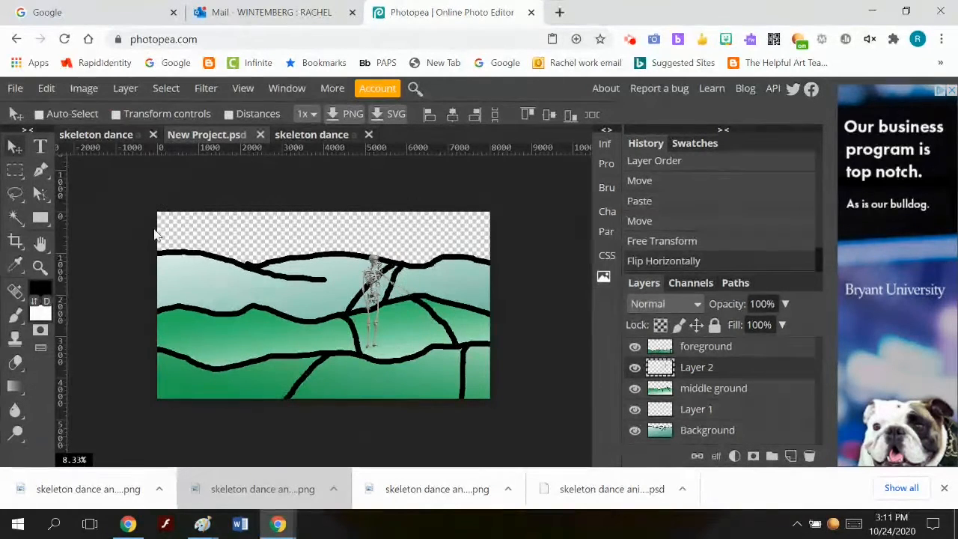
Move the flipped middle ground skeleton slightly right and up along the path, beside the small far skeleton
left_click_drag(374, 287, 397, 280)
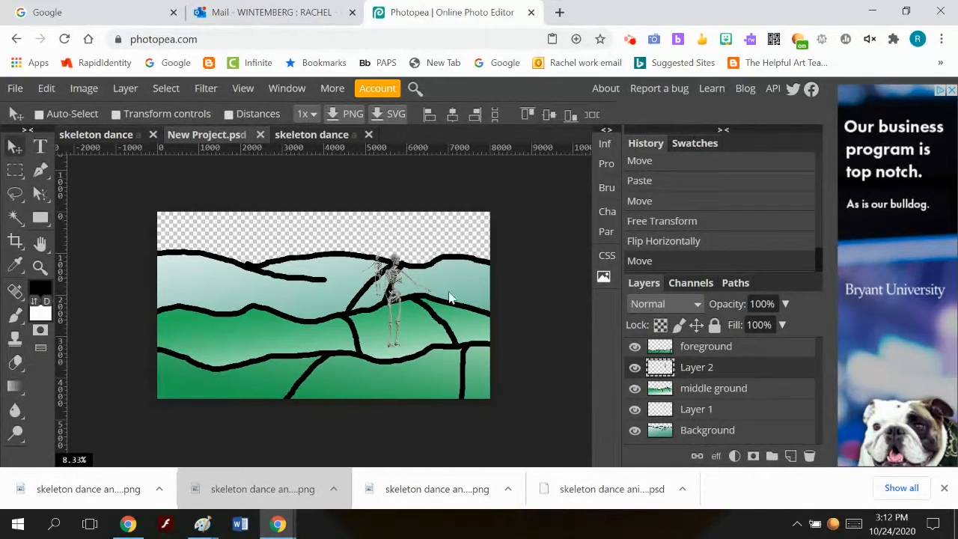
Paste a third skeleton directly above the foreground layer and move it over the small skeleton on the far path
left_click(706, 346)
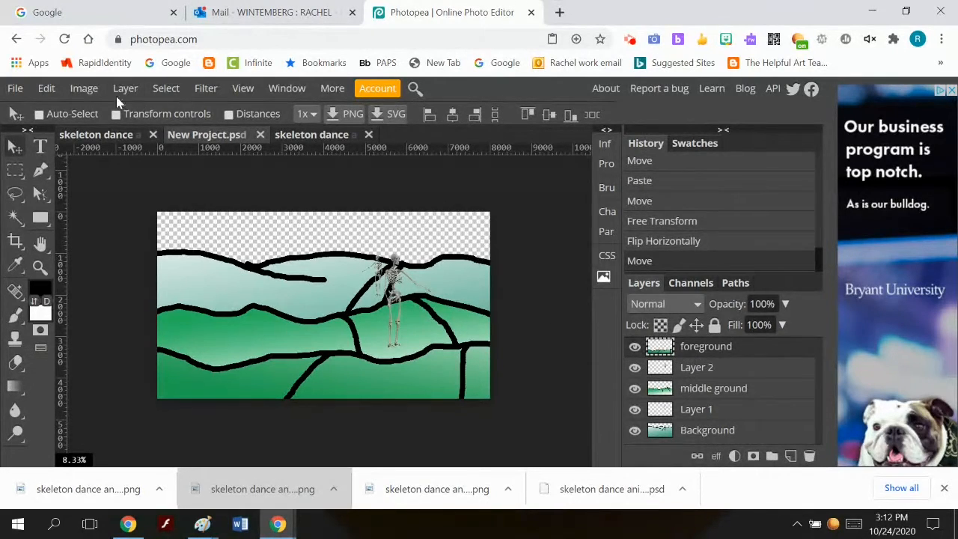
left_click(56, 86)
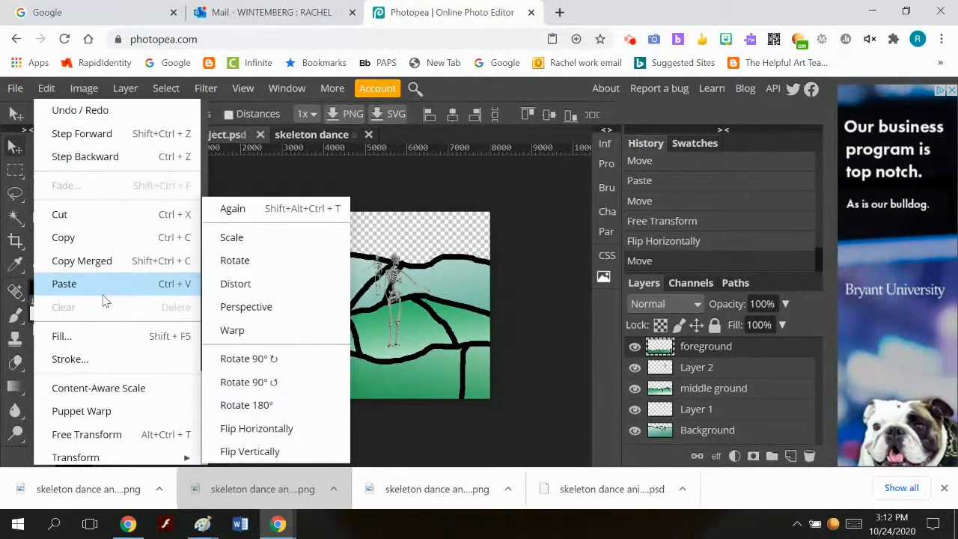
left_click(64, 284)
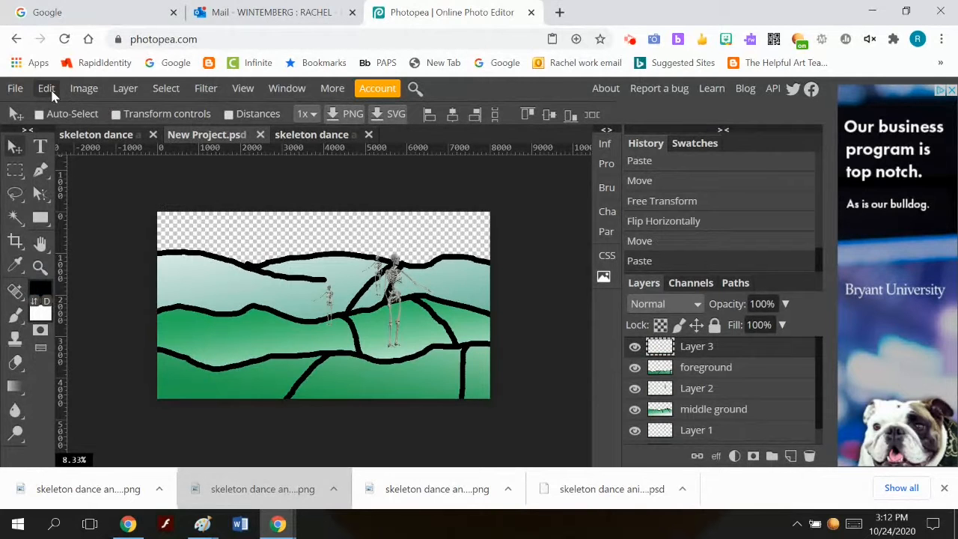
left_click_drag(332, 310, 382, 274)
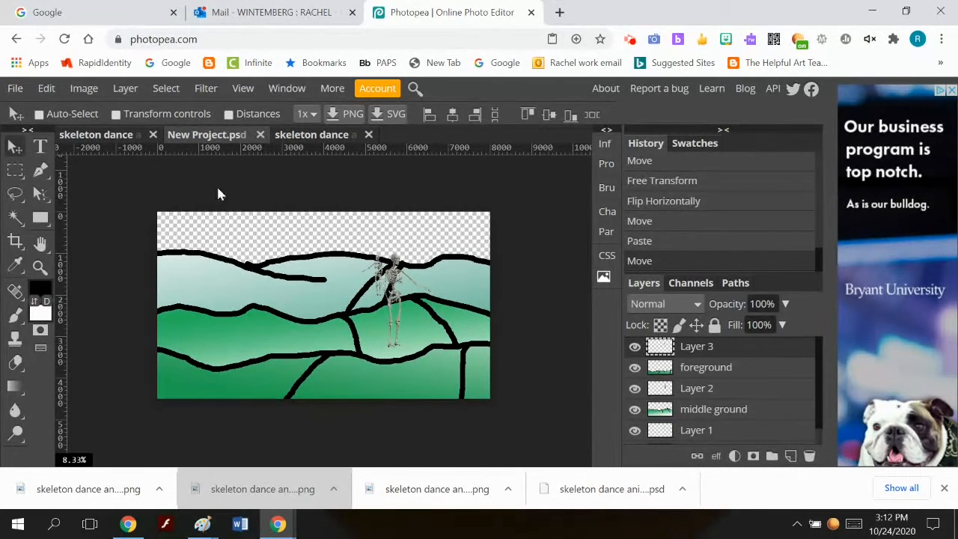
Scale the third skeleton to about 307% with its proportions kept, and place it standing on the foreground path
left_click(43, 88)
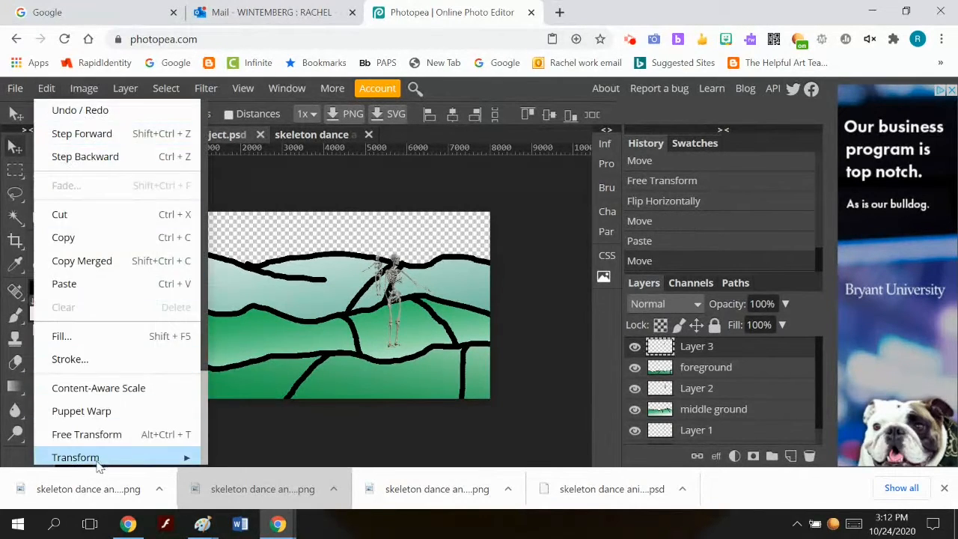
mouse_move(90, 456)
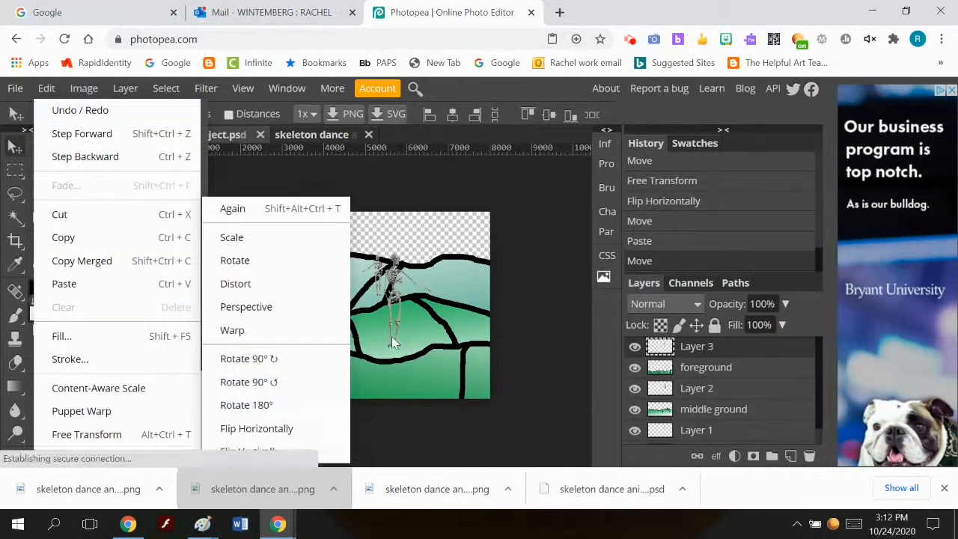
left_click(270, 238)
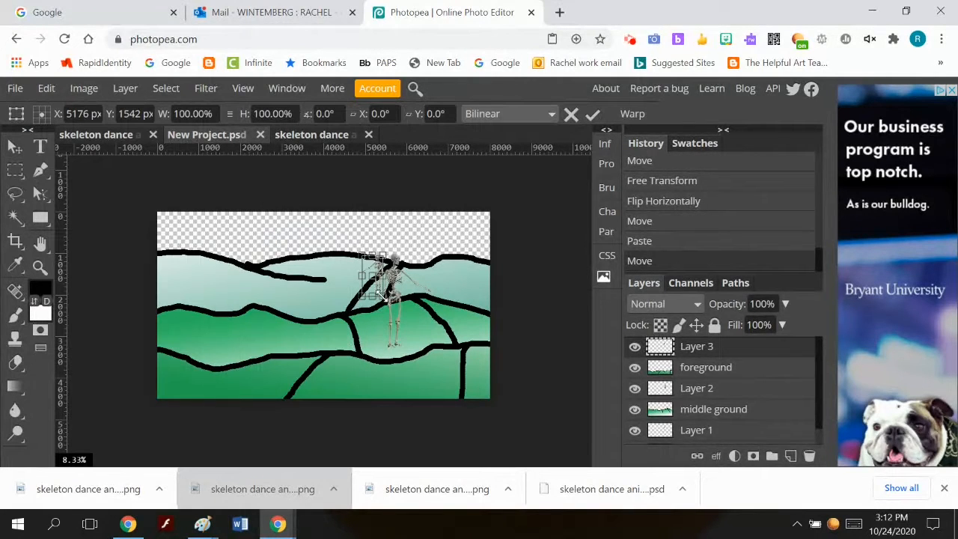
left_click_drag(382, 298, 425, 368)
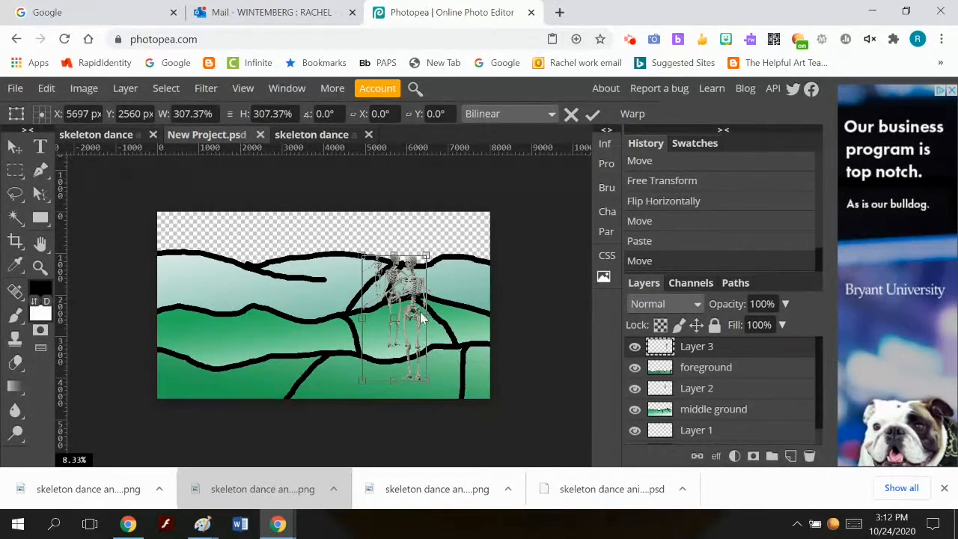
left_click_drag(417, 286, 357, 282)
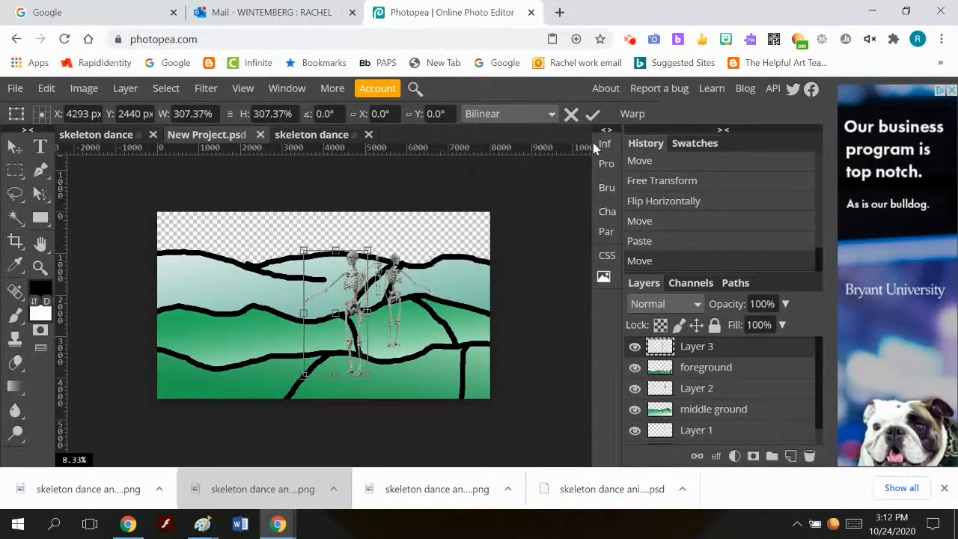
left_click(593, 117)
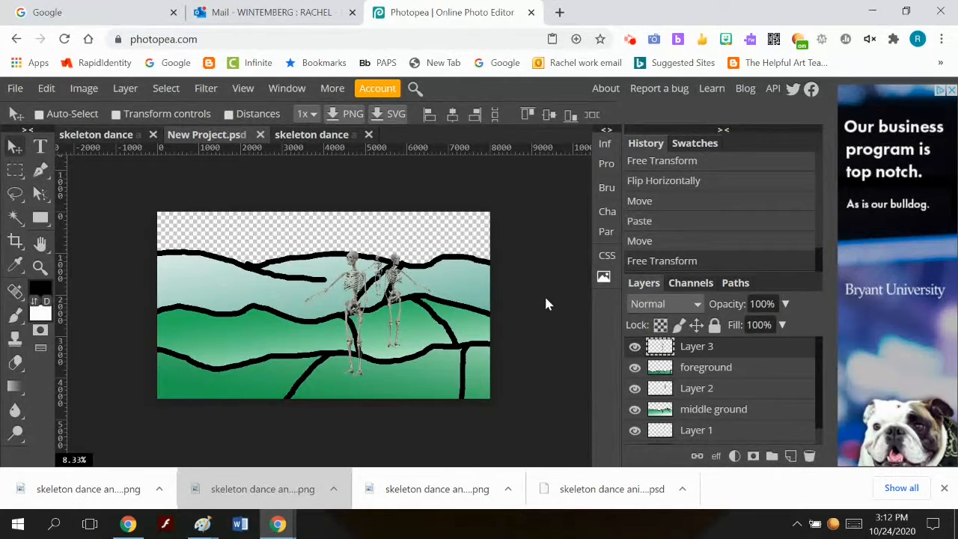
Darken the foreground layer with a Curves adjustment, pulling the middle of the RGB curve down
left_click(741, 413)
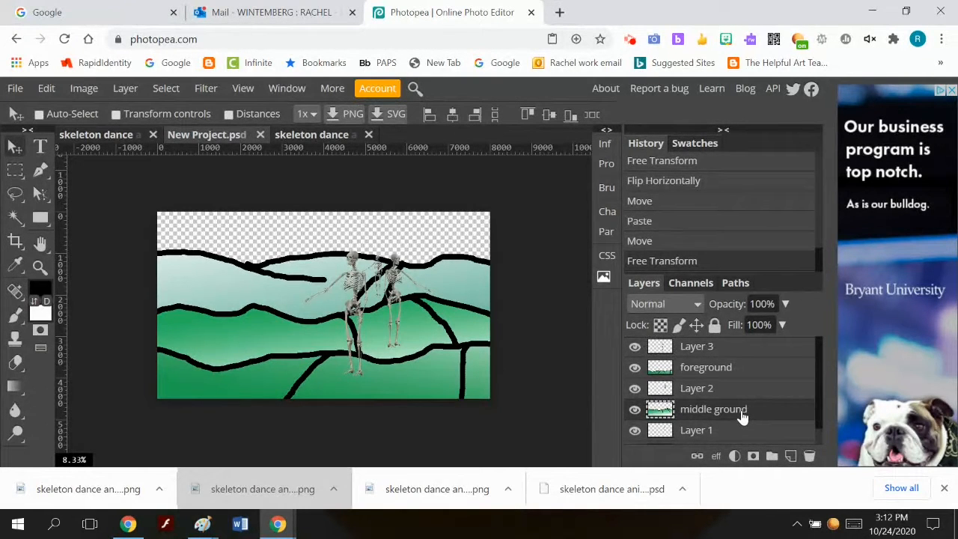
left_click(722, 368)
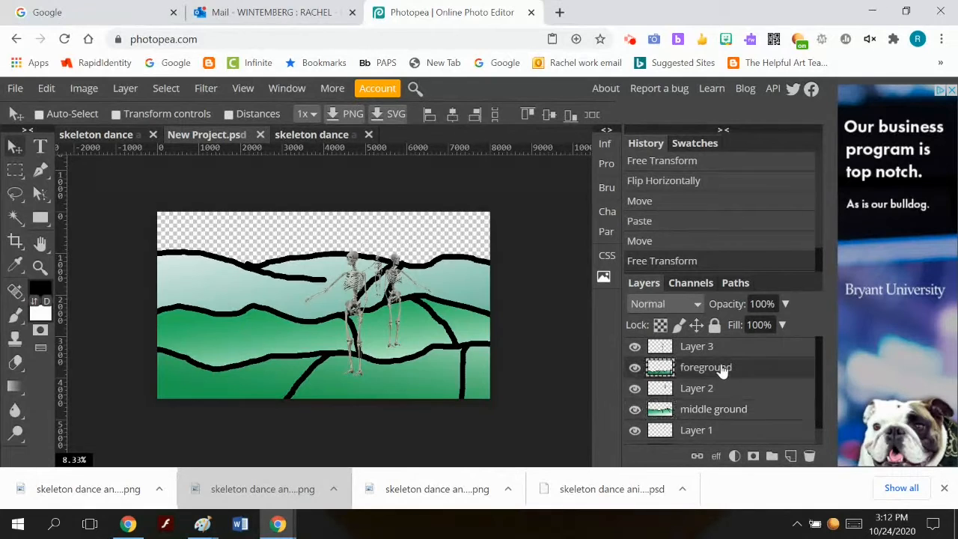
left_click(83, 90)
mouse_move(104, 110)
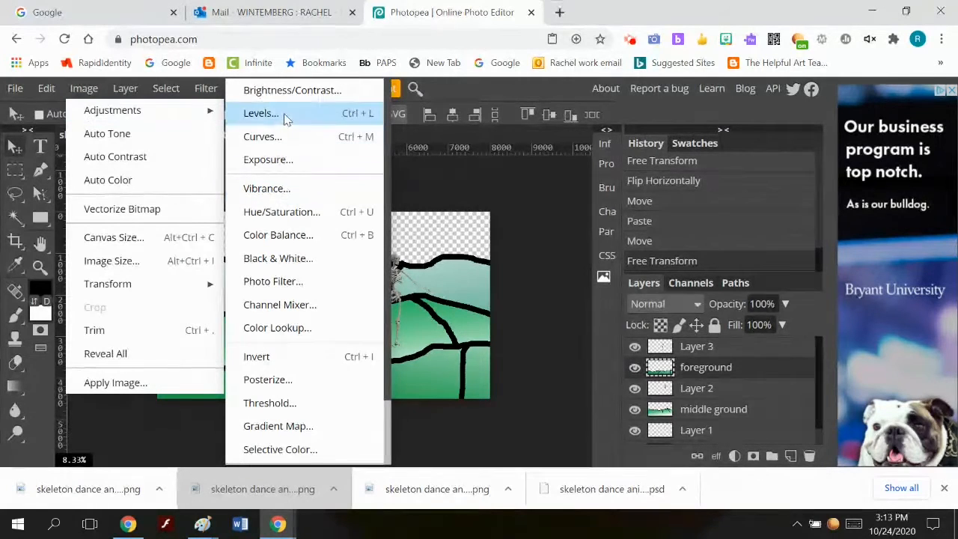
left_click(291, 135)
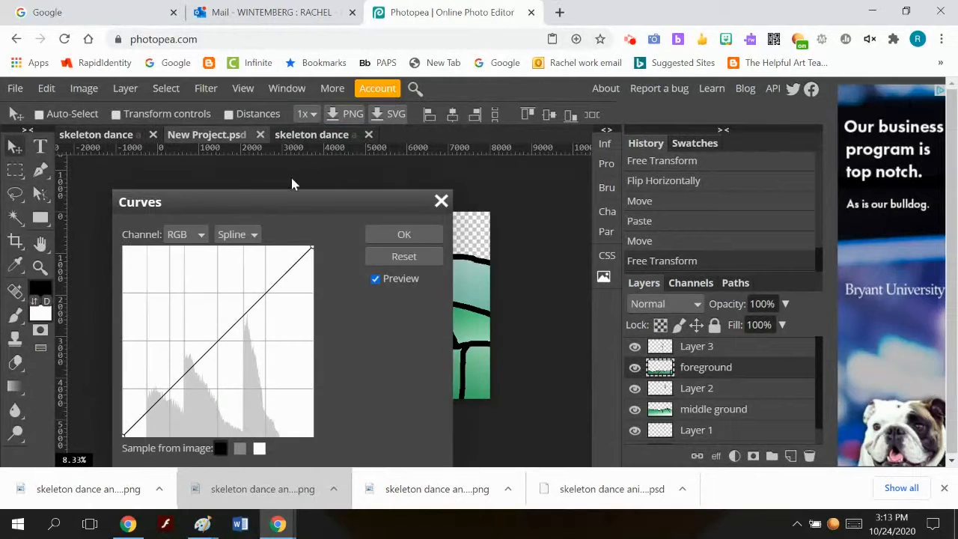
left_click_drag(295, 207, 793, 94)
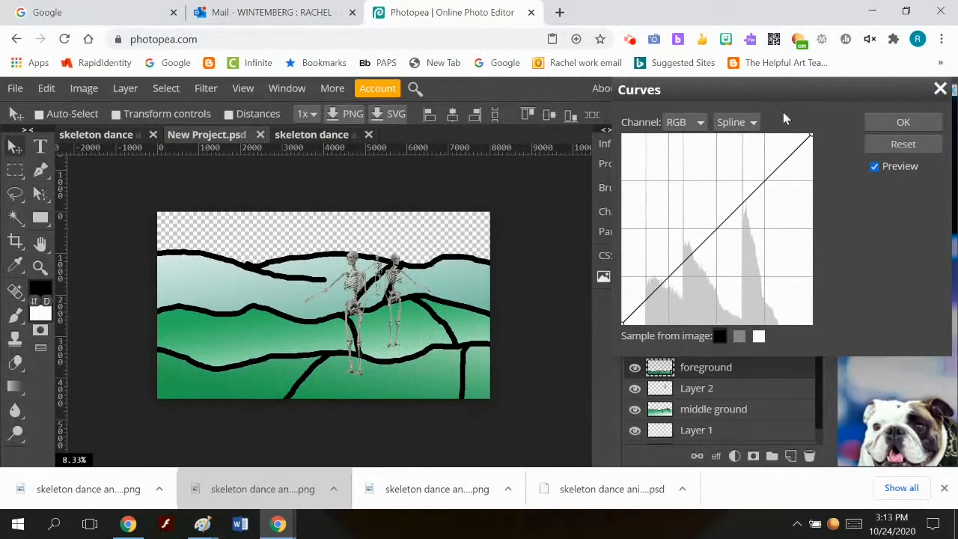
left_click_drag(721, 234, 738, 255)
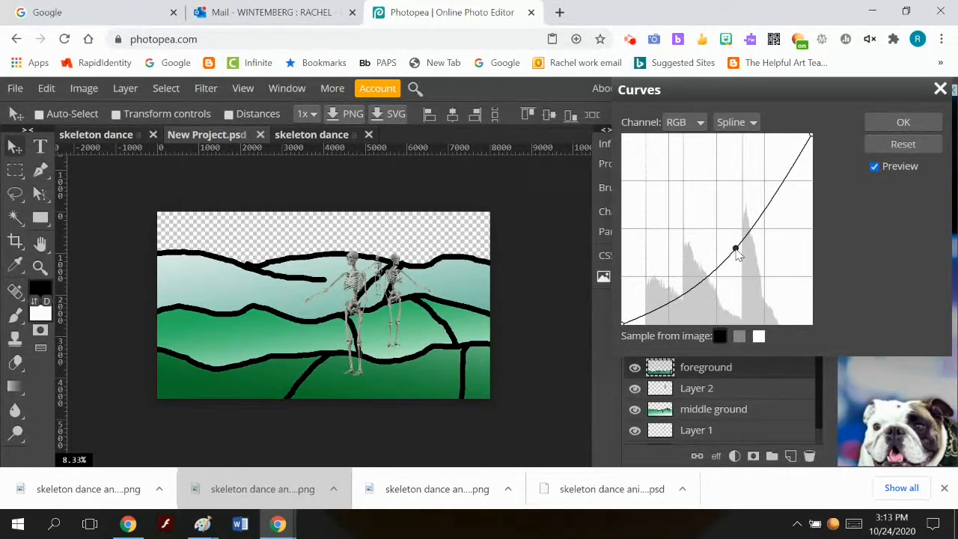
left_click(902, 125)
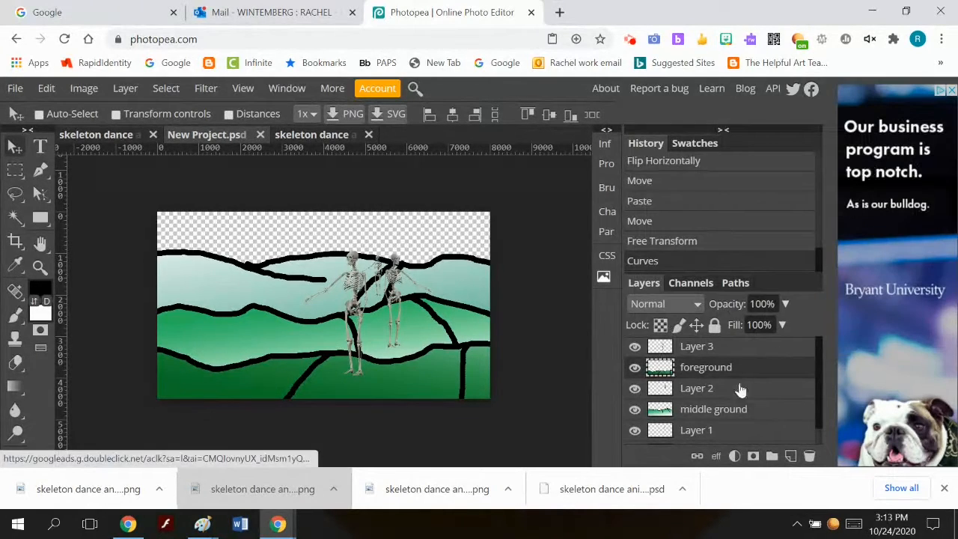
Lighten the middle ground layer with a Curves adjustment, raising the middle of the RGB curve
left_click(716, 417)
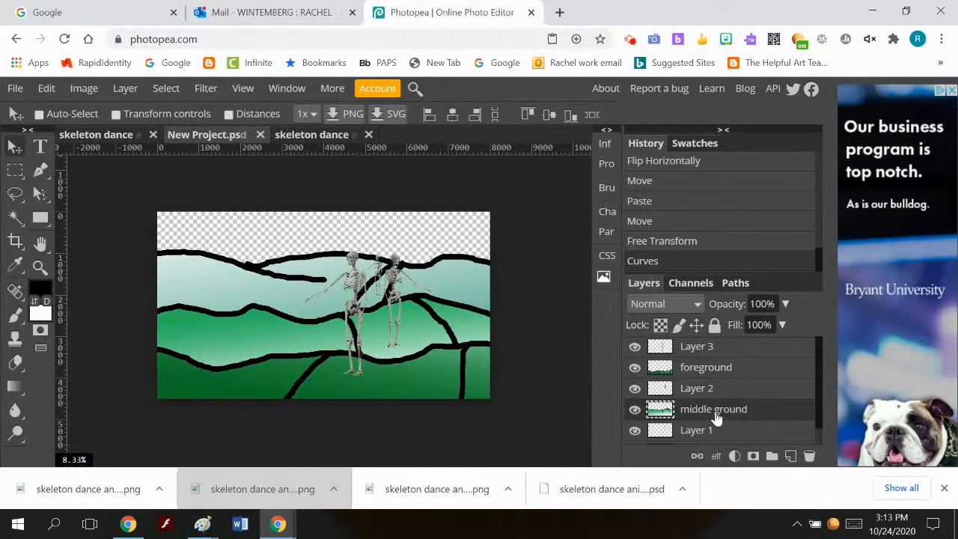
left_click(84, 88)
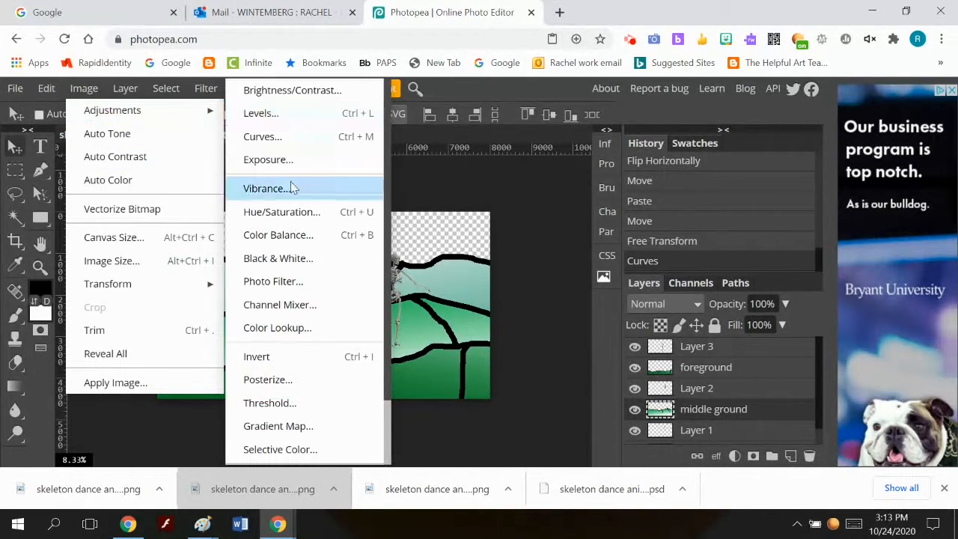
left_click(292, 141)
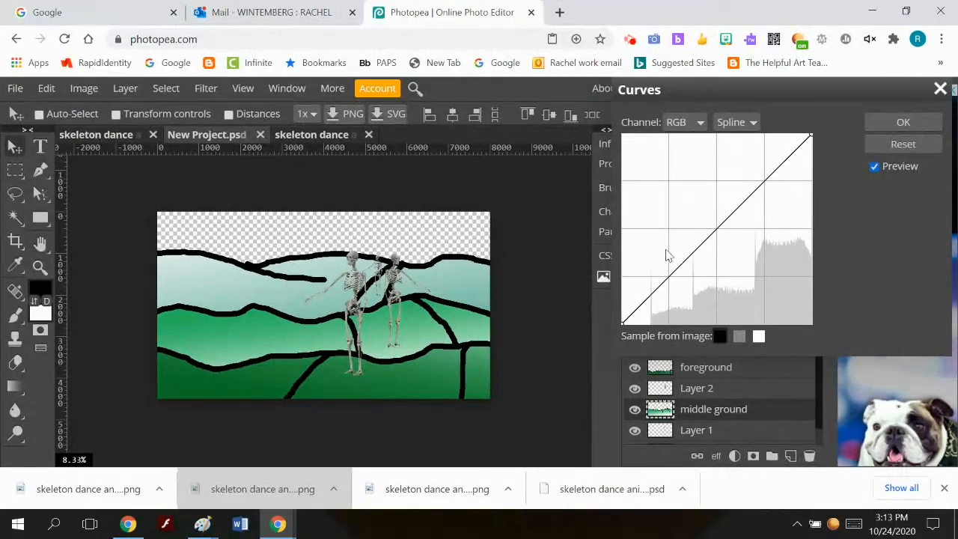
left_click_drag(715, 236, 696, 219)
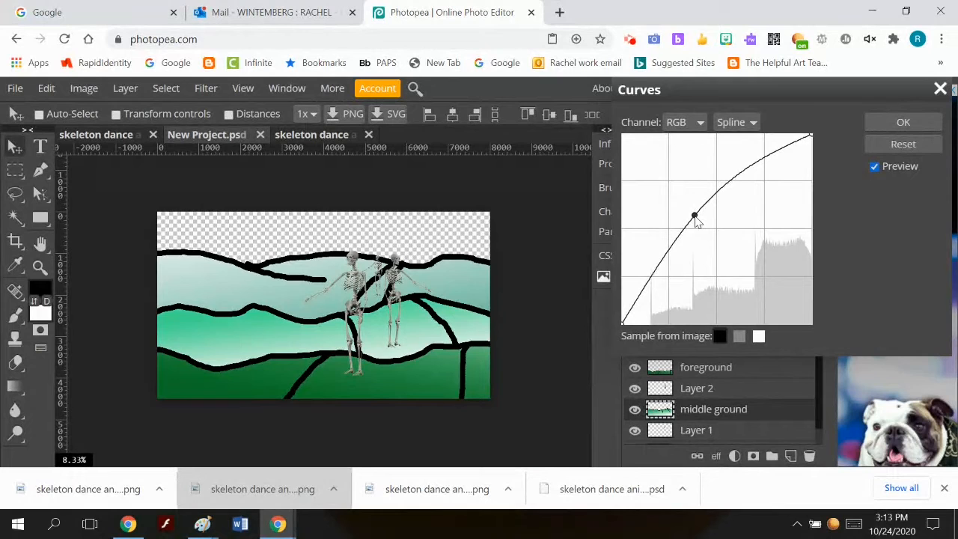
left_click(904, 124)
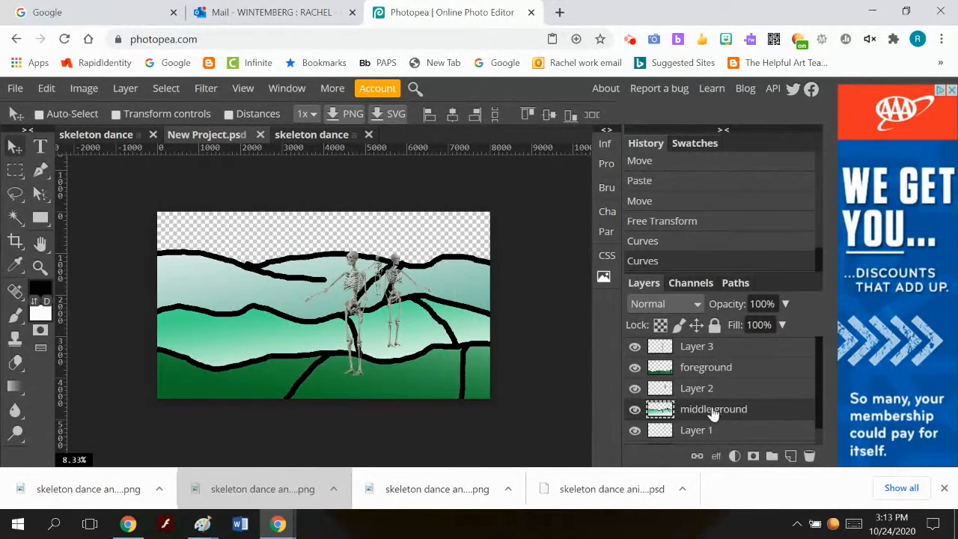
Try to lighten the Background layer by raising the middle of its RGB curve, and discard the Curves adjustment
scroll(715, 411, "down", 1)
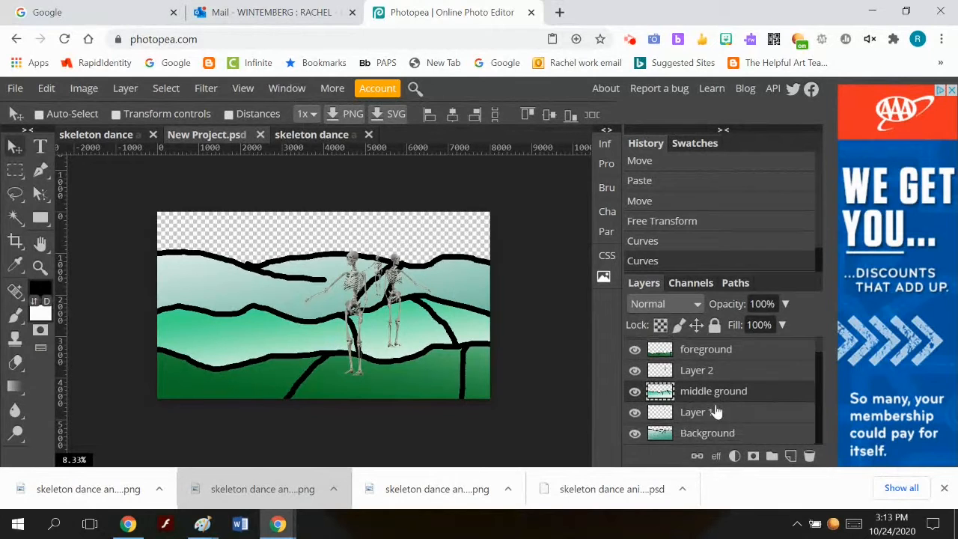
left_click(712, 434)
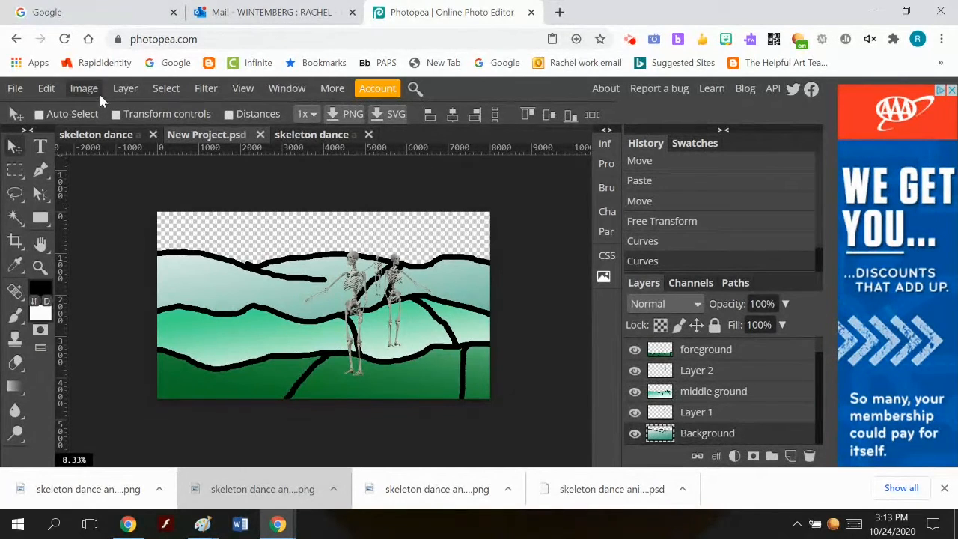
left_click(99, 92)
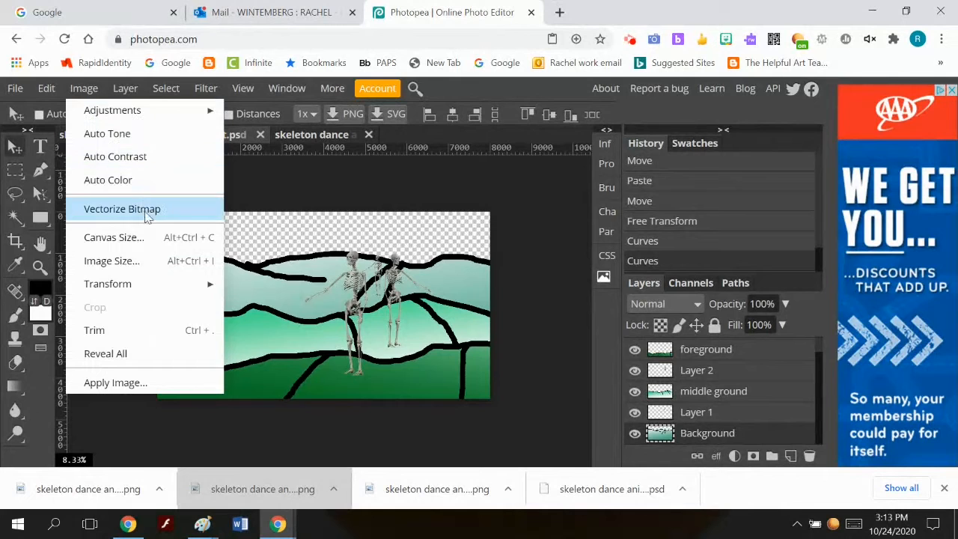
mouse_move(179, 110)
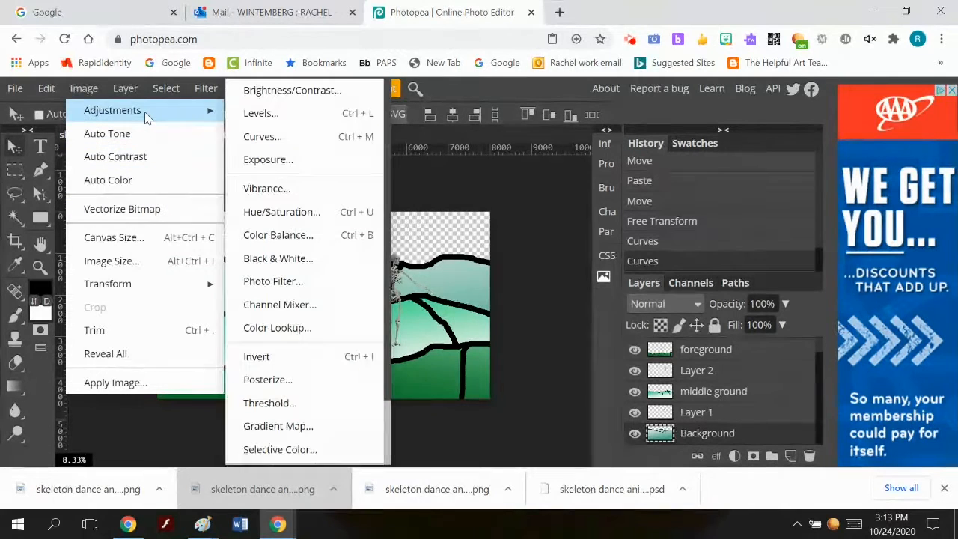
left_click(297, 141)
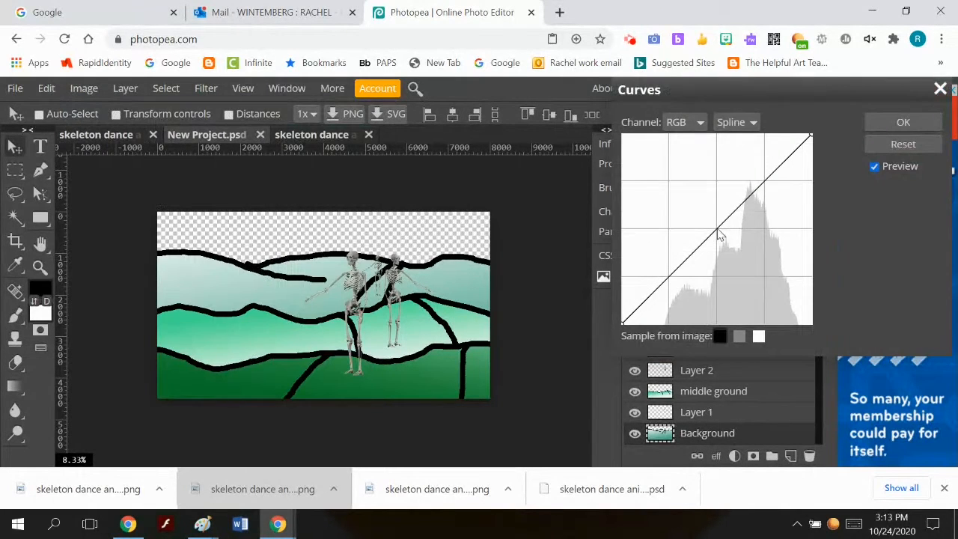
mouse_move(717, 232)
left_mouse_down()
mouse_move(688, 210)
mouse_move(700, 226)
left_mouse_up()
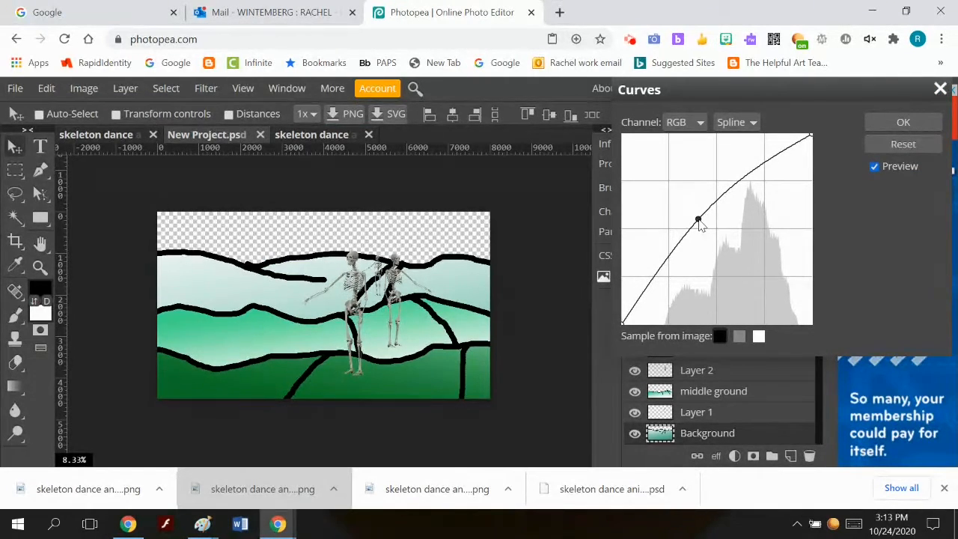
left_click_drag(698, 221, 703, 229)
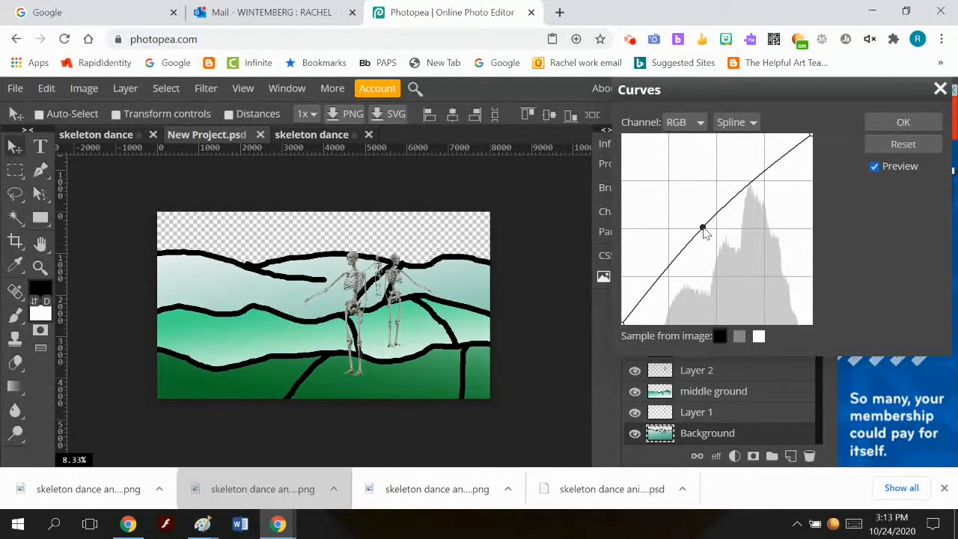
left_click(904, 147)
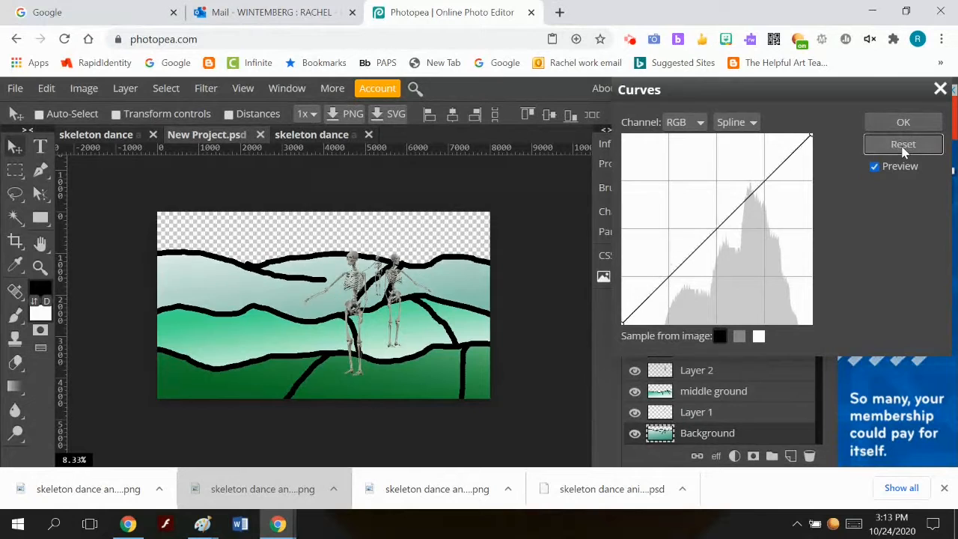
left_click(940, 89)
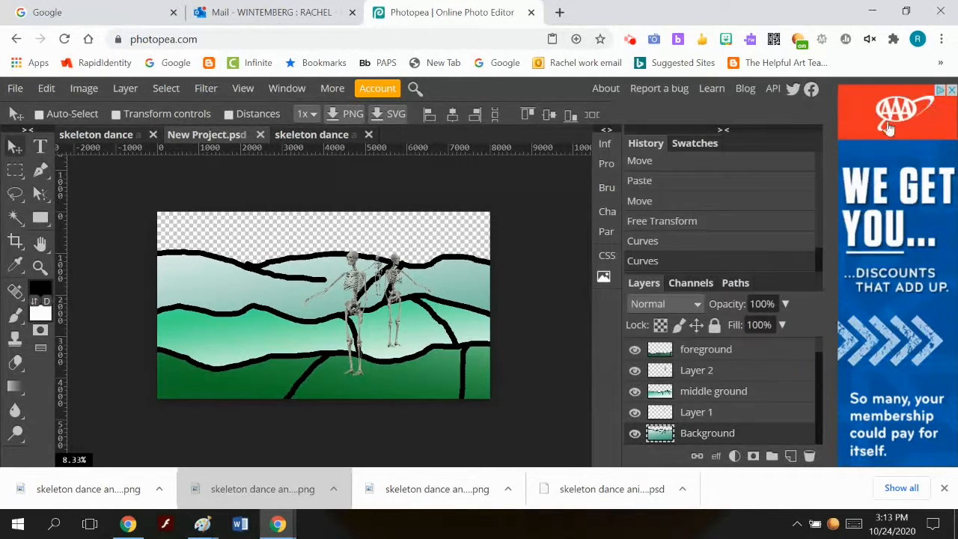
Apply a Vibrance adjustment to the Background layer after trying different saturation levels, and leave the layer's opacity at 100%
left_click(81, 89)
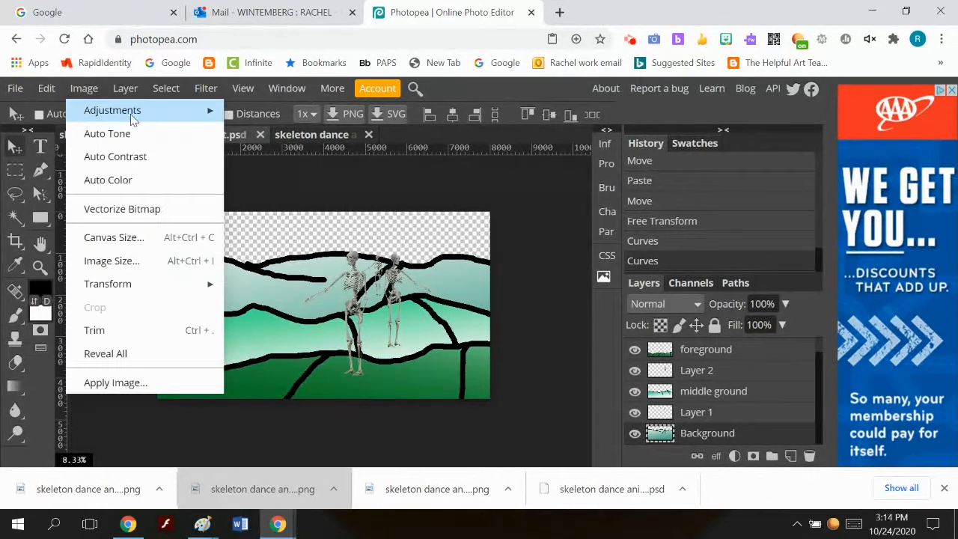
mouse_move(127, 113)
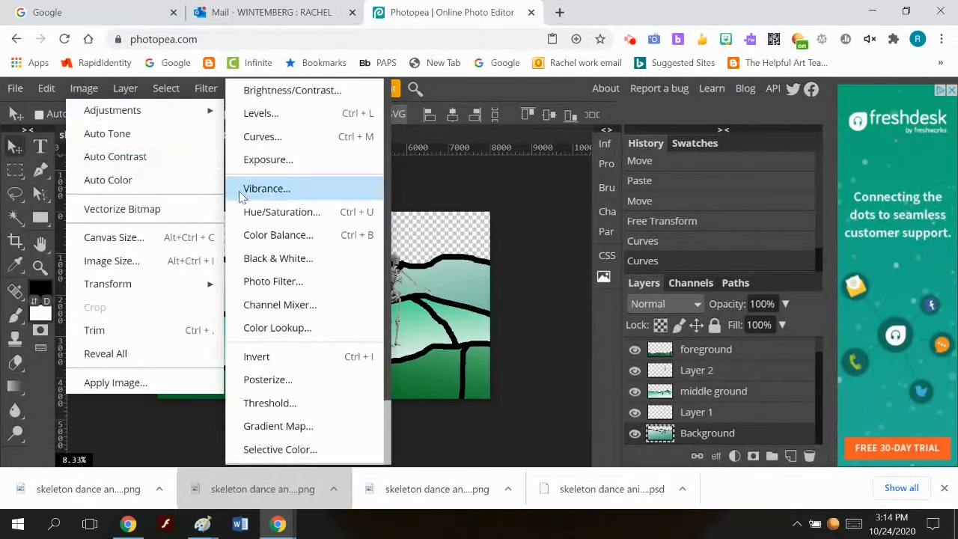
left_click(264, 191)
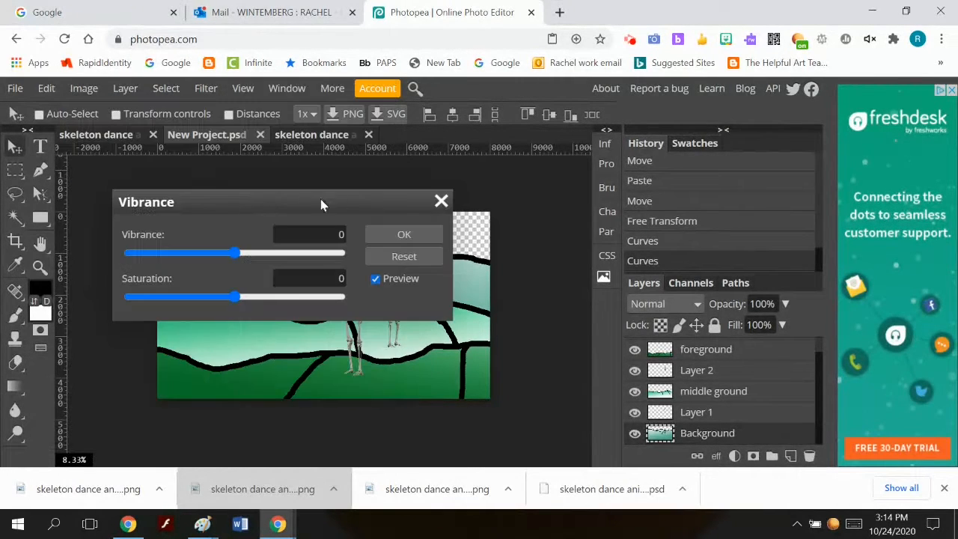
left_click_drag(305, 206, 701, 146)
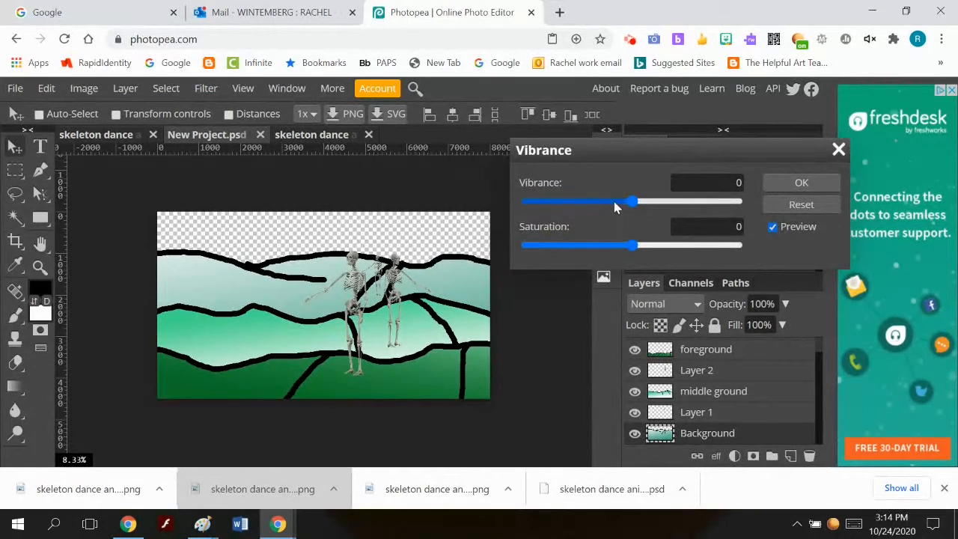
left_click_drag(633, 249, 587, 254)
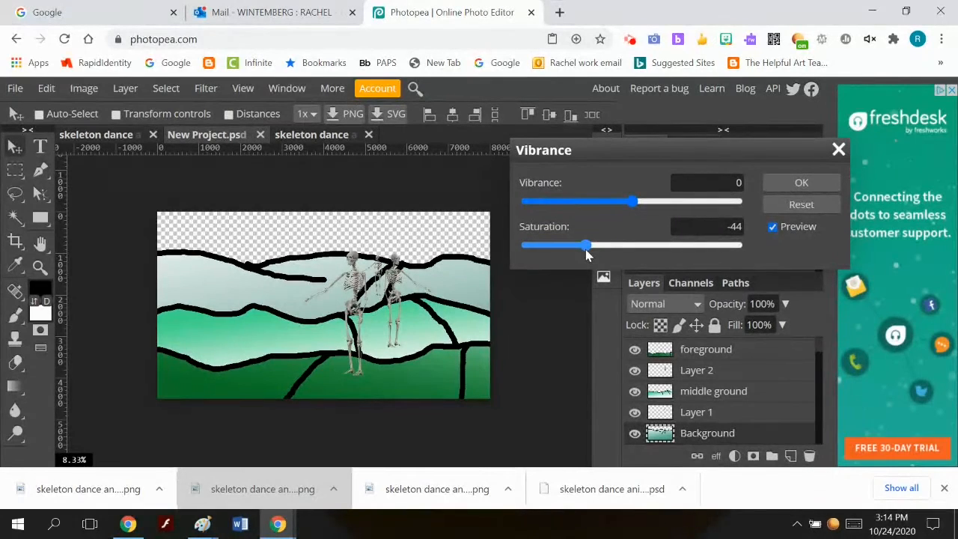
left_click_drag(664, 256, 692, 251)
left_click_drag(610, 253, 637, 210)
left_click(796, 186)
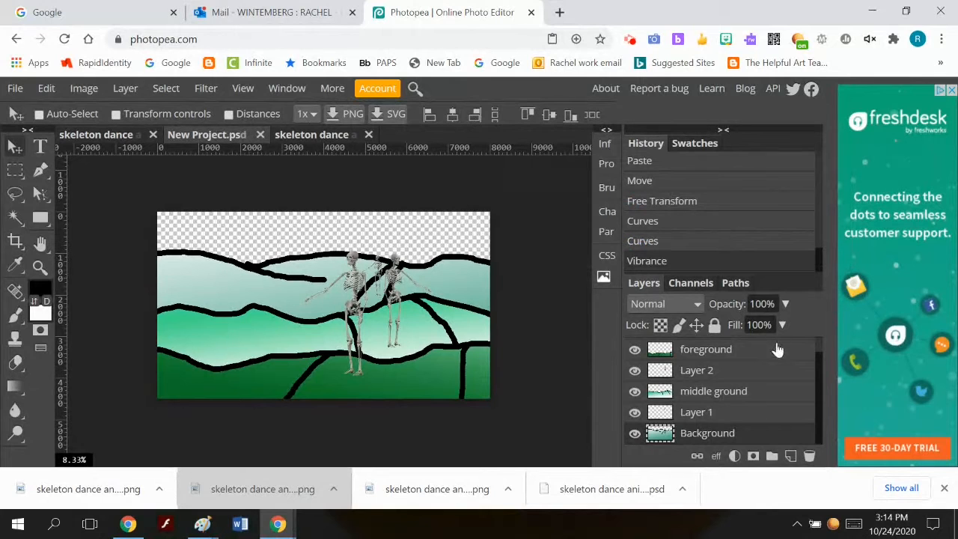
left_click(785, 303)
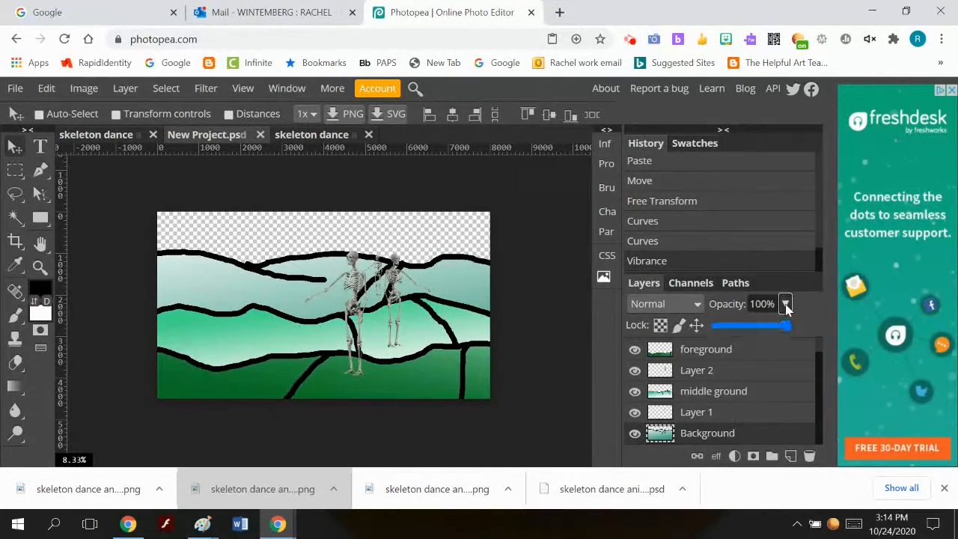
left_click_drag(783, 326, 820, 318)
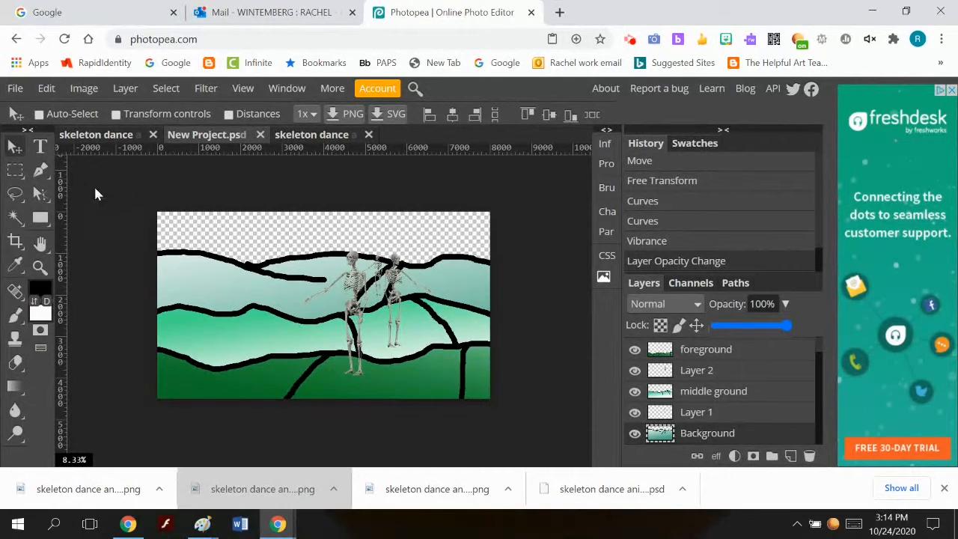
Select the Background layer's black outlines with the Magic Wand, and Free Transform them to about 150% width and 41% height
left_click(16, 216)
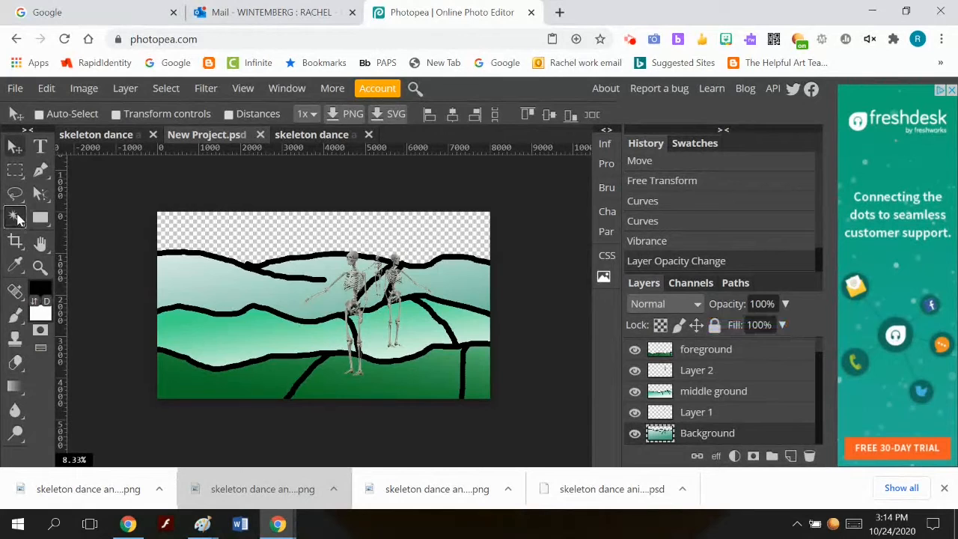
left_click(277, 266)
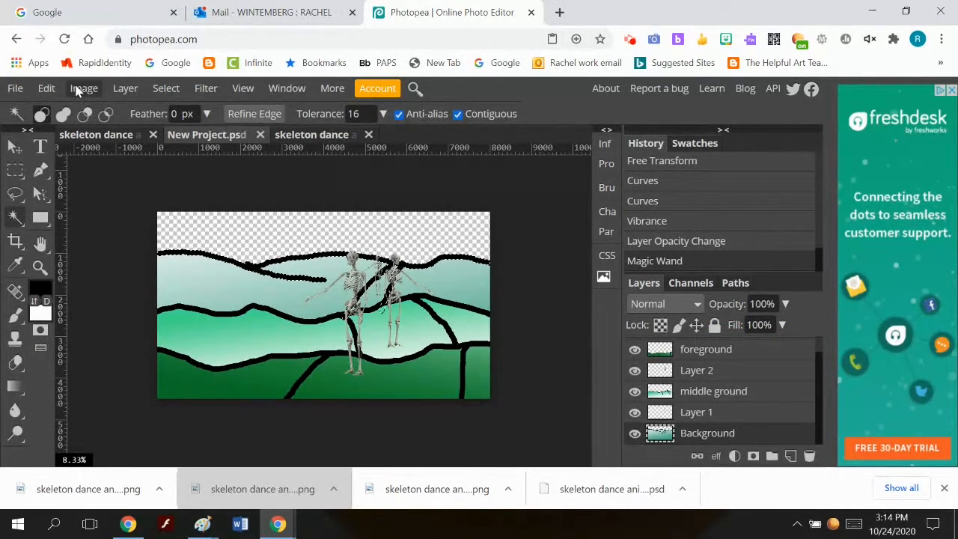
left_click(54, 86)
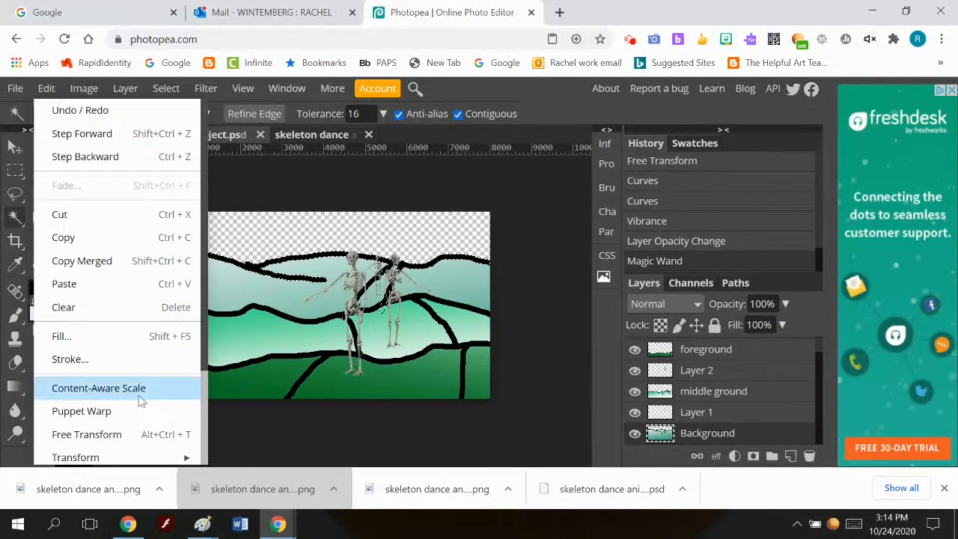
left_click(146, 434)
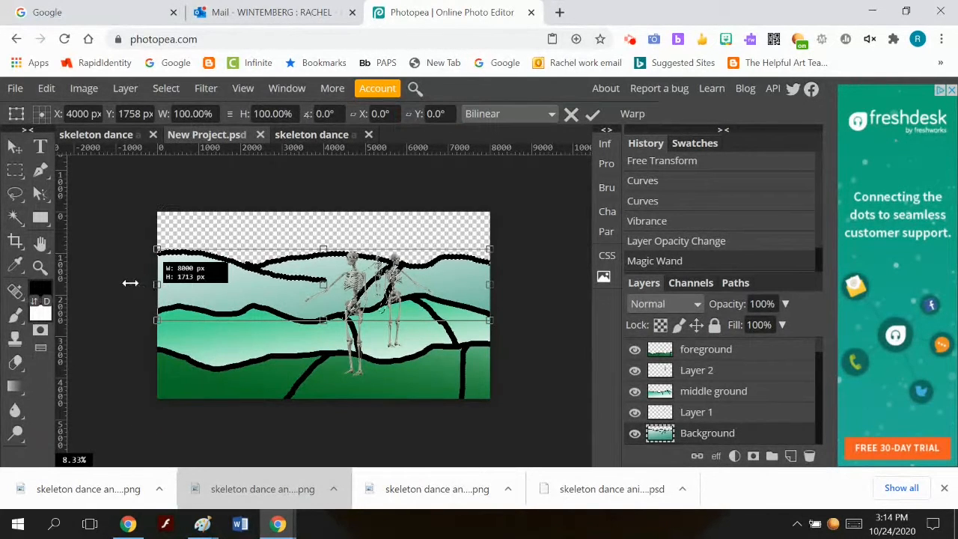
left_click_drag(115, 281, 88, 281)
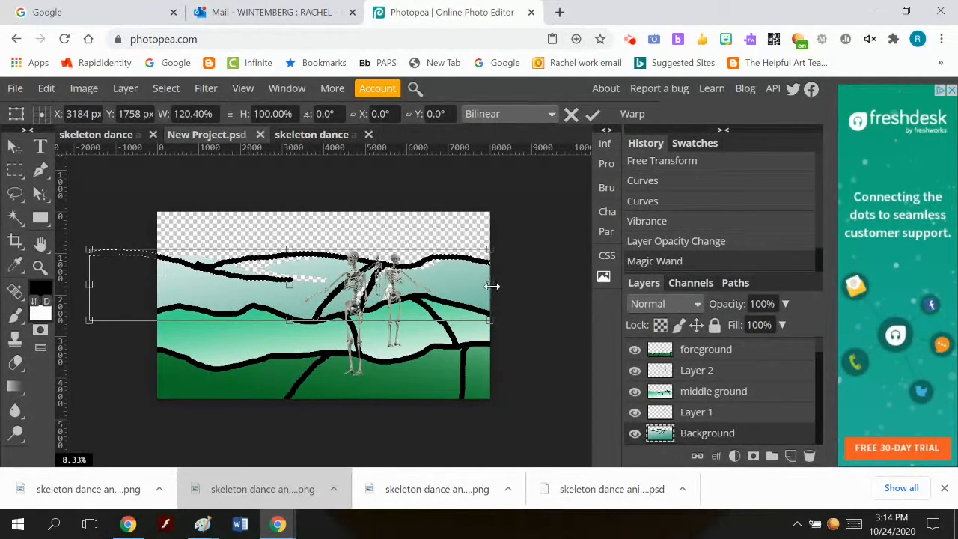
left_click_drag(571, 292, 589, 293)
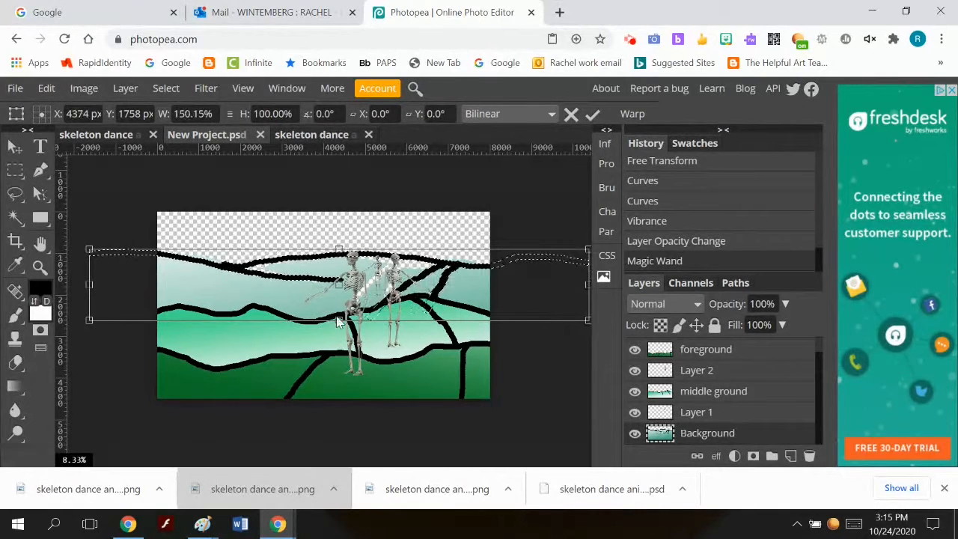
left_click_drag(337, 321, 329, 278)
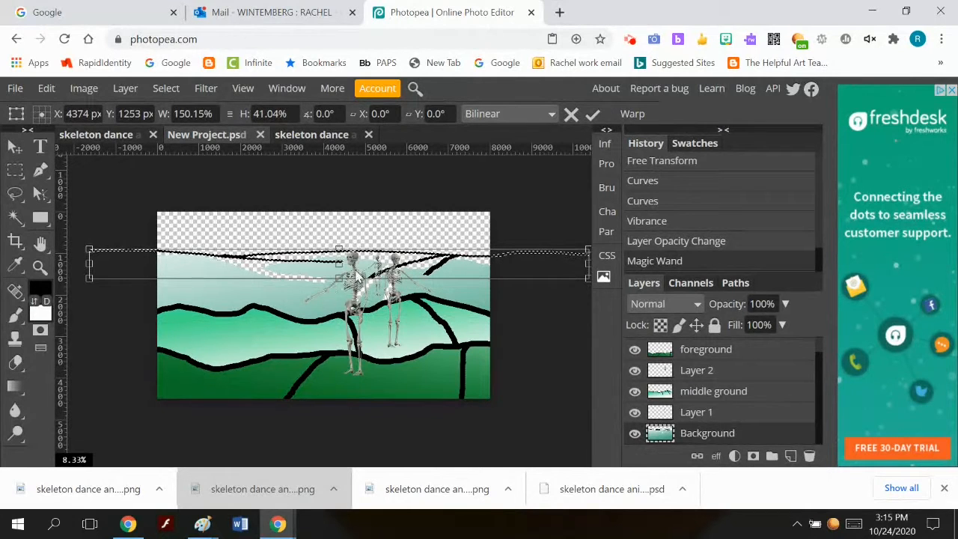
left_click(593, 116)
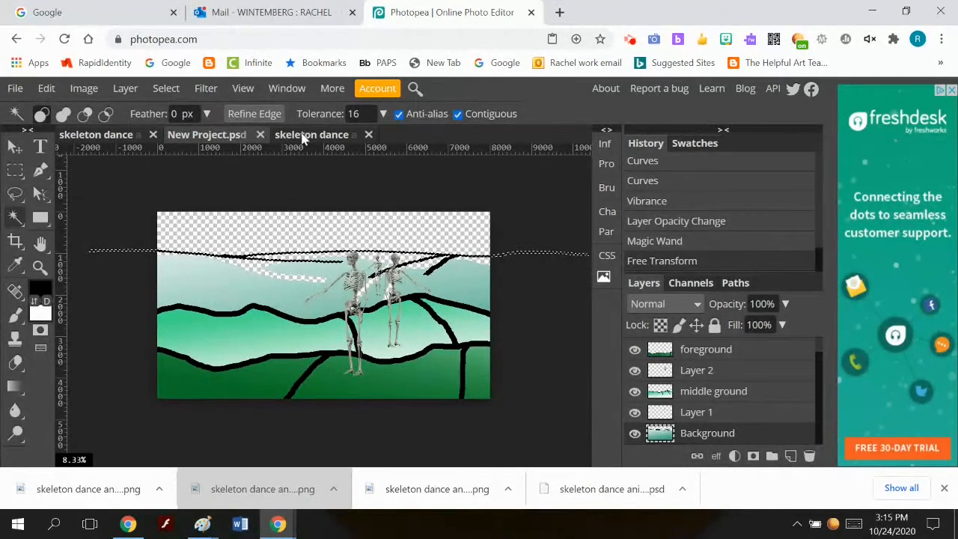
left_click(161, 89)
left_click(187, 140)
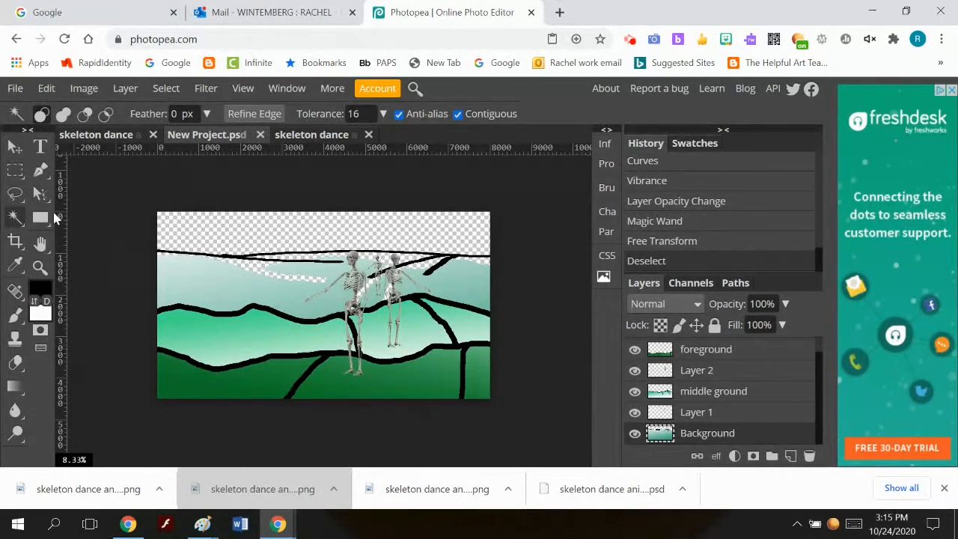
Select all the transparent gaps left where the old outlines were on the Background layer, using the Magic Wand
left_click(18, 221)
left_click(260, 269)
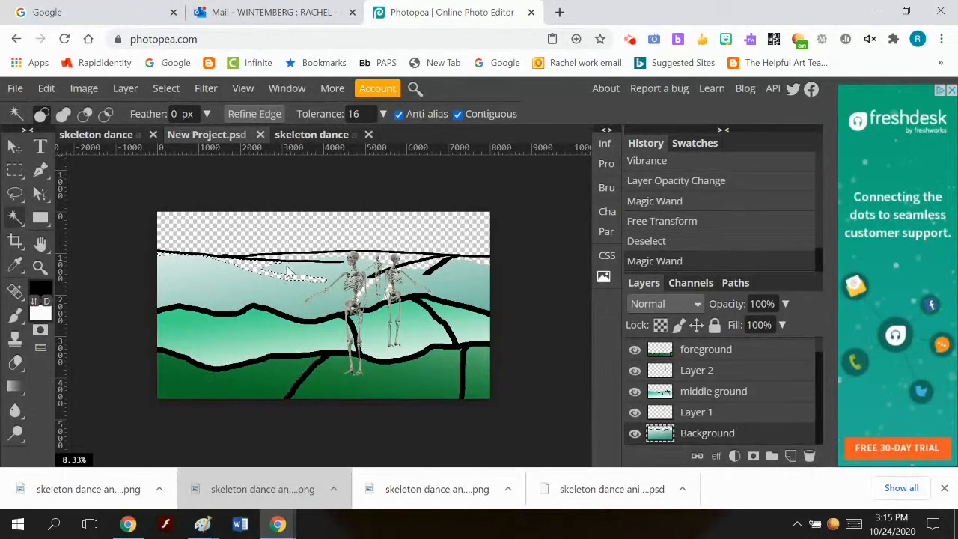
key("shift")
left_click(320, 260, "shift")
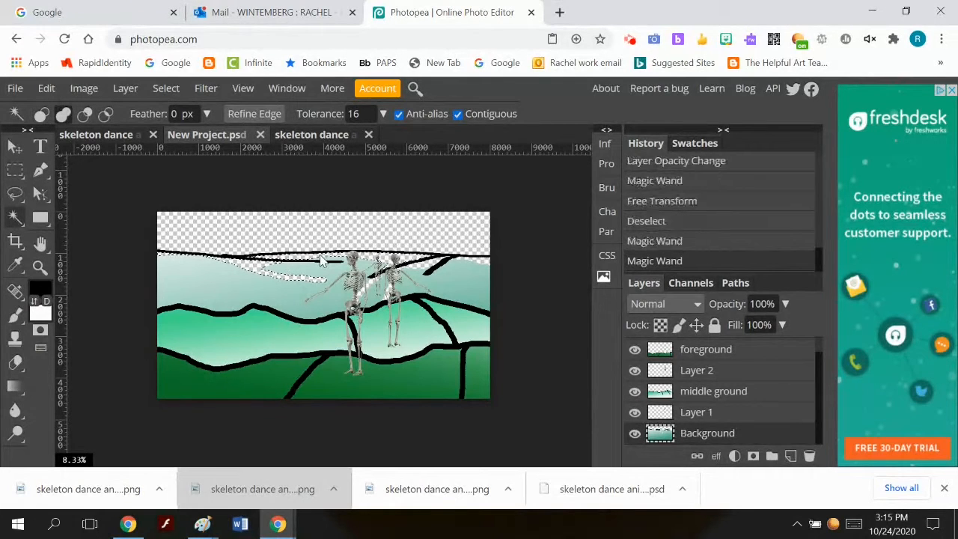
left_click(428, 270)
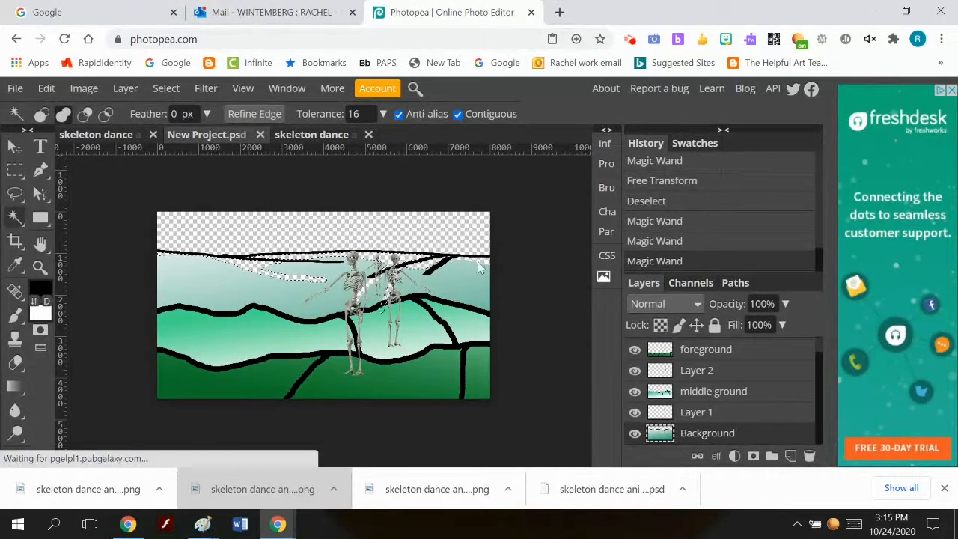
left_click(482, 267)
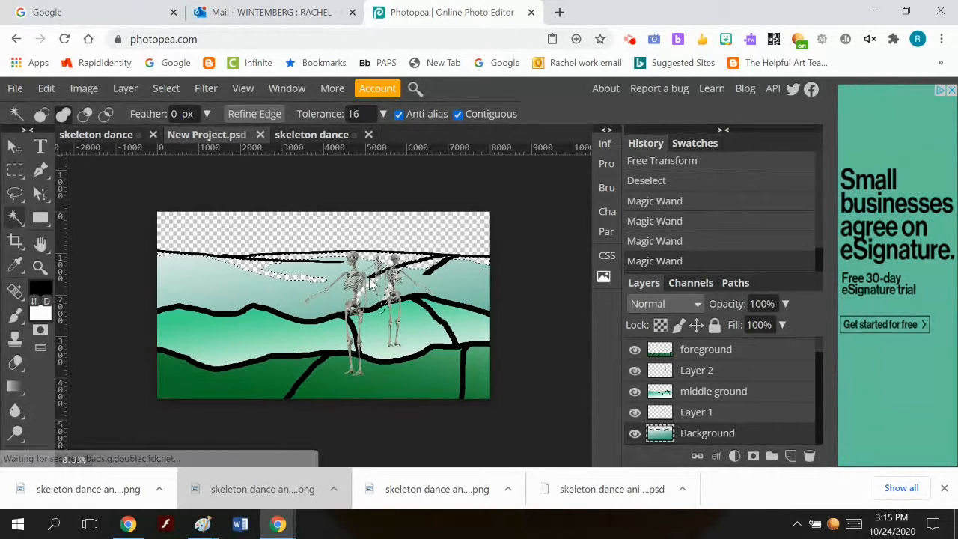
left_click(382, 301)
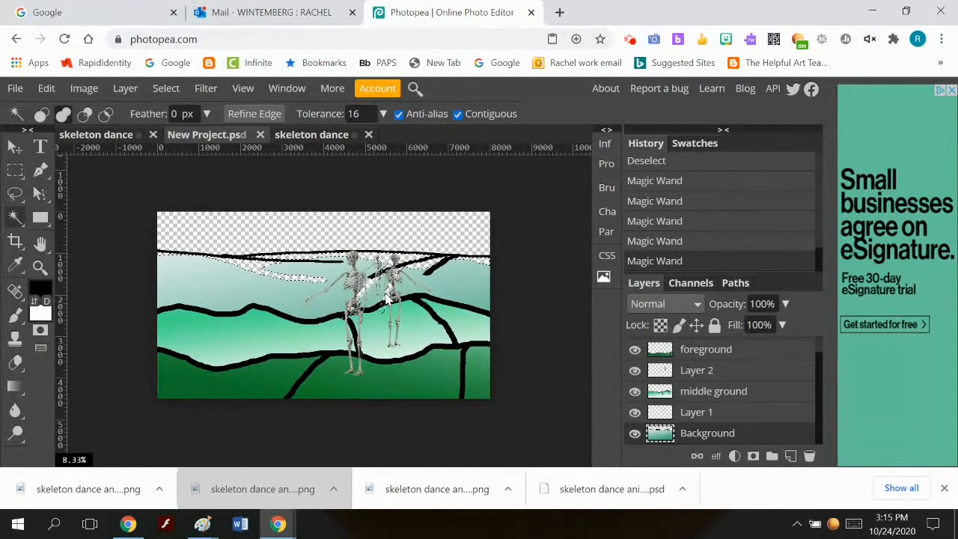
left_click(387, 298)
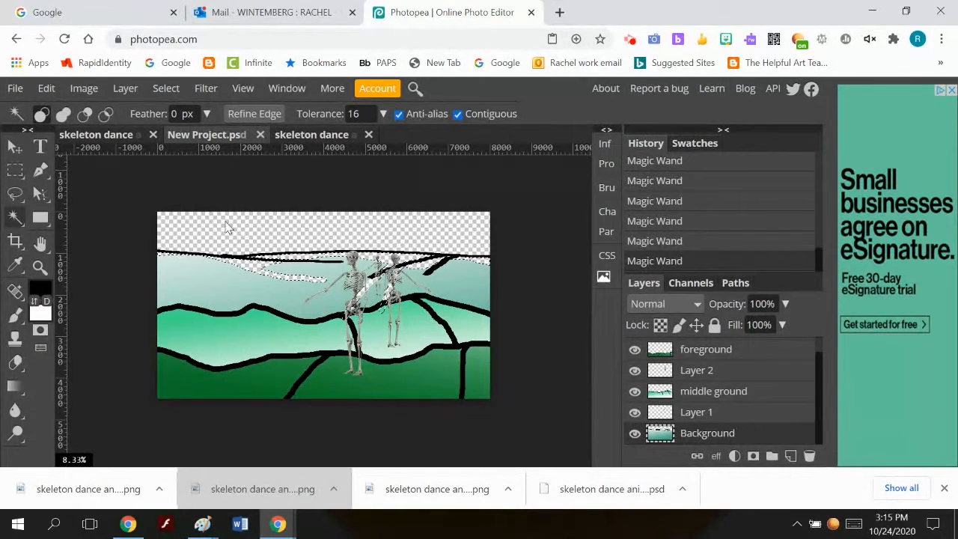
Fill the selected gaps on the Background layer with a Content Aware fill at 100% opacity, and clear the selection
left_click(52, 86)
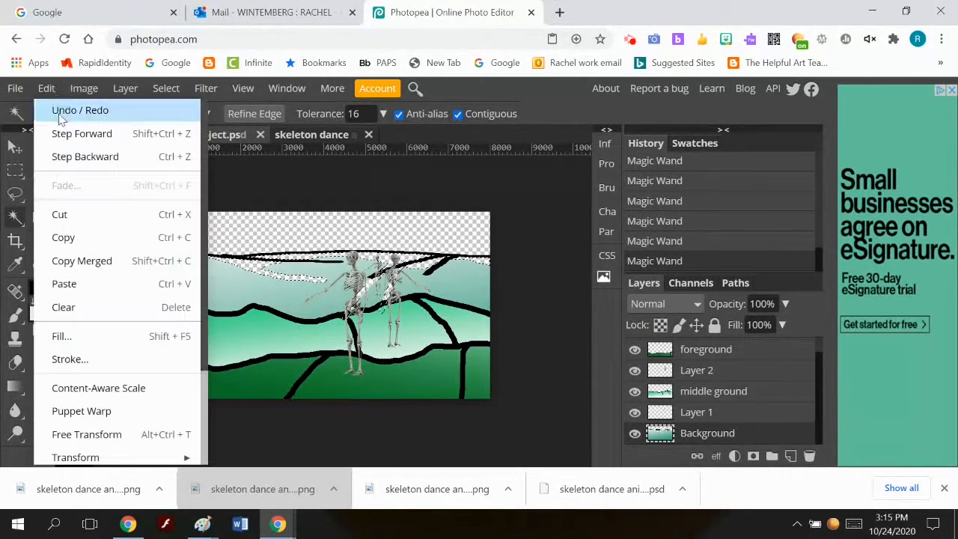
left_click(105, 336)
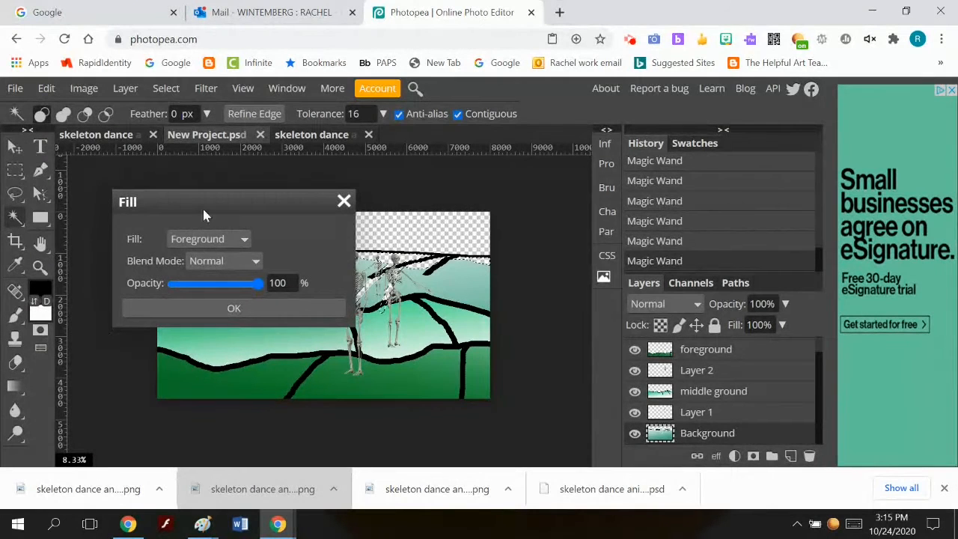
left_click_drag(232, 204, 752, 158)
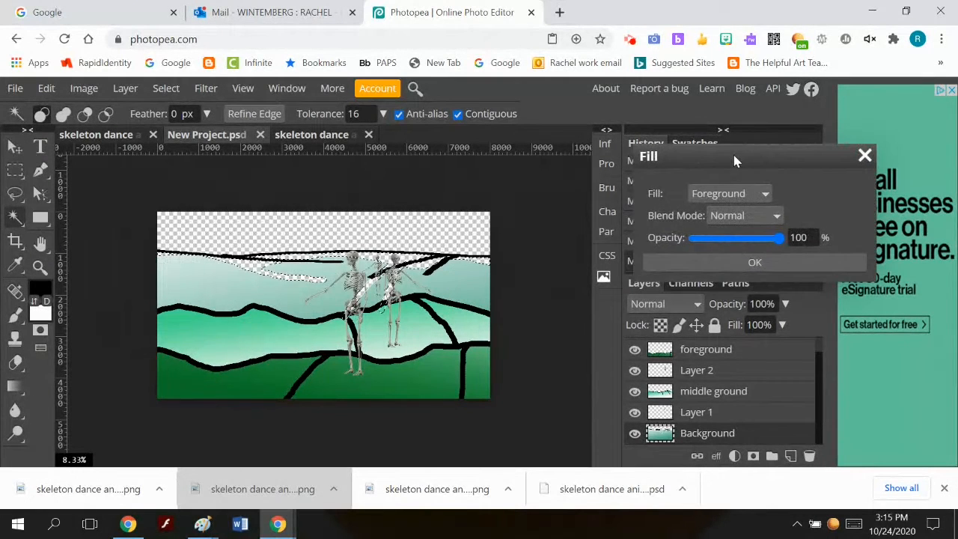
left_click(762, 193)
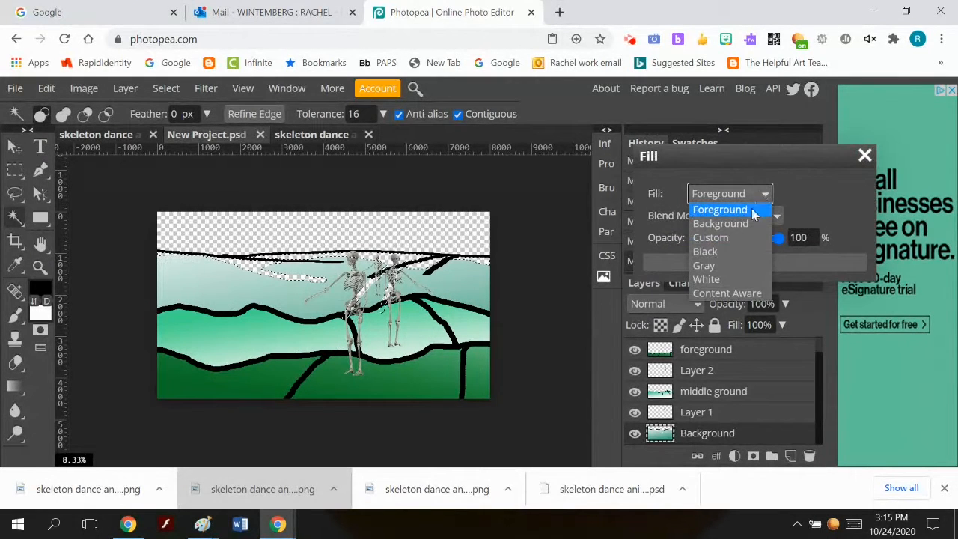
left_click(728, 293)
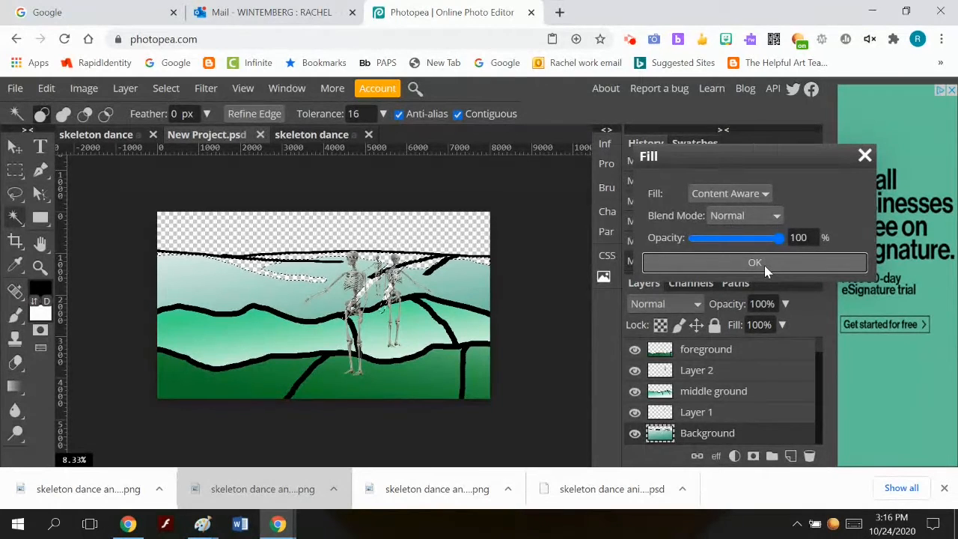
left_click(765, 269)
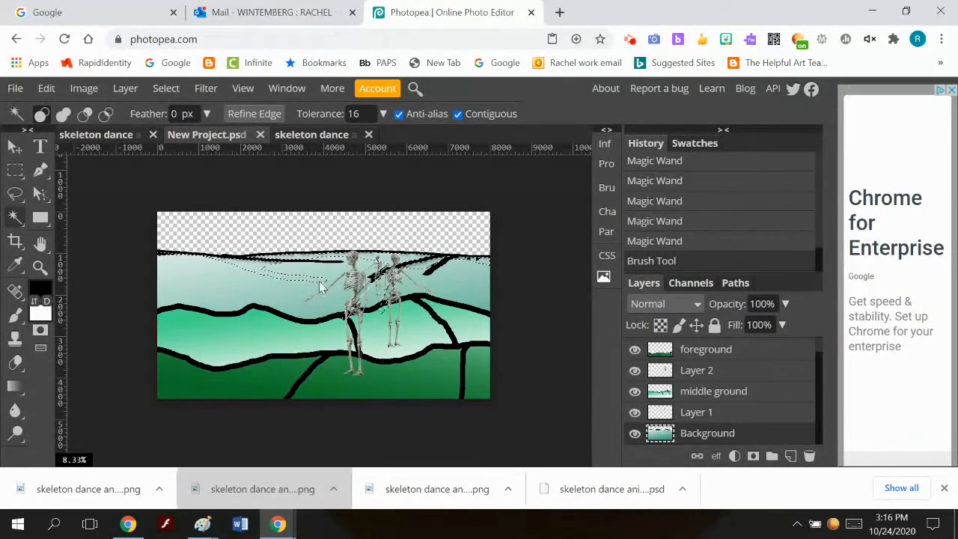
left_click(167, 89)
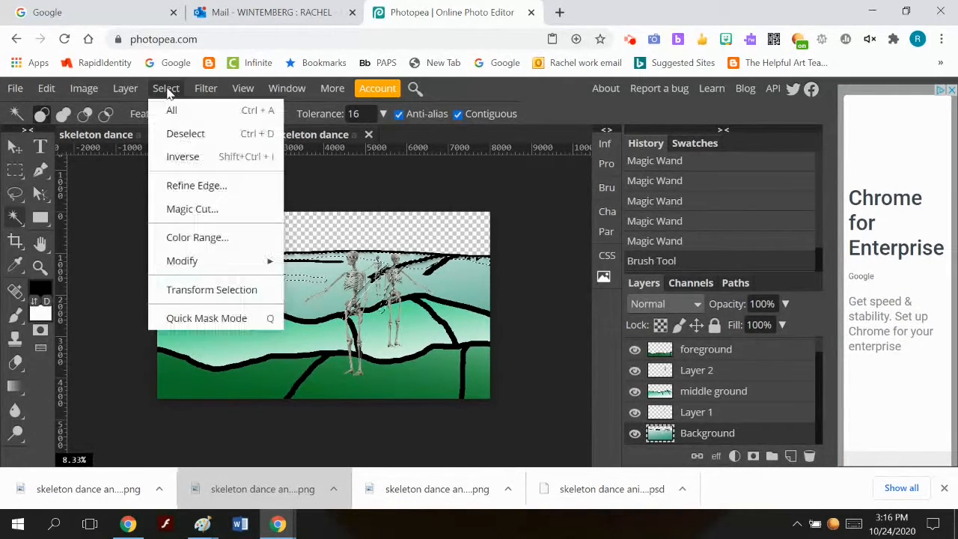
left_click(184, 134)
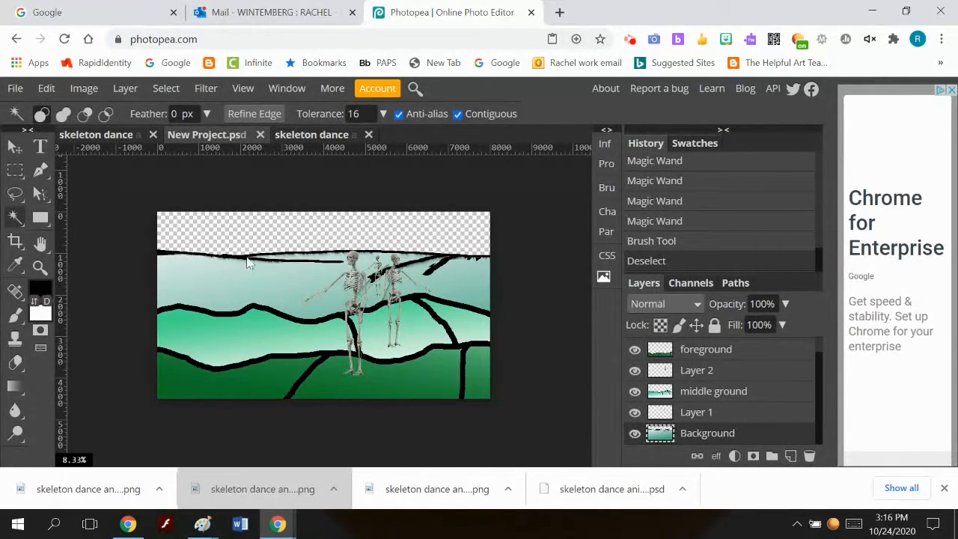
Move the Background layer's hills lower, and shift the small skeleton on Layer 1 down and to the right
left_click(13, 149)
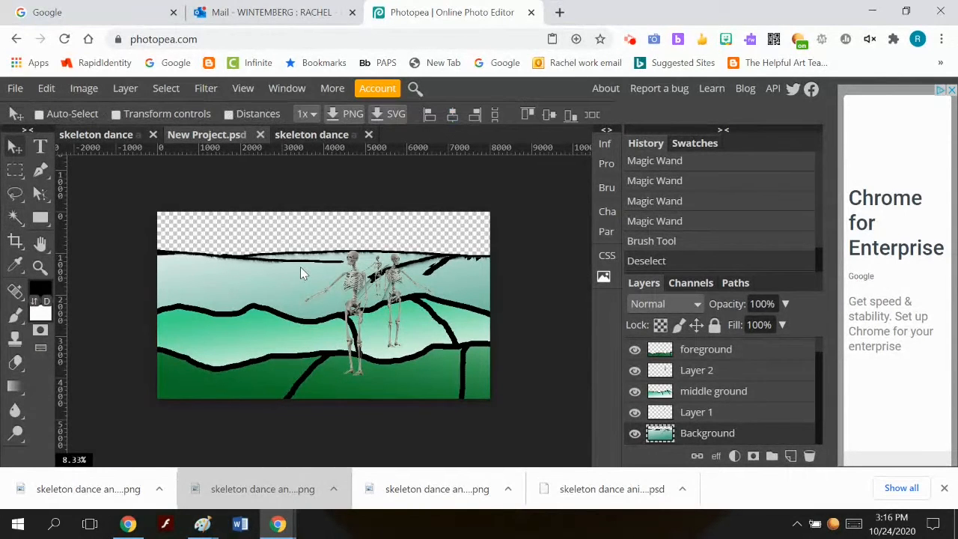
left_click_drag(300, 266, 303, 295)
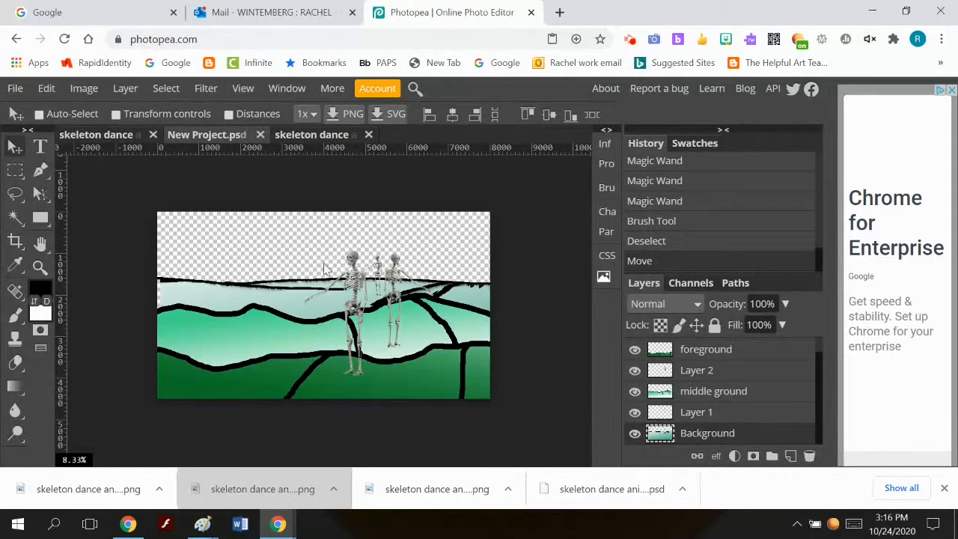
left_click(705, 413)
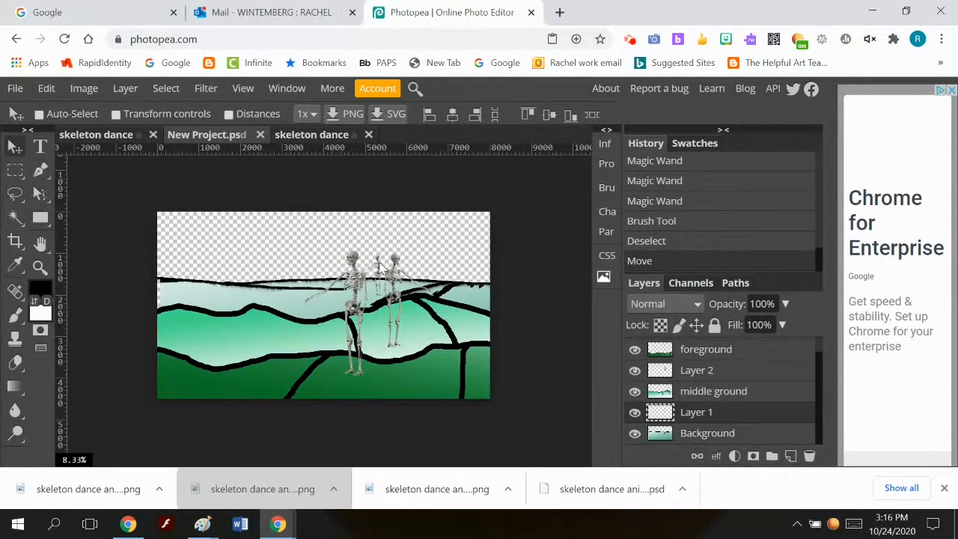
left_click_drag(378, 262, 428, 289)
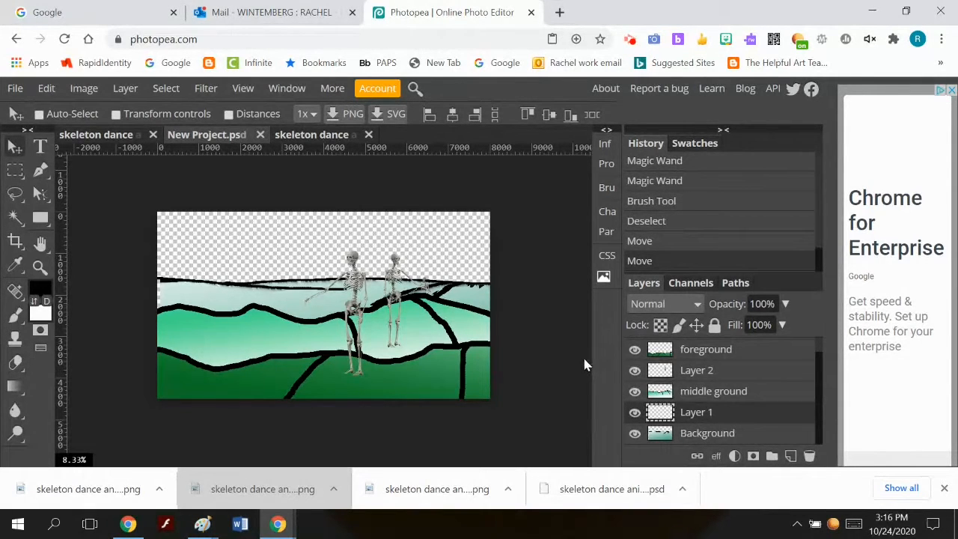
Add a new layer named sky and place it directly beneath the Background layer
left_click(762, 436)
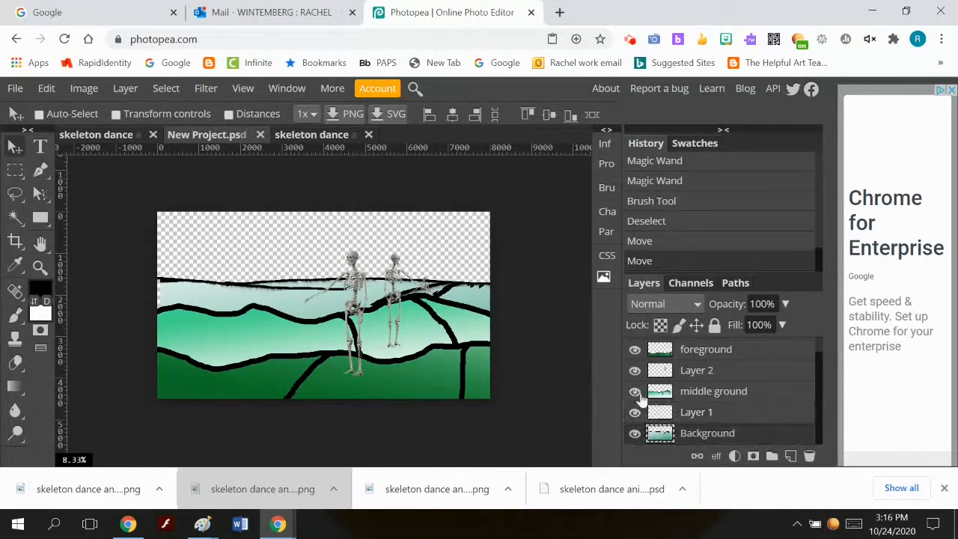
left_click(138, 87)
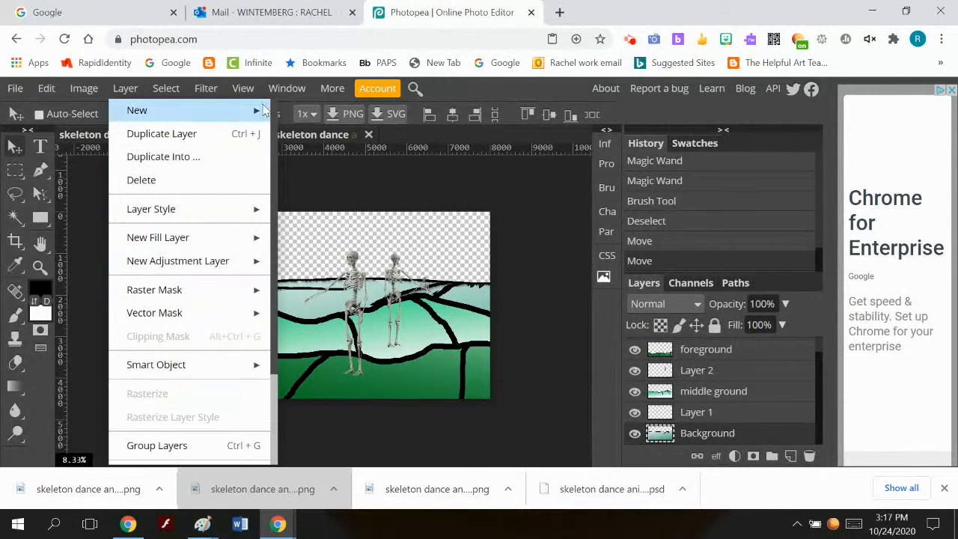
mouse_move(263, 110)
left_click(304, 109)
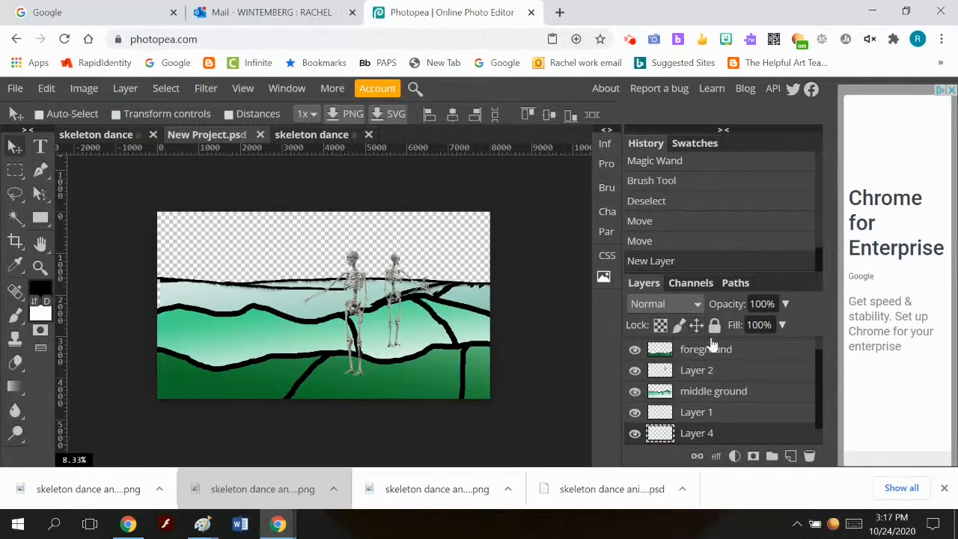
double_click(703, 433)
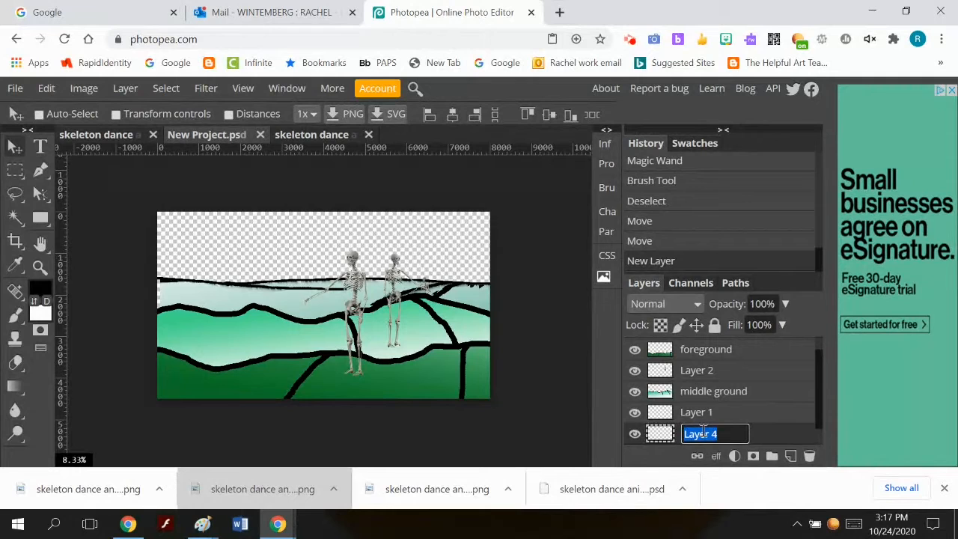
type("sky")
key("Return")
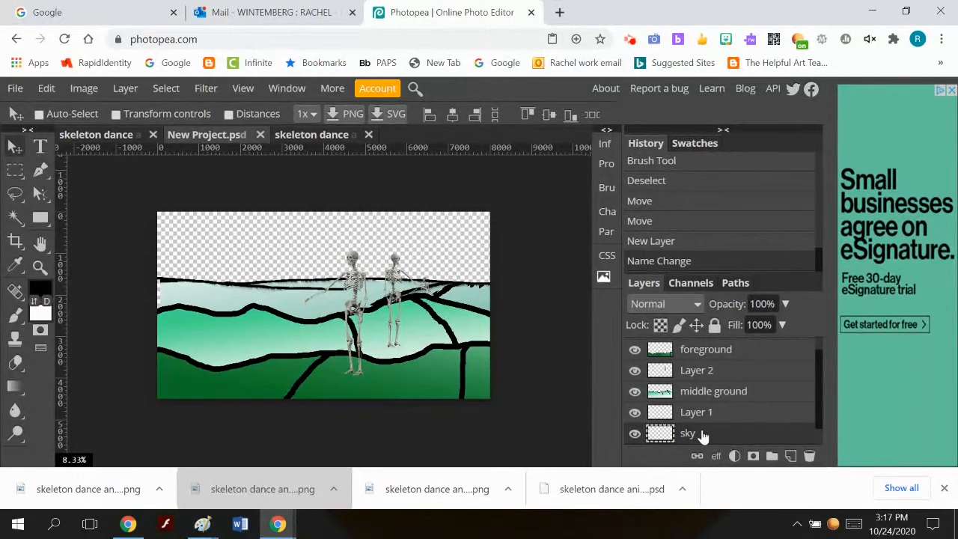
scroll(703, 435, "down", 1)
left_click_drag(707, 414, 700, 443)
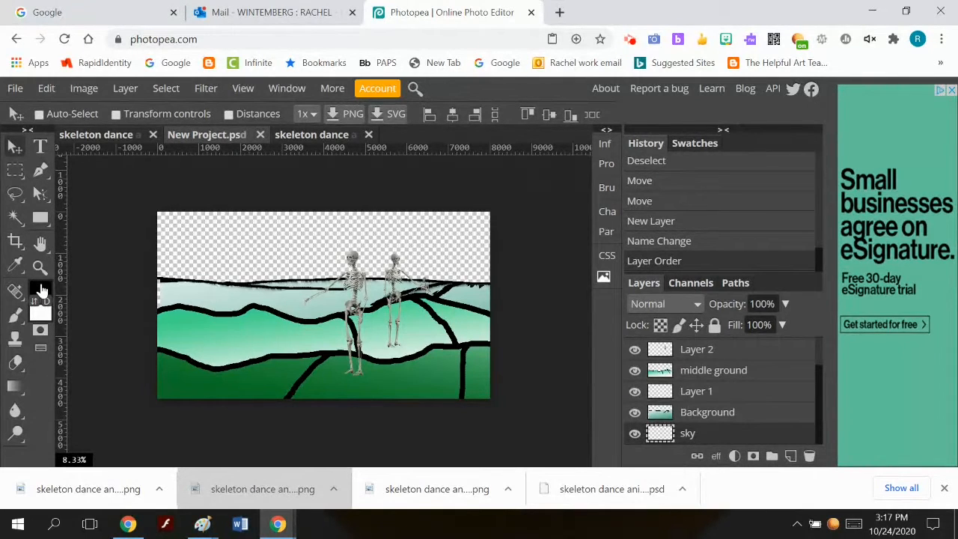
Fill the sky layer with a vertical linear black-to-white gradient, running from above the canvas down to near its lower edge
left_click(15, 386)
left_click(87, 387)
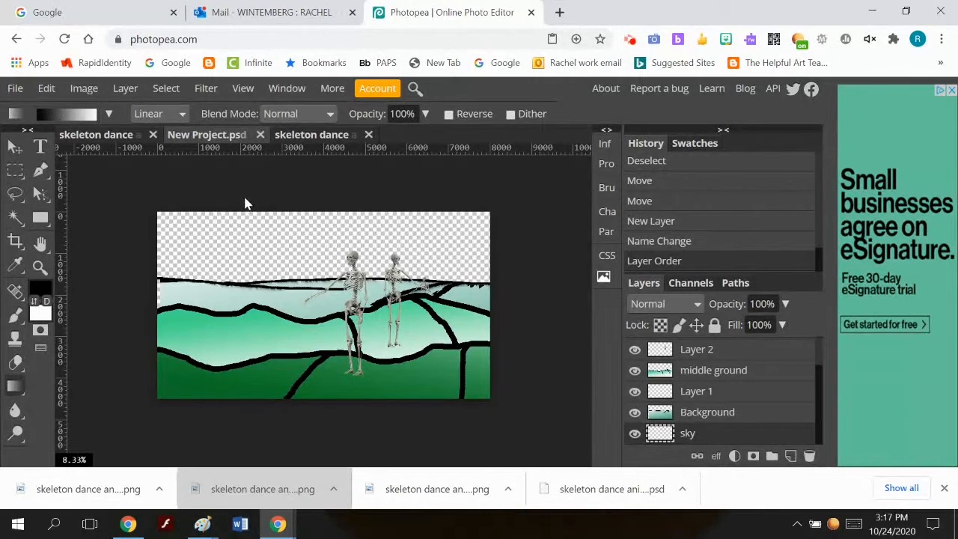
left_click_drag(277, 189, 284, 385)
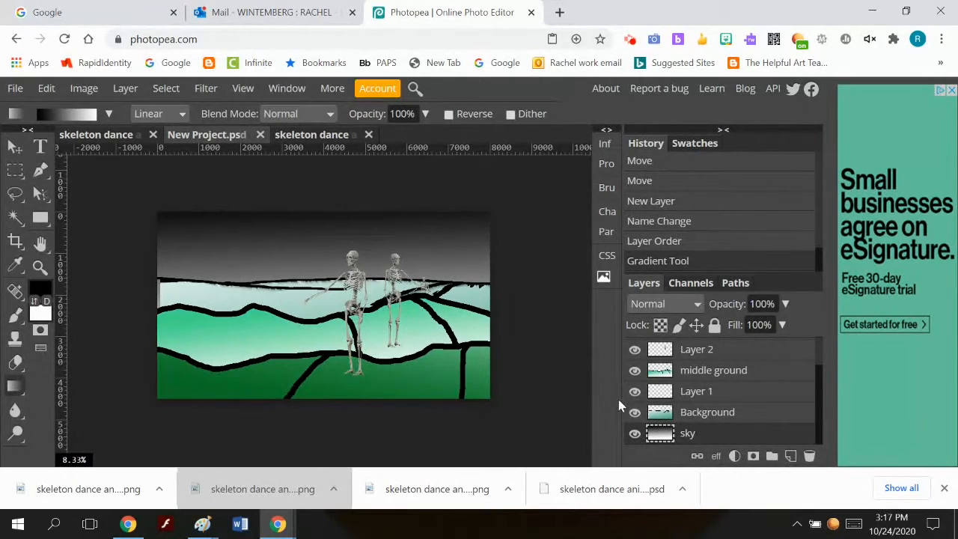
Lower the Background layer's opacity to 42% to fade the distant hills
left_click(665, 414)
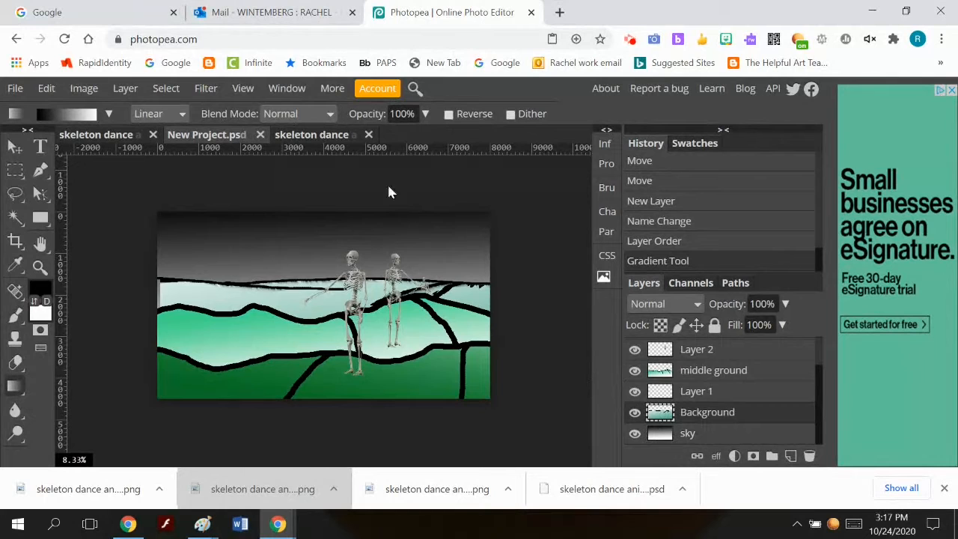
left_click(785, 304)
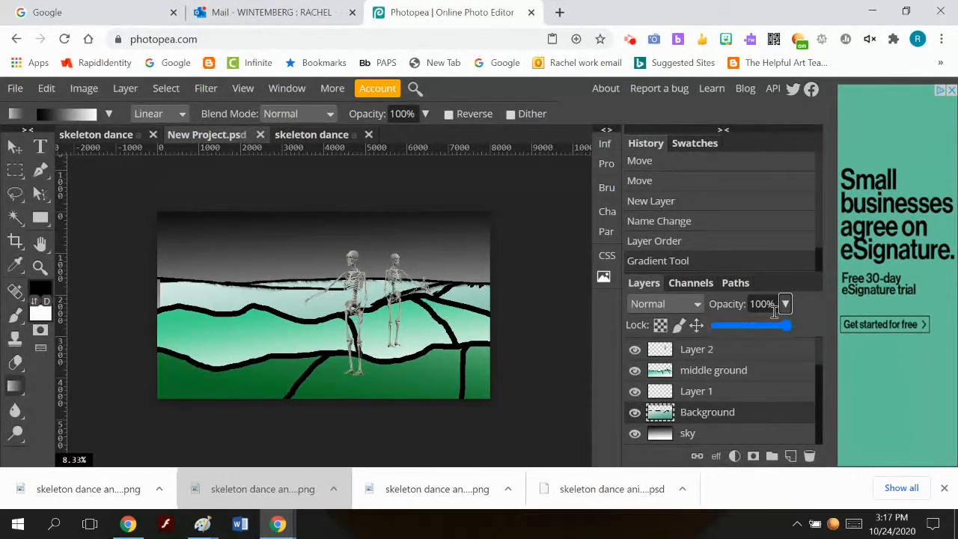
left_click_drag(781, 322, 746, 345)
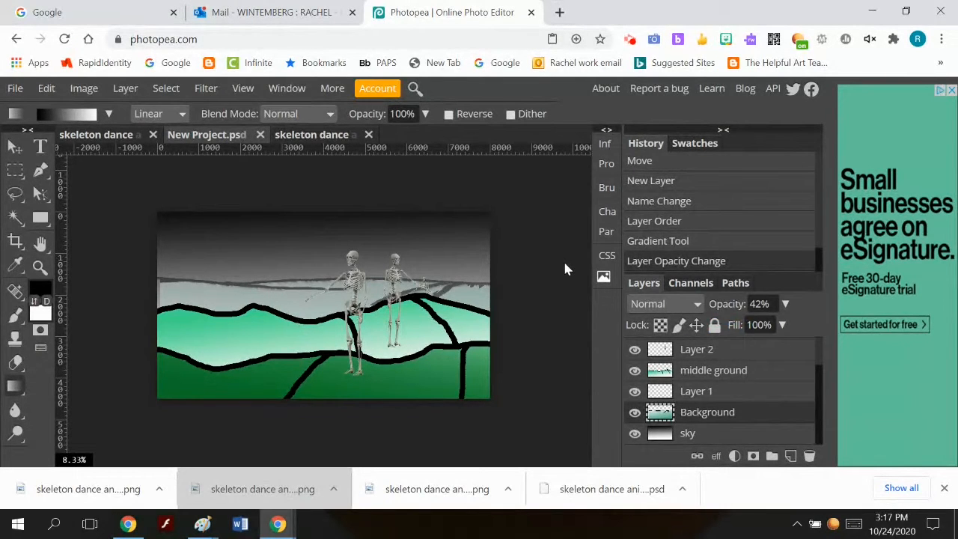
Move the smallest skeleton on Layer 1 slightly to the left, keeping it behind the middle ground hill
left_click(40, 267)
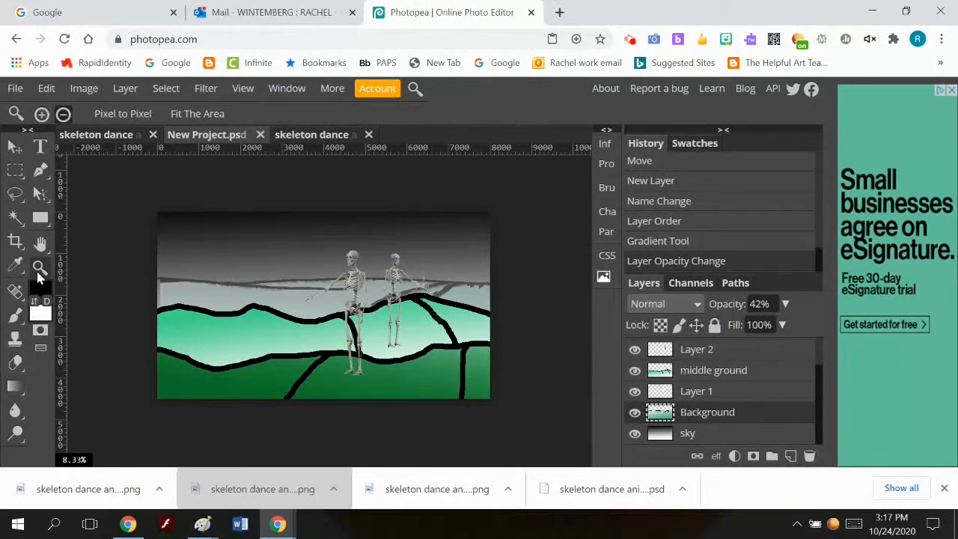
left_click(41, 114)
left_click(460, 267)
left_click(460, 267)
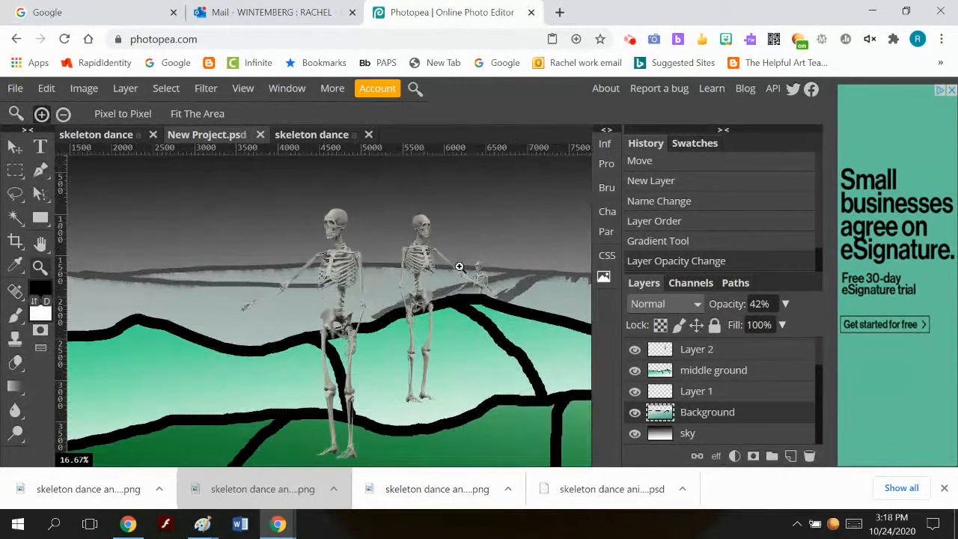
left_click(530, 298)
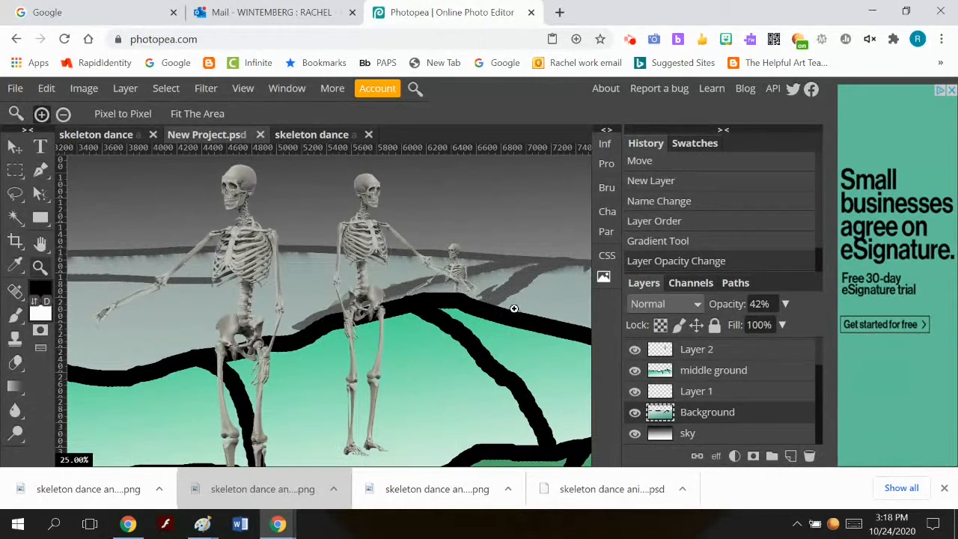
left_click(700, 392)
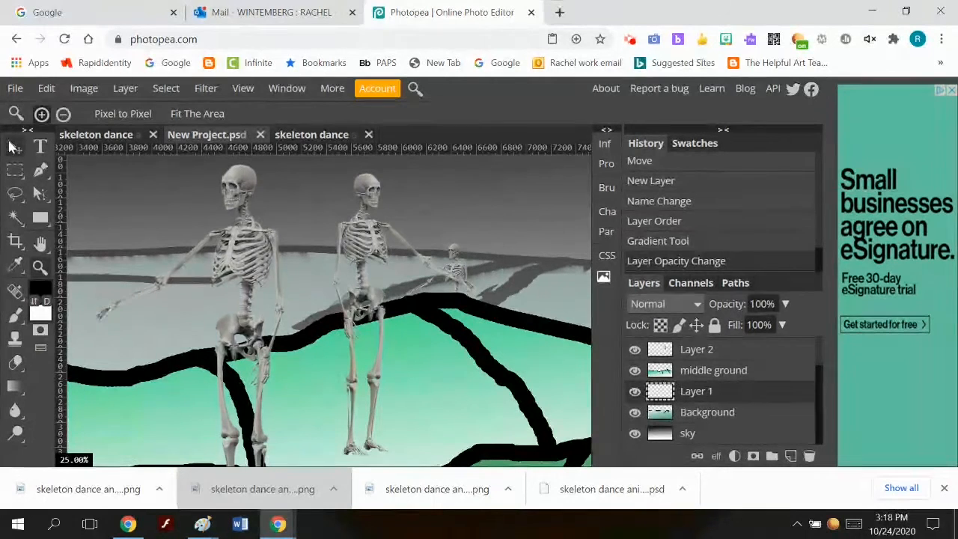
left_click(14, 147)
left_click_drag(461, 269, 440, 268)
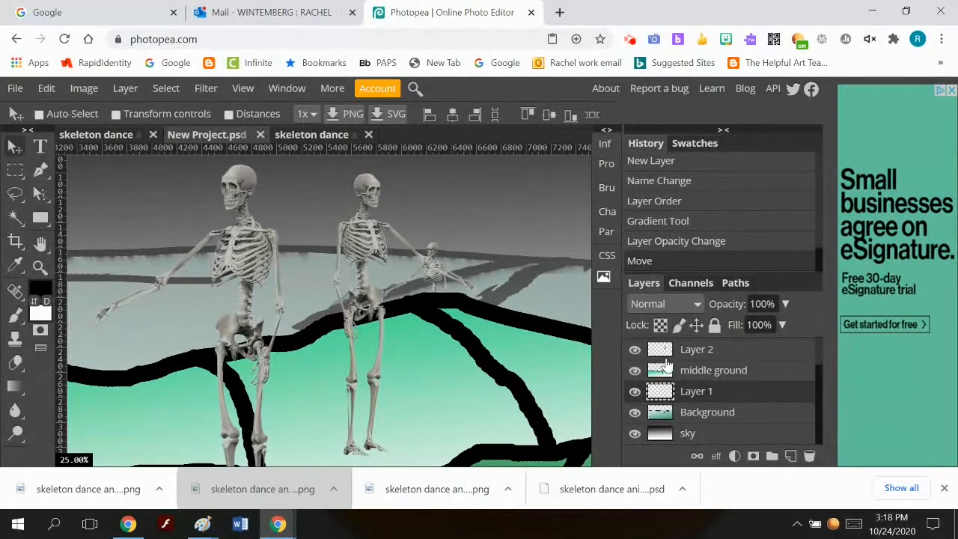
Move the medium skeleton on Layer 2 down and slightly left, so its feet are hidden behind the foreground hill
scroll(698, 388, "up", 1)
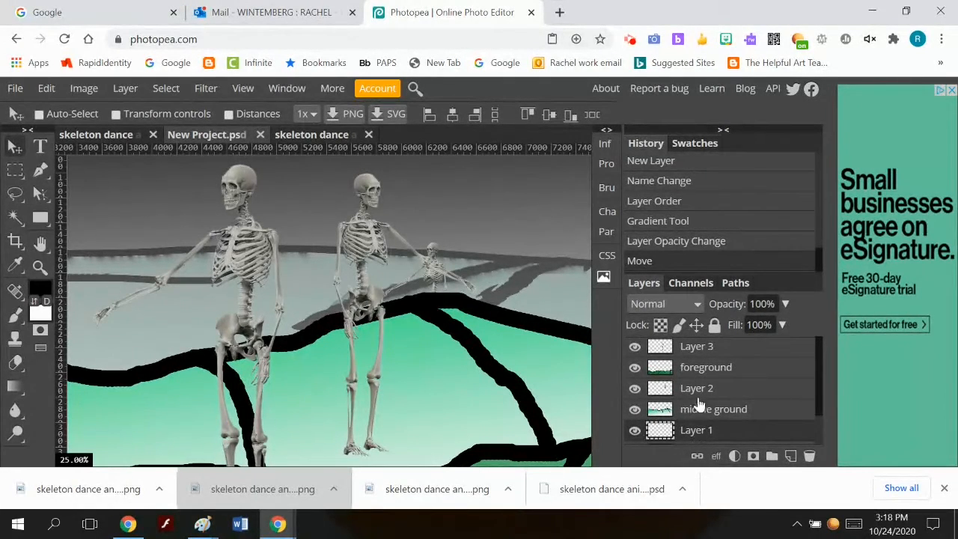
left_click(696, 389)
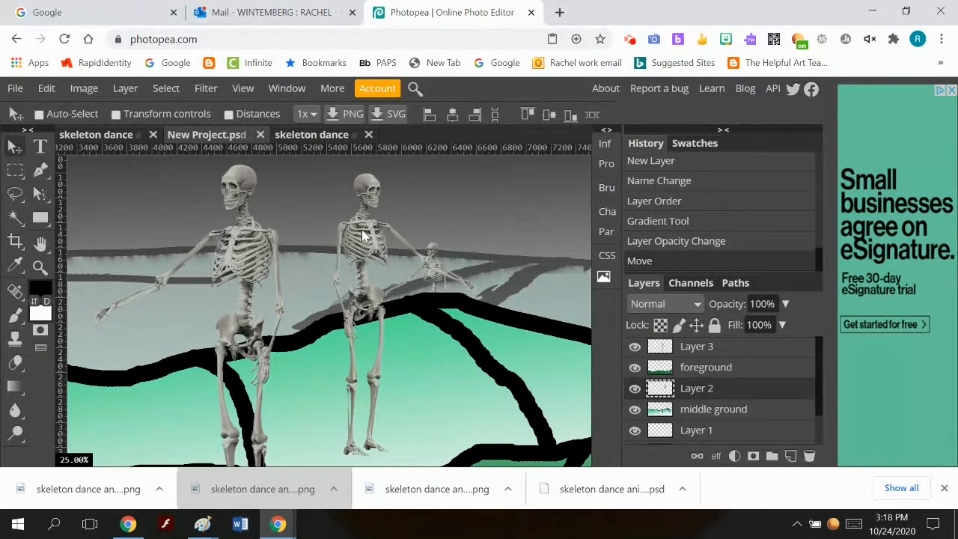
left_click_drag(362, 236, 352, 284)
scroll(392, 275, "down", 2)
scroll(393, 275, "up", 2)
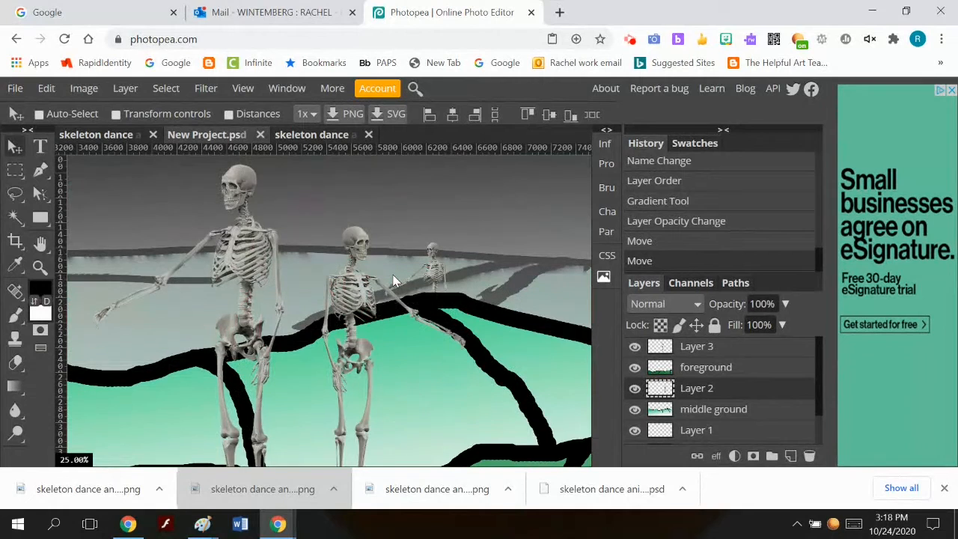
left_click_drag(362, 306, 359, 313)
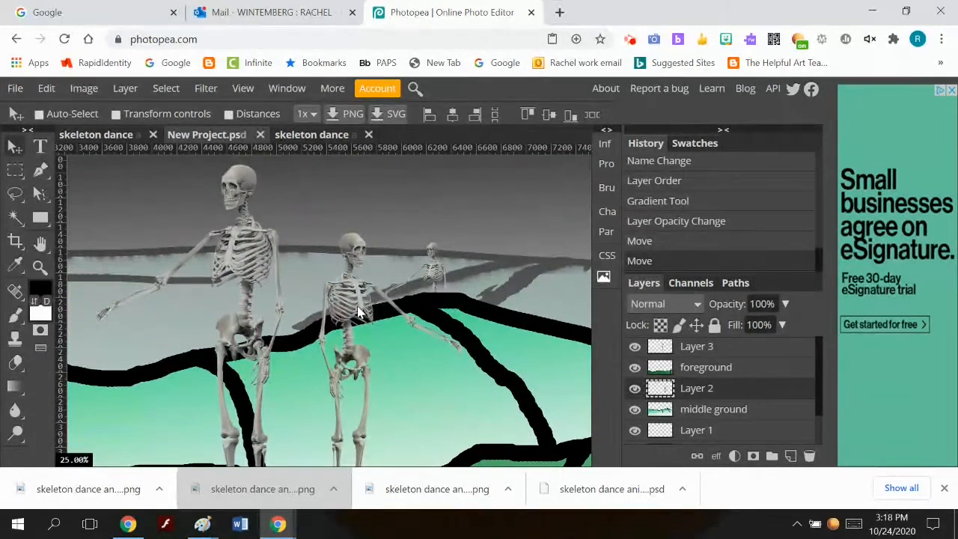
scroll(379, 300, "down", 3)
scroll(379, 300, "up", 4)
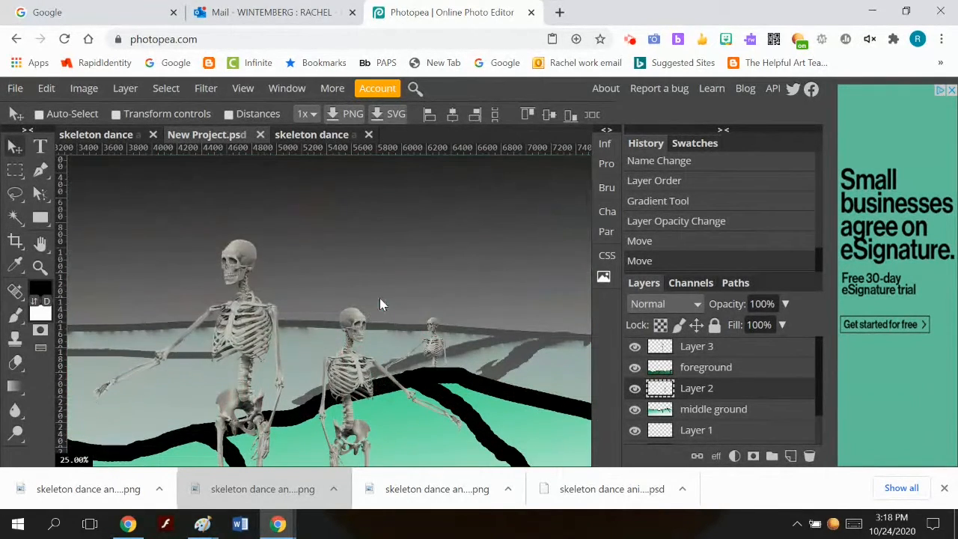
scroll(380, 298, "down", 2)
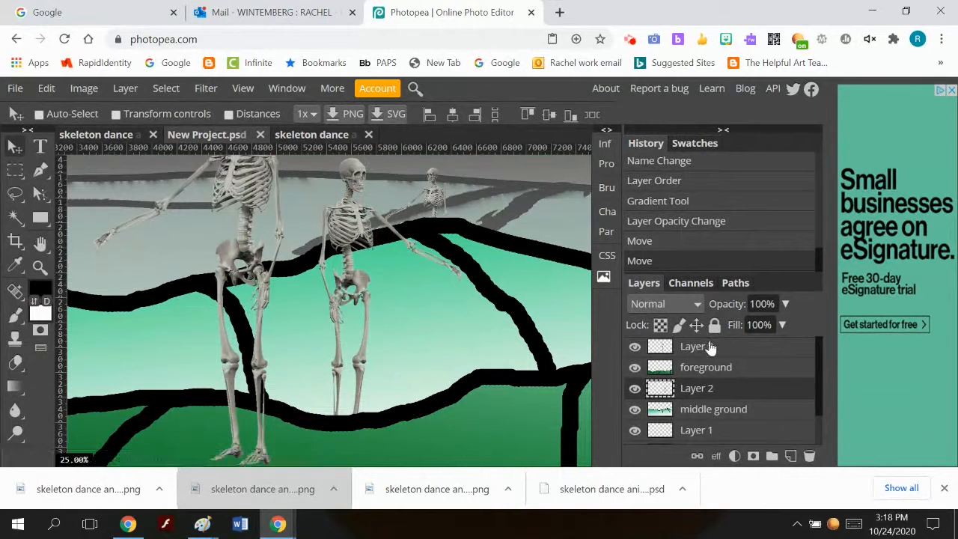
Move the largest skeleton on Layer 3 down and slightly left, so it stands lower on the foreground hill
left_click(711, 347)
scroll(407, 249, "up", 2)
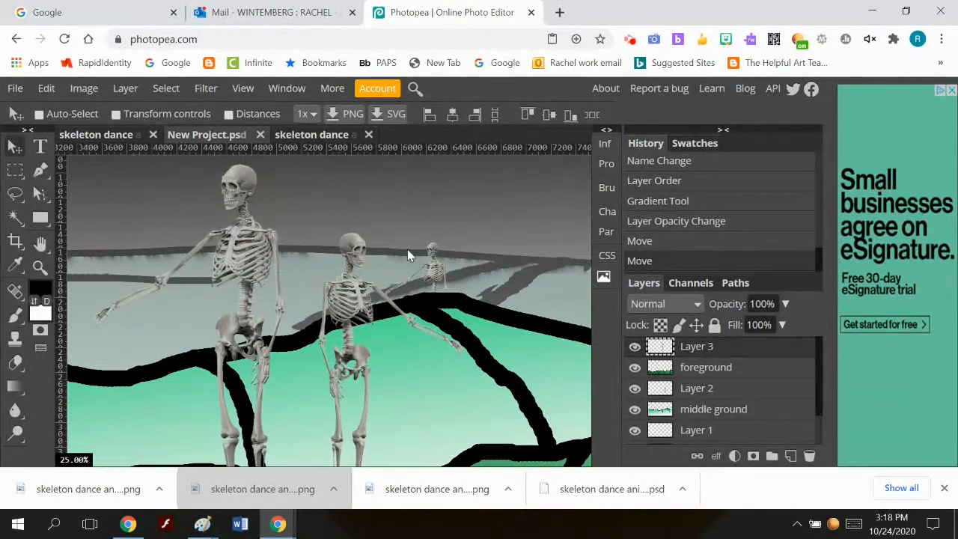
left_click_drag(242, 266, 238, 306)
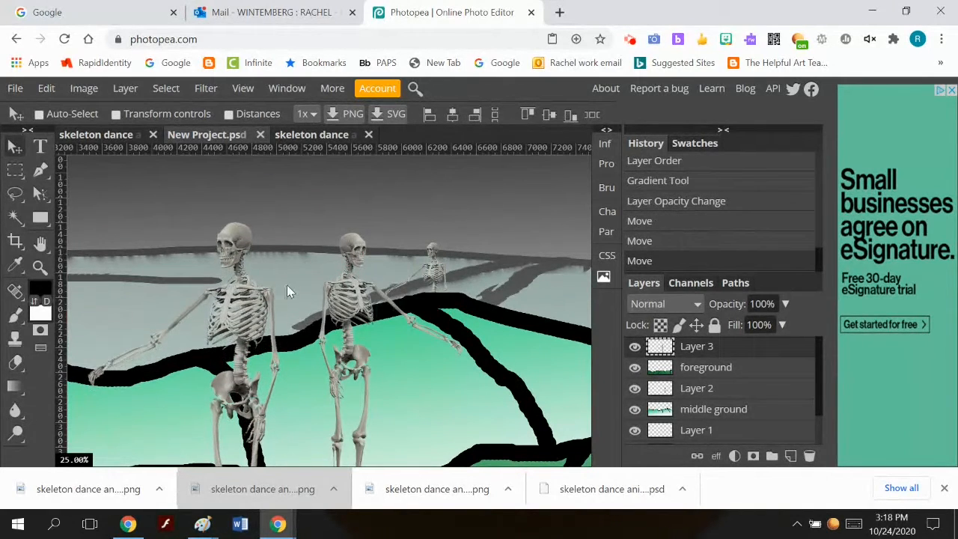
scroll(288, 291, "down", 4)
scroll(288, 284, "up", 4)
left_click(39, 267)
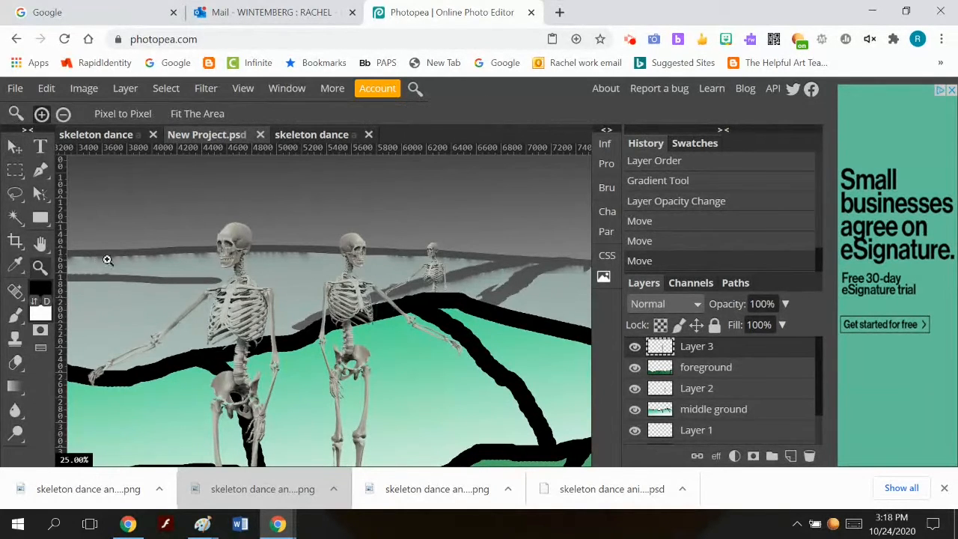
left_click(283, 279, "alt")
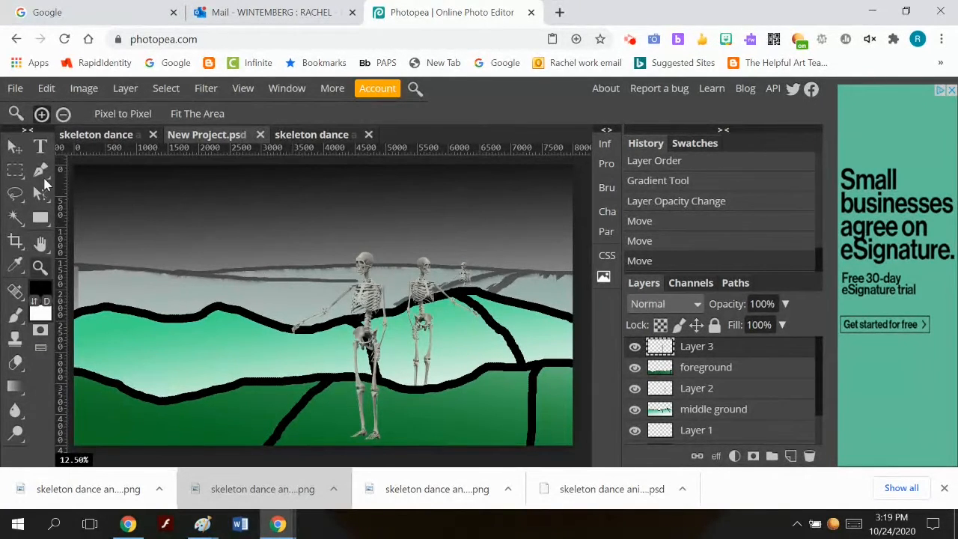
left_click(17, 153)
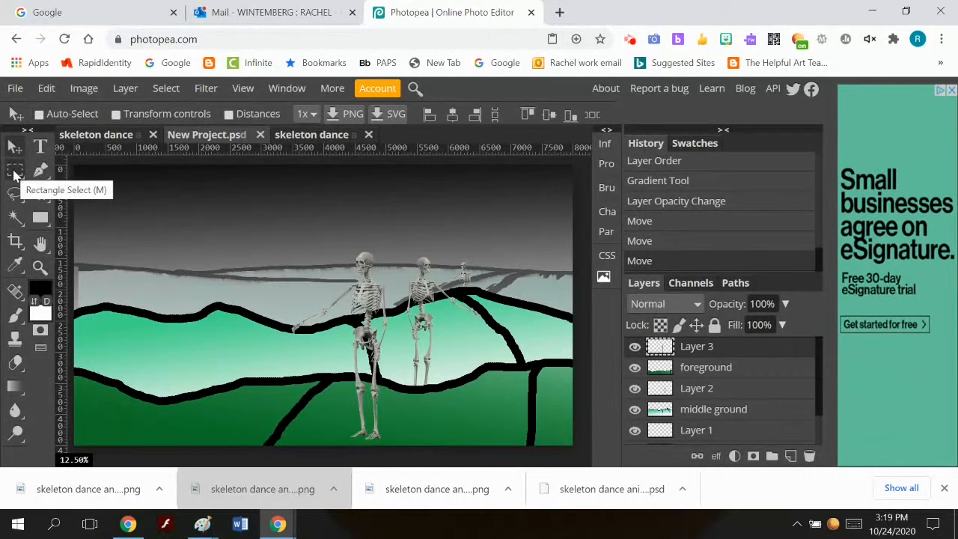